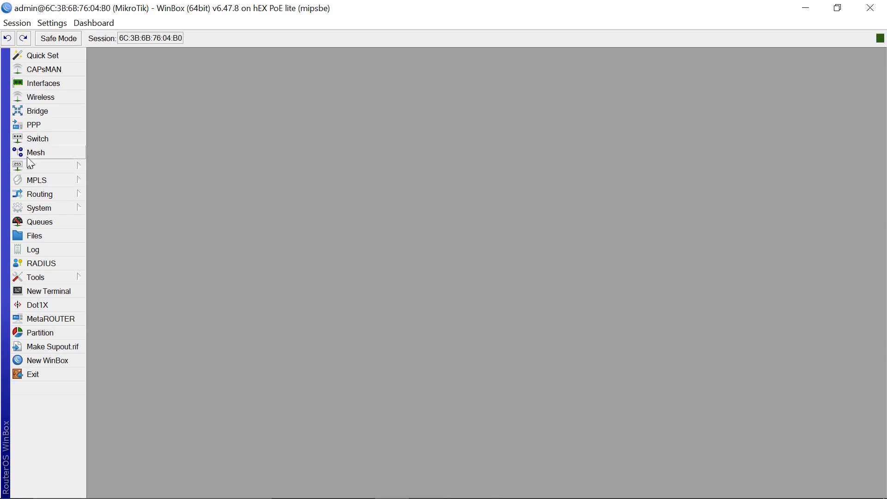
Check the router's IP address list for existing entries and close it
left_click(35, 167)
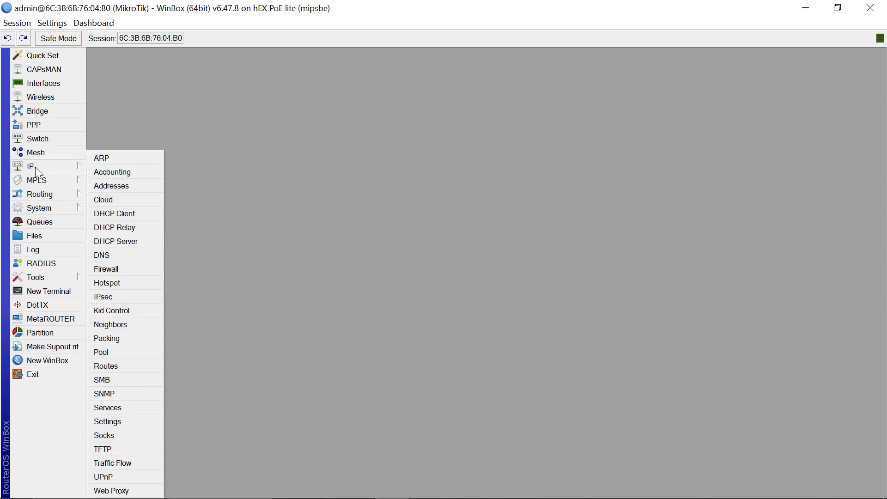
left_click(103, 187)
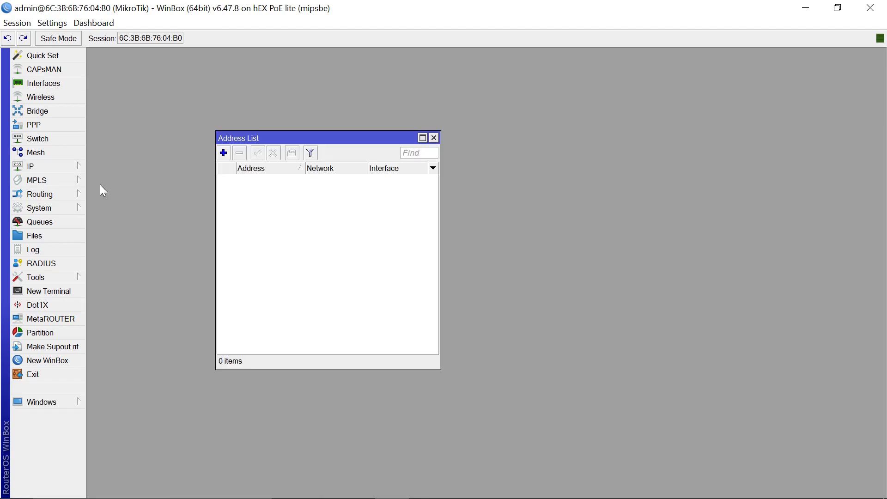
left_click(433, 139)
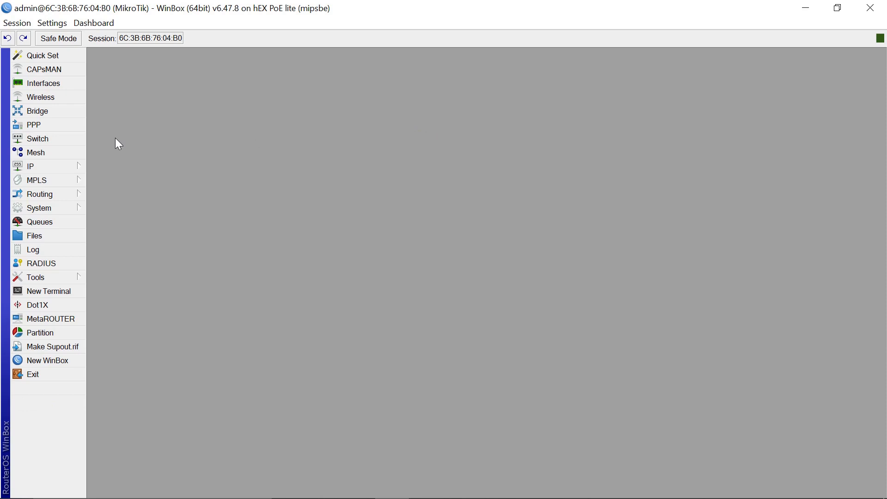
Add a DHCP client on interface ether1 with Add Default Route set to no
left_click(31, 165)
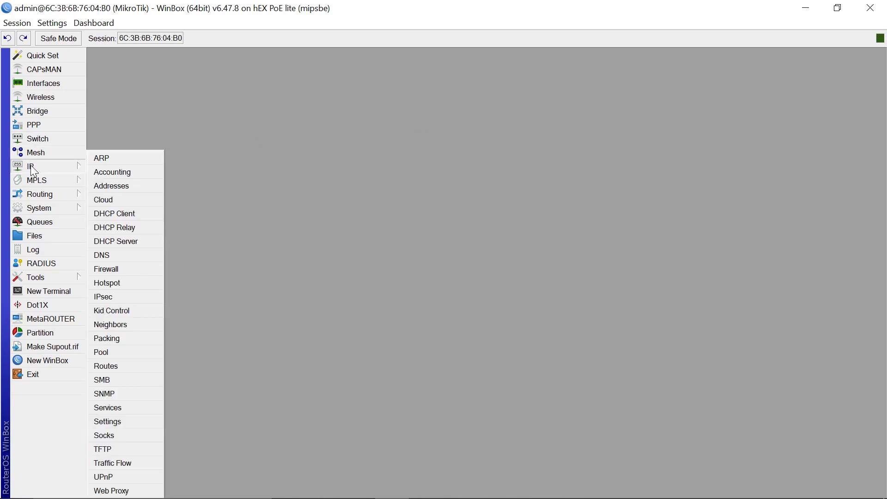
left_click(117, 214)
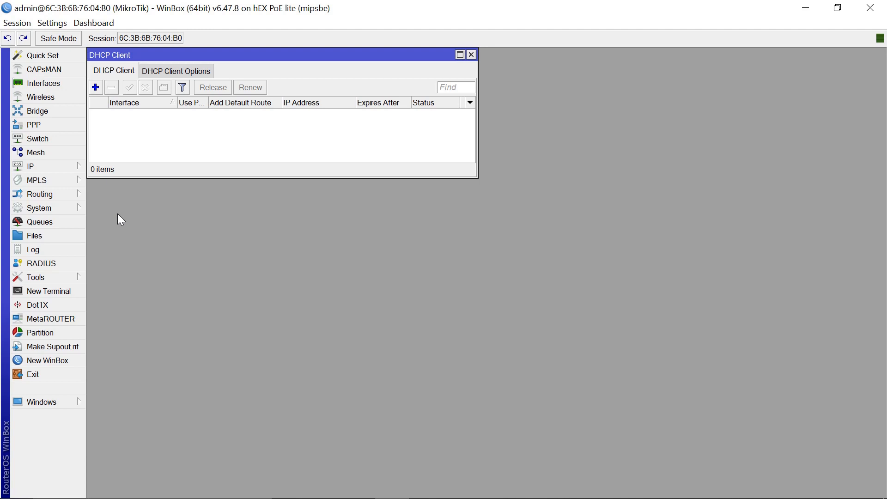
left_click(96, 87)
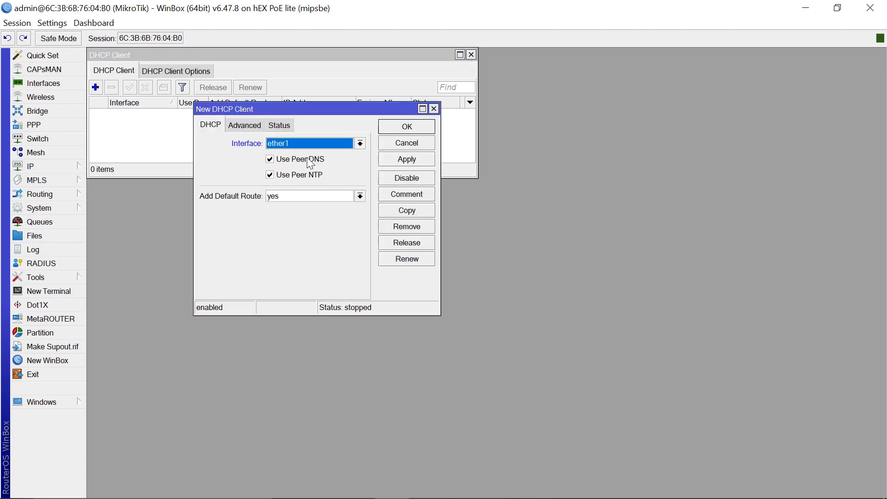
left_click(360, 143)
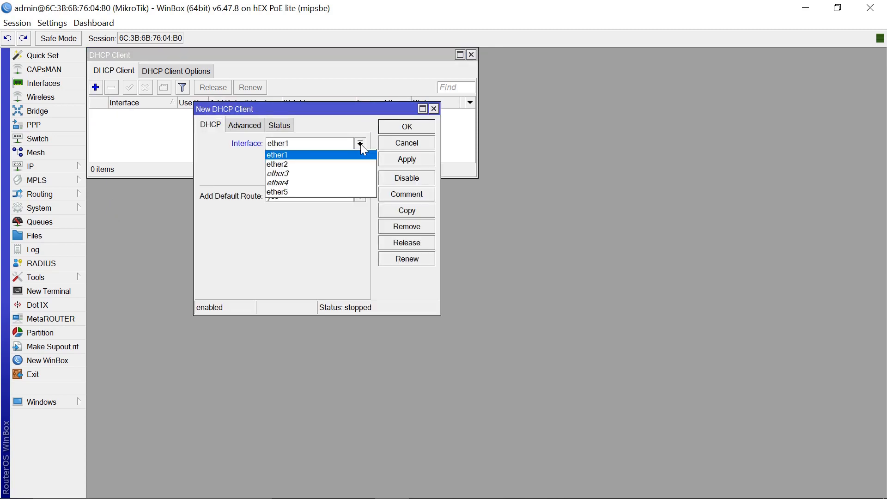
left_click(296, 156)
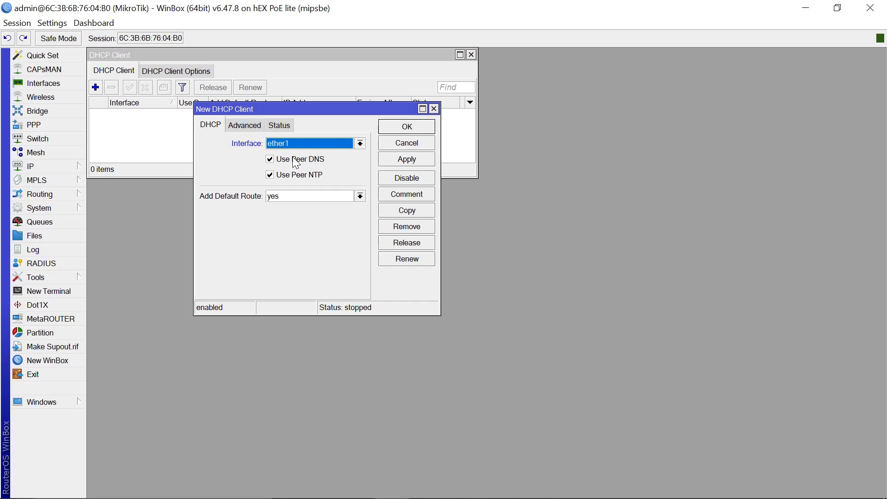
left_click(360, 196)
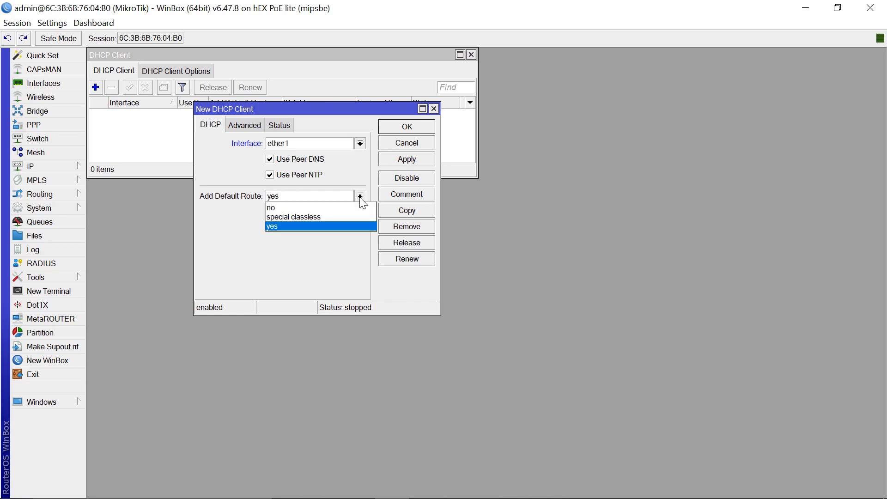
left_click(275, 209)
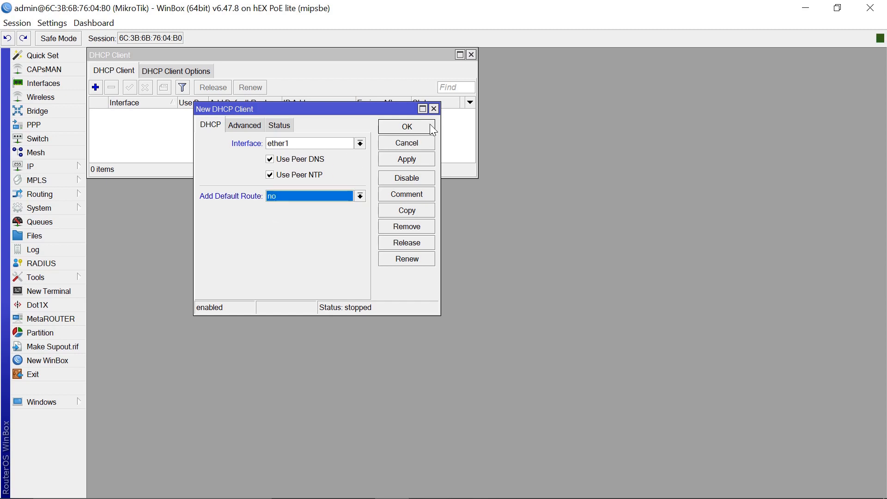
left_click(406, 128)
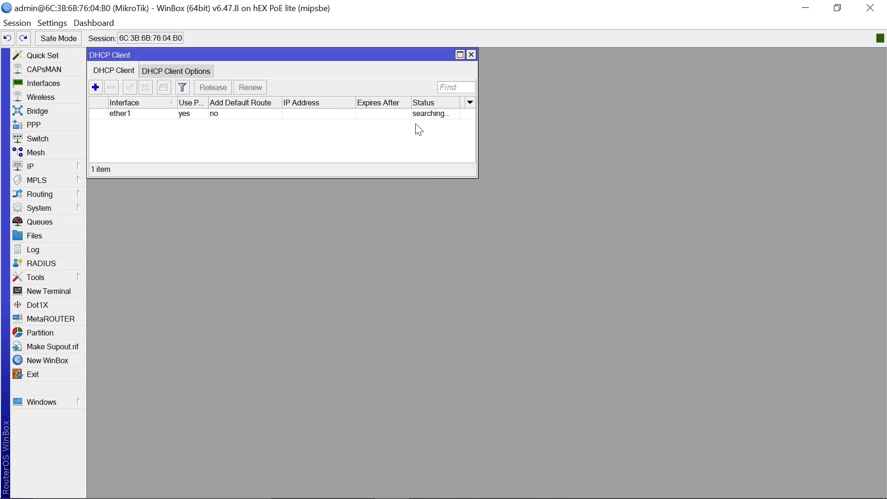
Add a second DHCP client on interface ether2 with Add Default Route set to no
left_click(95, 87)
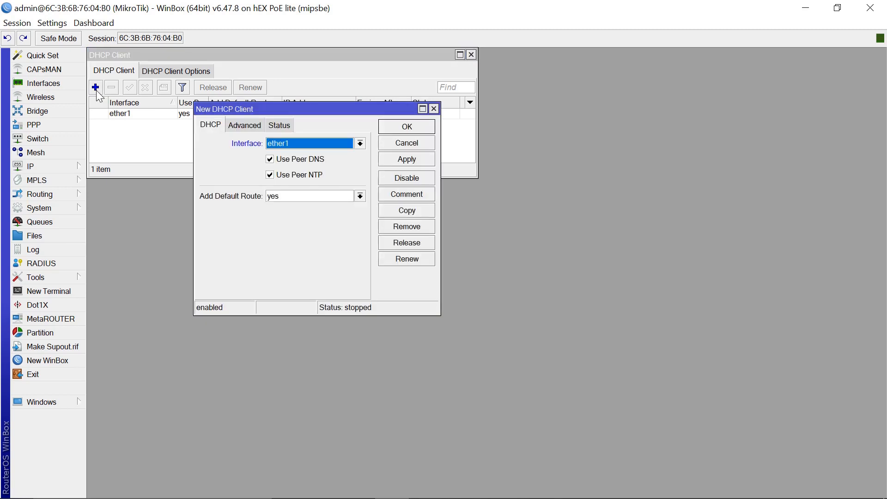
left_click(360, 144)
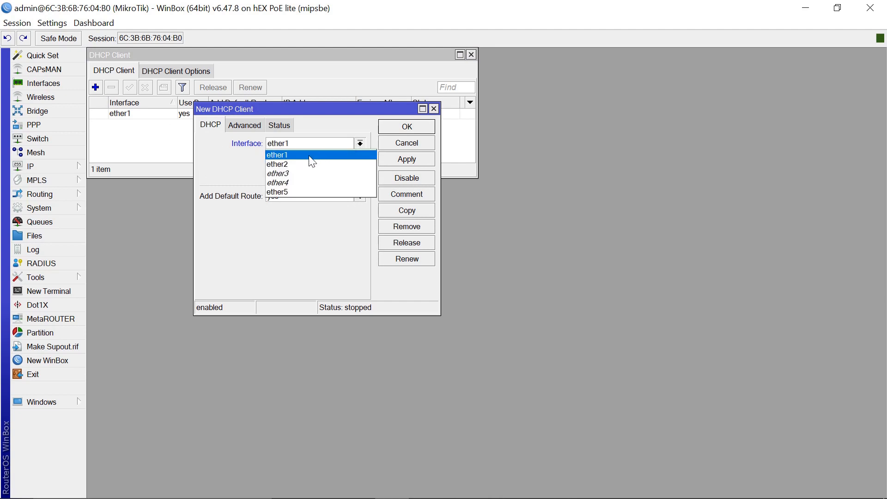
left_click(290, 172)
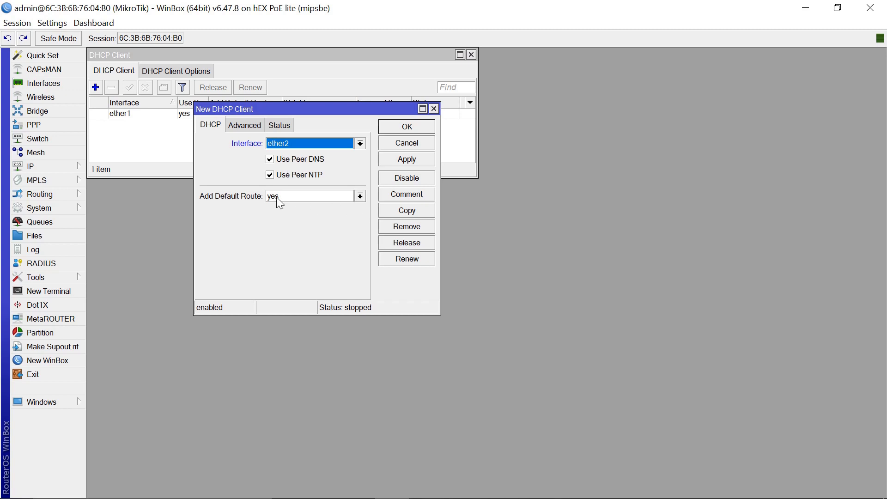
left_click(362, 195)
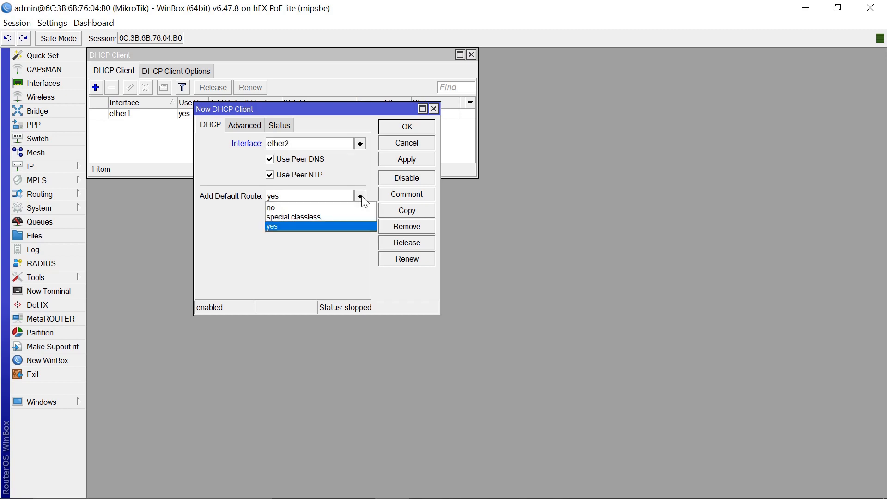
left_click(301, 209)
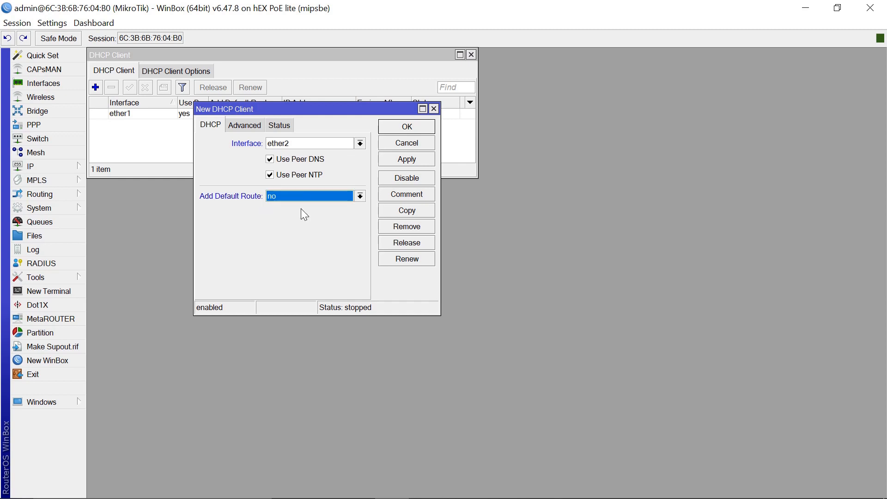
left_click(408, 128)
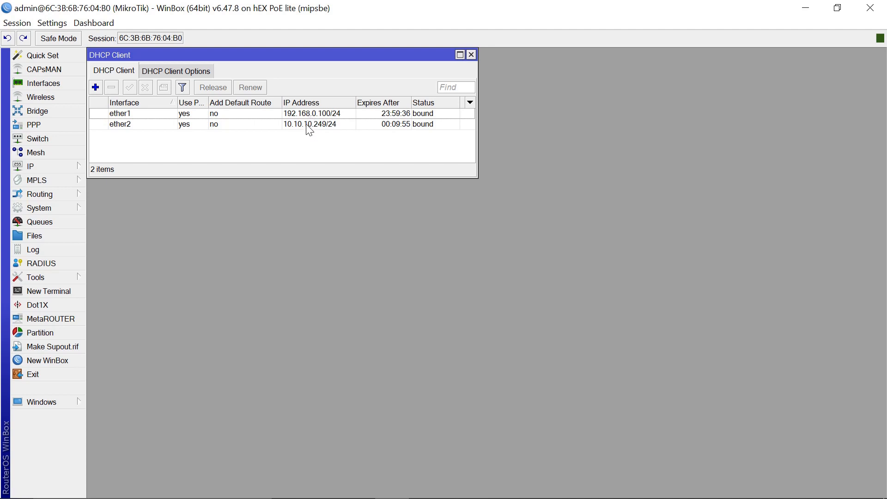
mouse_move(310, 131)
Rename the ether1 interface to ISP1 in the interface list
left_click(47, 85)
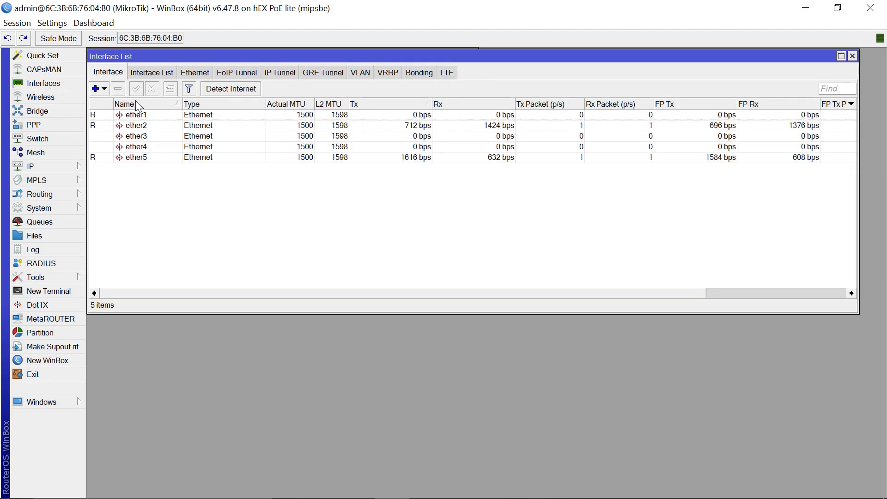
double_click(144, 116)
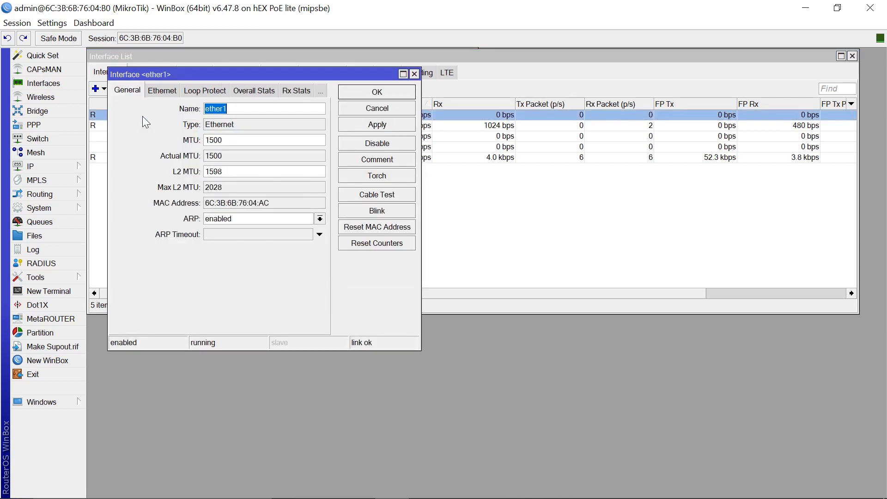
type("ISP")
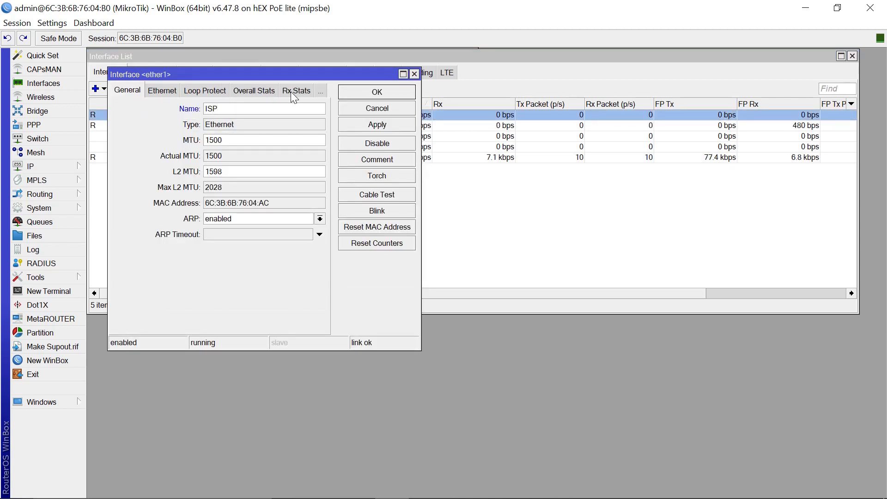
key("Tab")
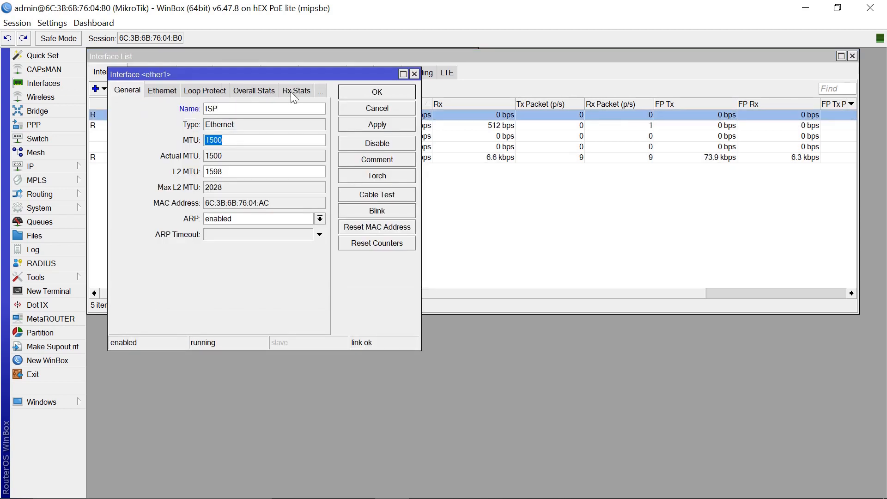
left_click(262, 111)
type("1")
left_click(389, 90)
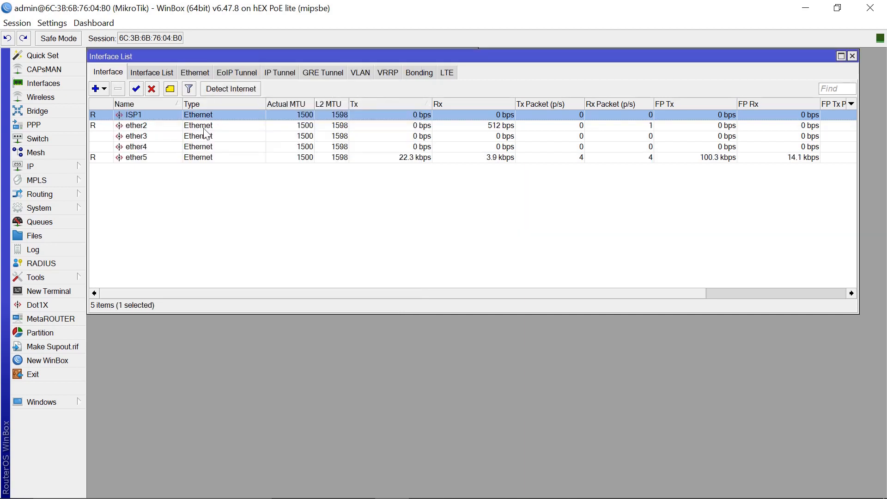
Rename the ether2 interface to ISP2 and close the interface list
double_click(147, 127)
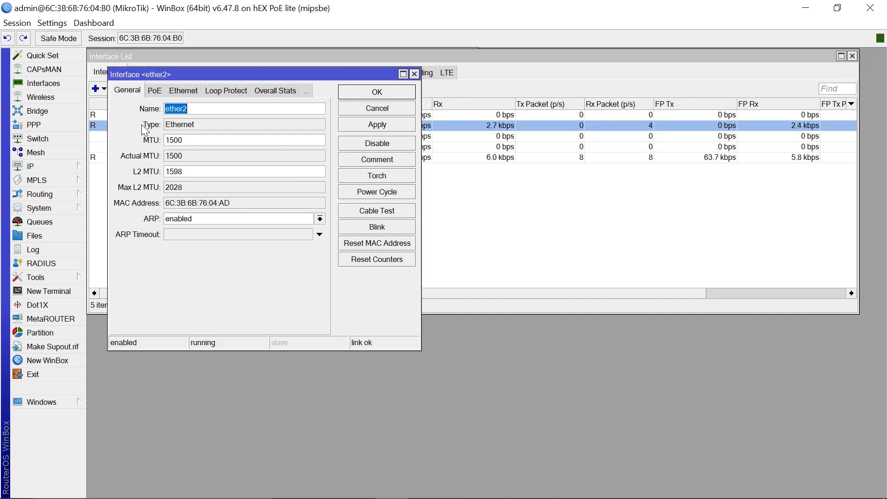
type("I")
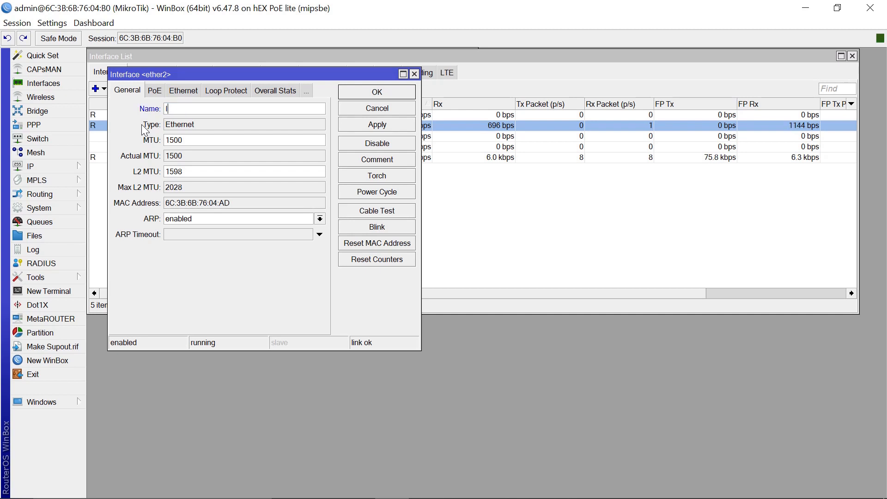
type("SP2")
left_click(377, 92)
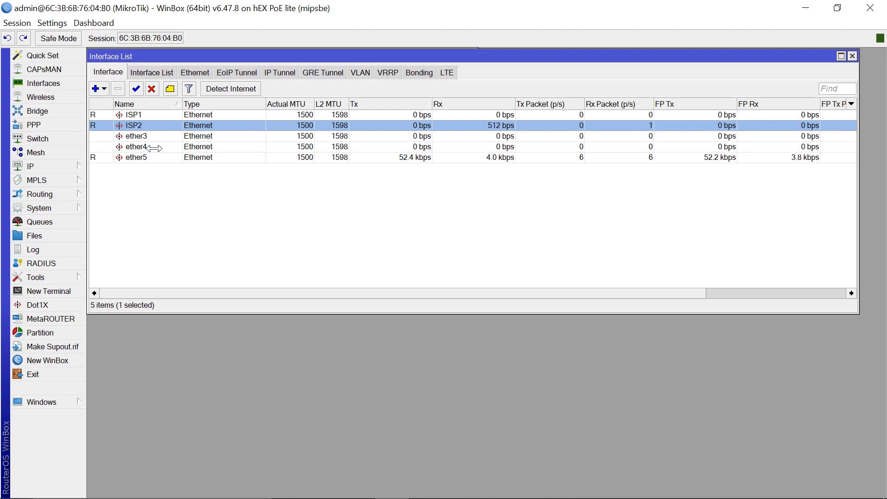
left_click(854, 57)
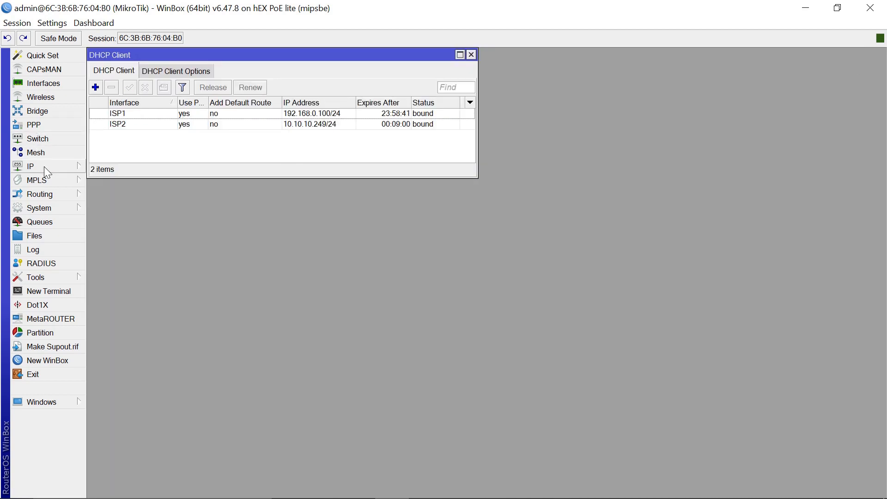
Create a new bridge interface with the default name and settings
left_click(41, 112)
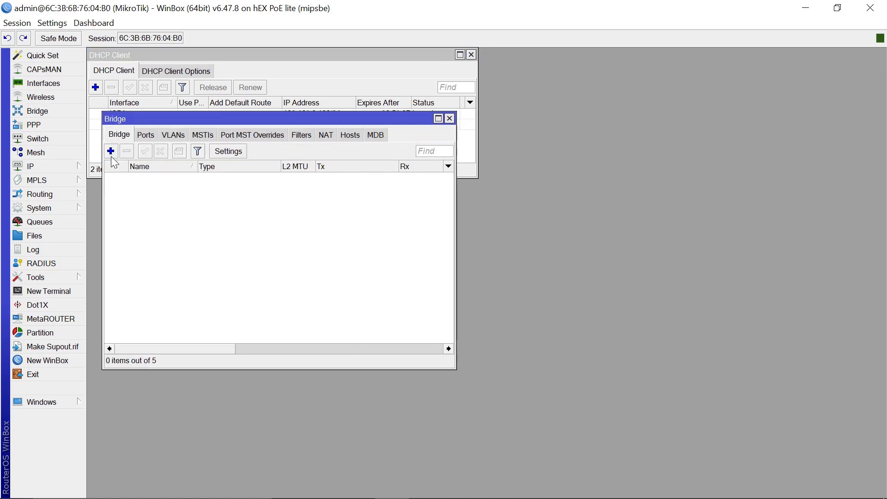
left_click(110, 152)
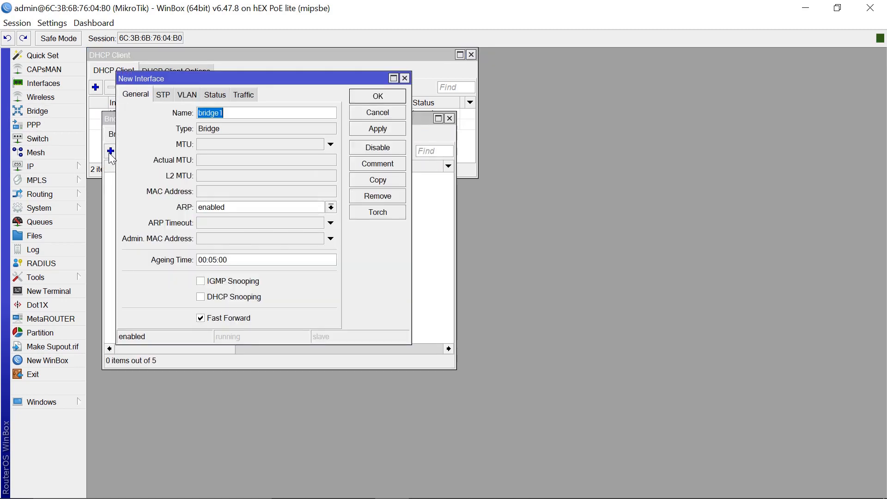
left_click(387, 99)
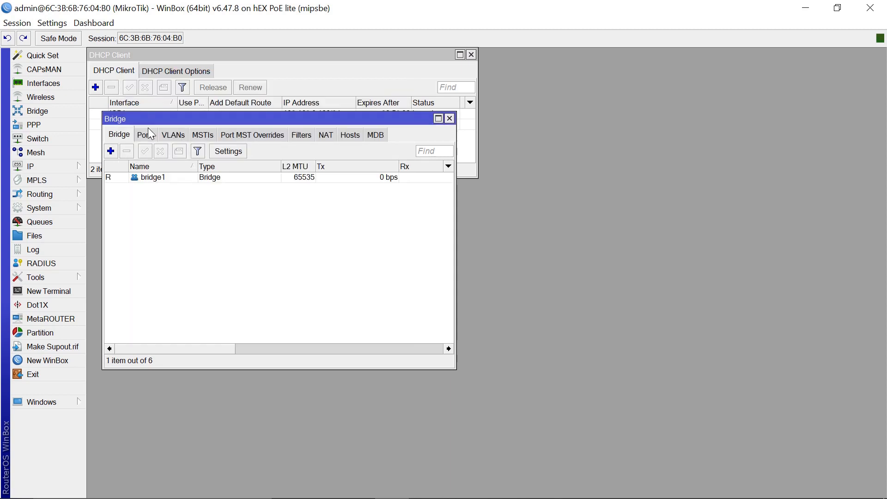
Add interface ether3 as a port of bridge1 with the default port options
left_click(147, 135)
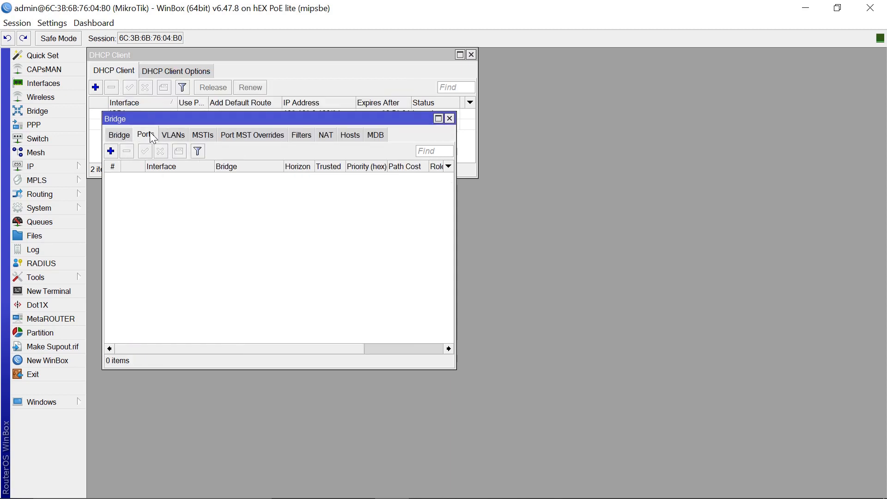
left_click(111, 152)
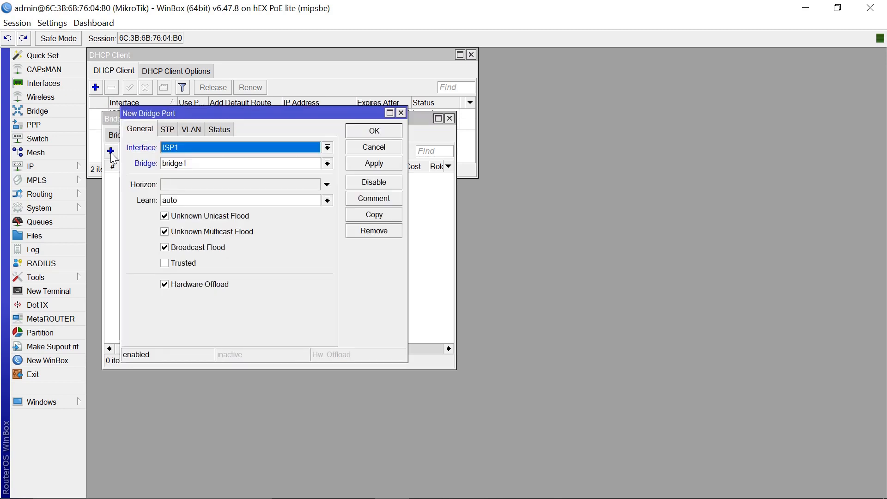
left_click(329, 148)
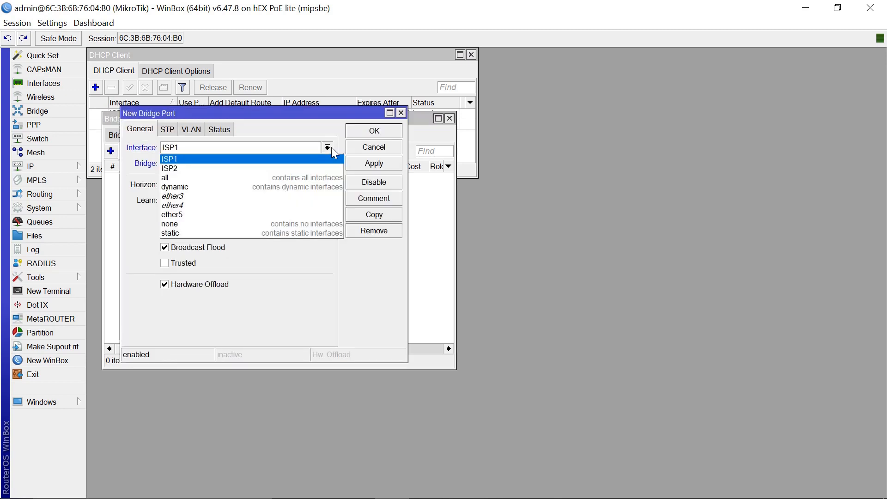
left_click(203, 196)
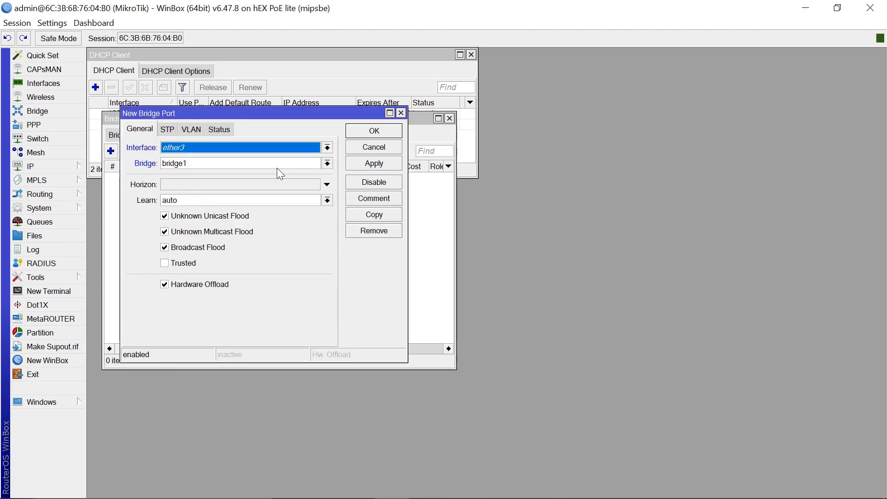
left_click(383, 133)
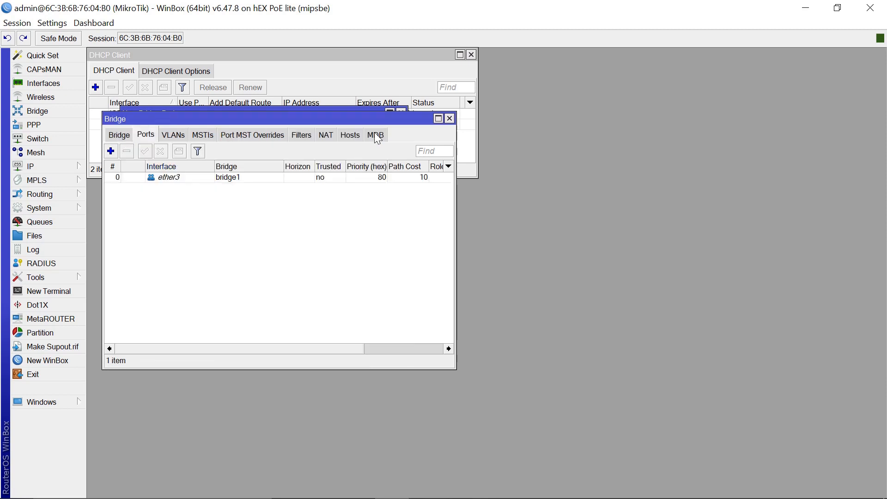
Add interface ether4 as a port of bridge1 with the default port options
left_click(111, 152)
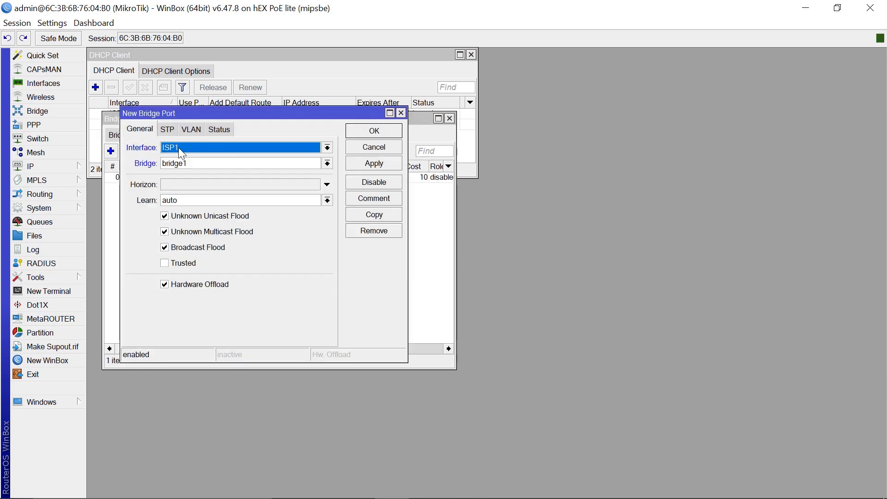
left_click(328, 148)
left_click(188, 207)
left_click(377, 134)
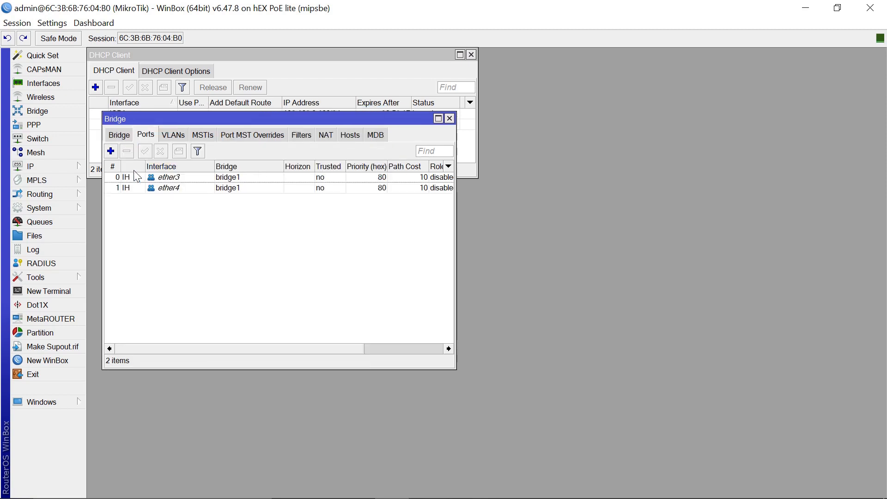
Add interface ether5 as a port of bridge1 with the default port options and close the bridge settings
left_click(110, 151)
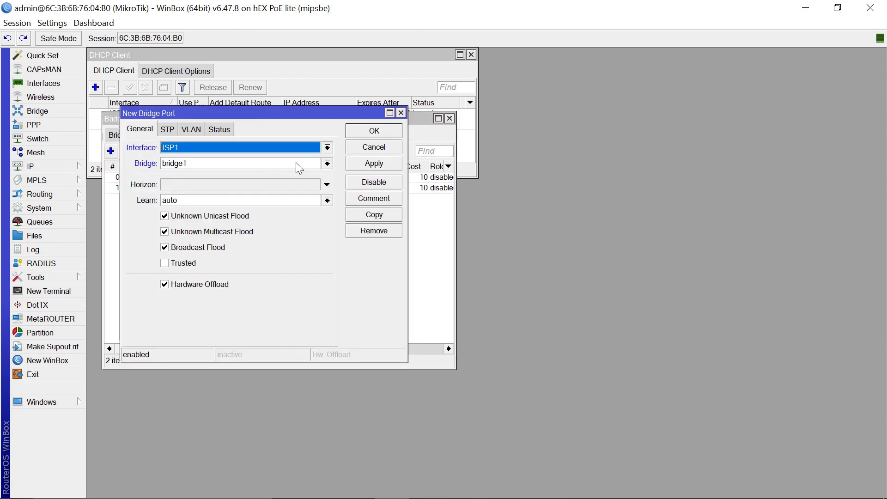
left_click(328, 149)
left_click(385, 132)
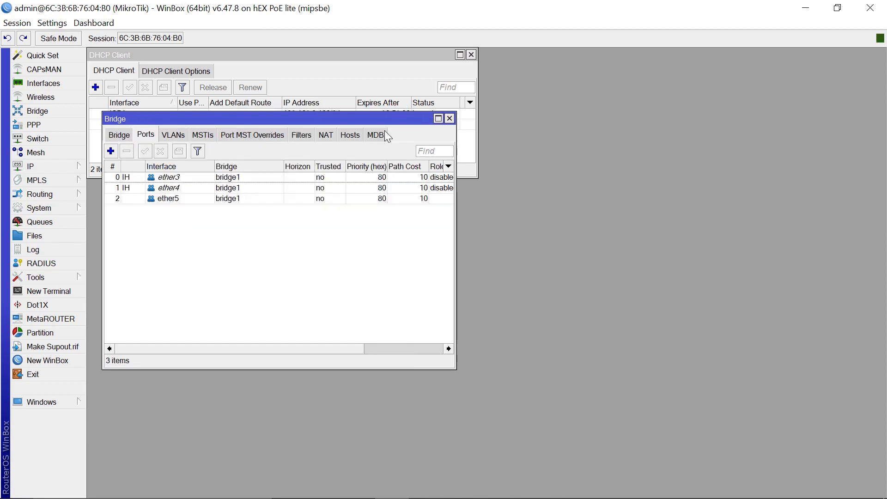
left_click(450, 118)
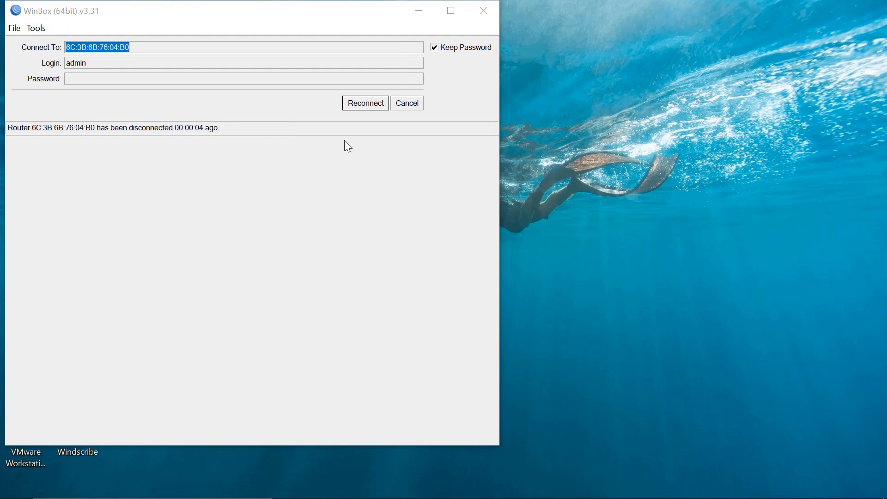
Reconnect to the router and reopen the DHCP client list
left_click(366, 104)
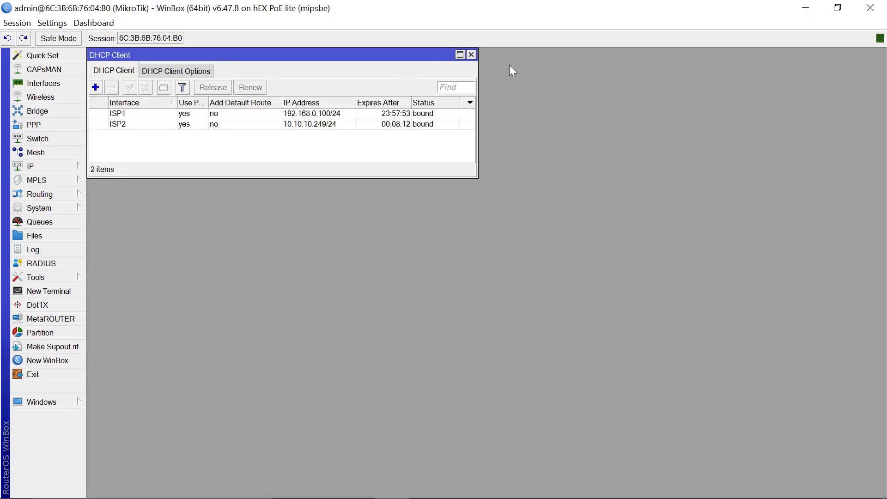
left_click(470, 56)
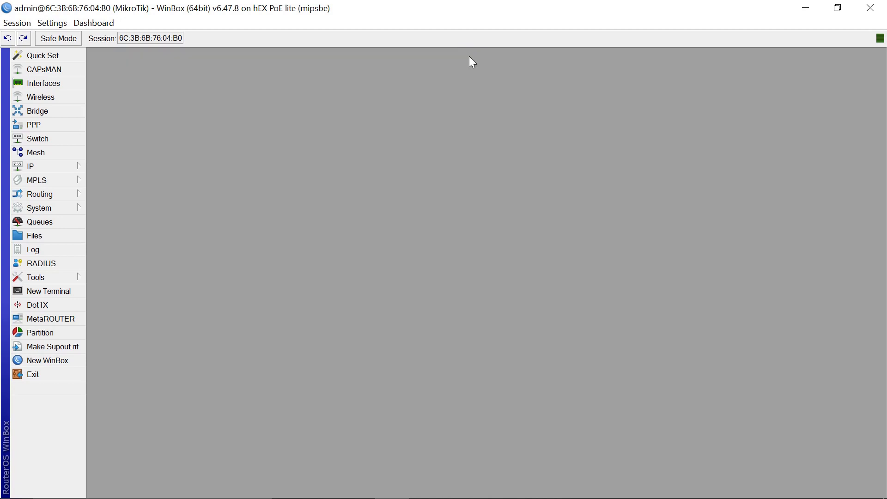
left_click(42, 165)
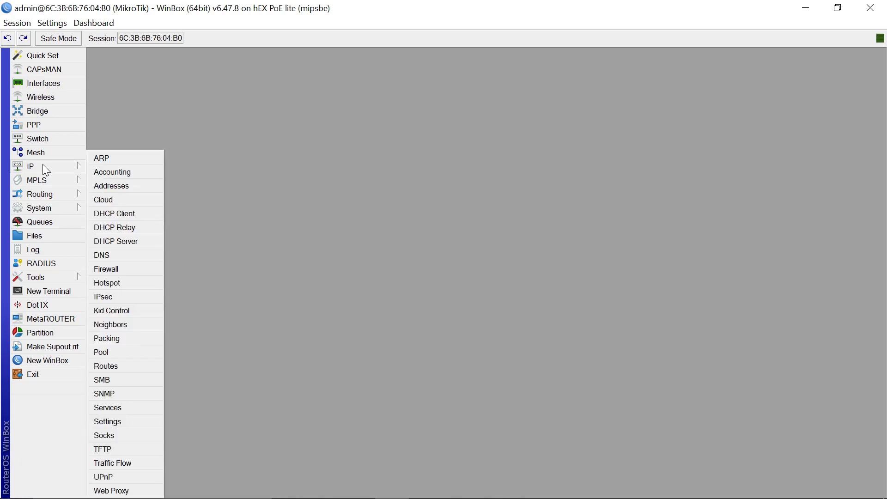
left_click(114, 213)
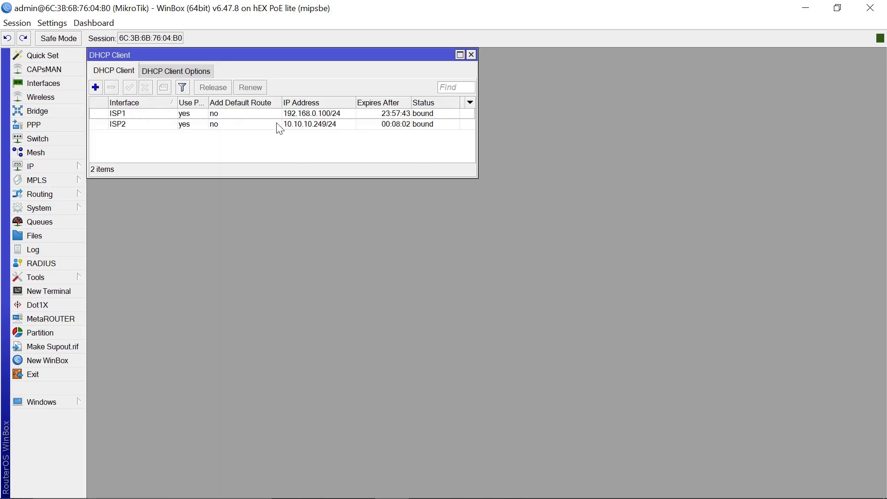
Assign the IP address 172.10.10.1/24 to bridge1 and close the address list
left_click(41, 168)
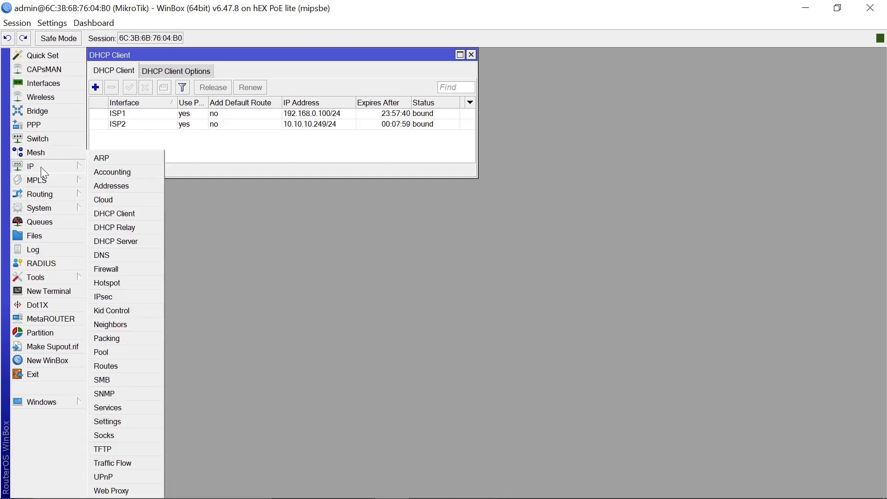
left_click(129, 186)
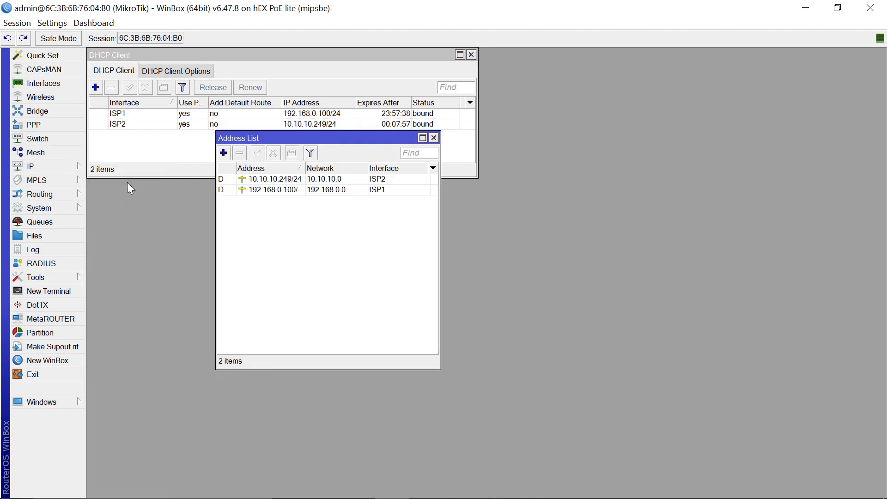
left_click(224, 153)
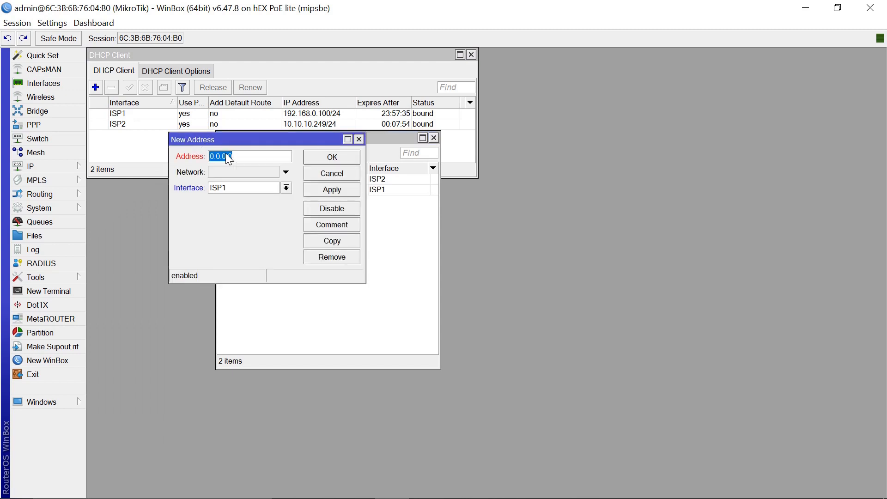
type("172.10")
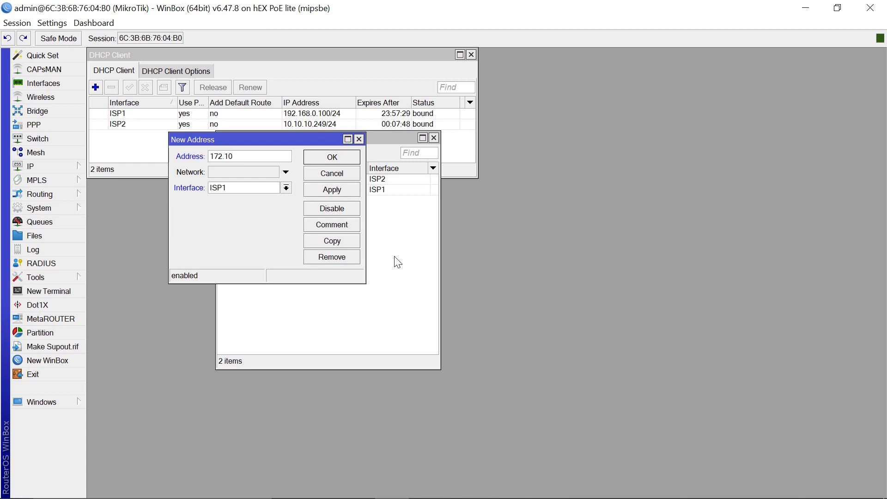
type(".10.1/24")
left_click(287, 187)
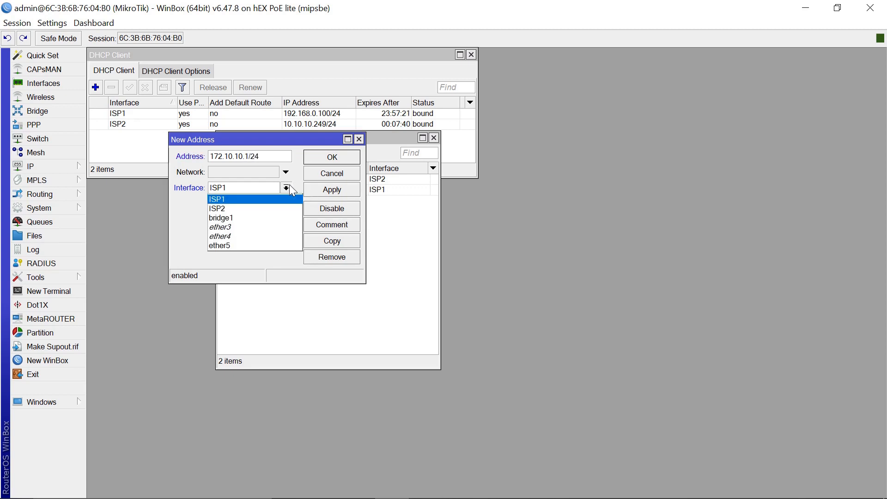
left_click(229, 216)
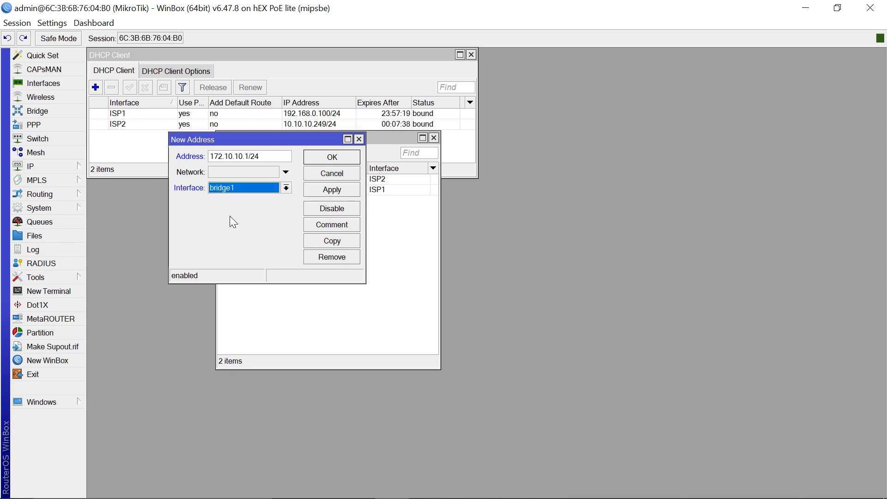
left_click(329, 158)
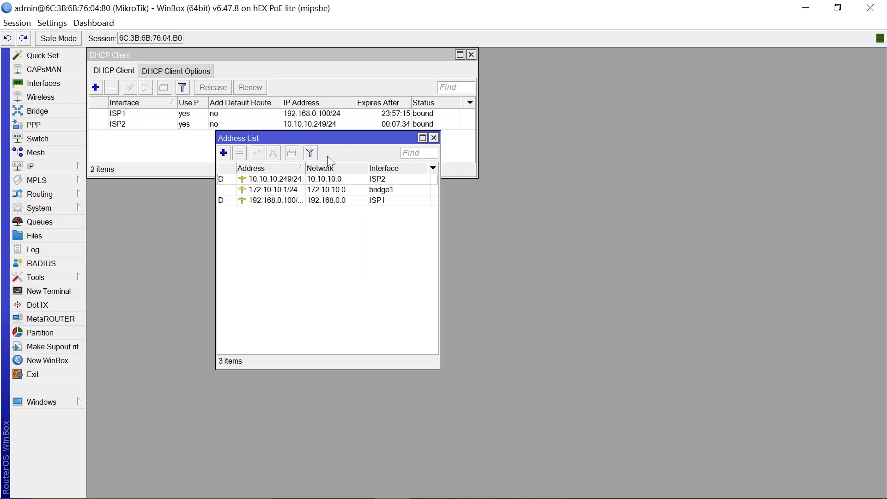
left_click(435, 138)
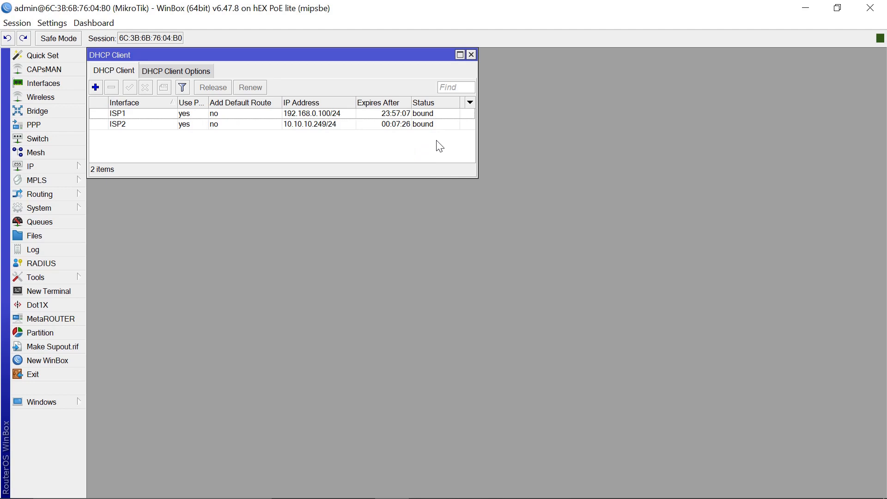
Start a new firewall mangle rule in the prerouting chain with ISP1's network 192.168.0.0/24 as the destination address
left_click(41, 170)
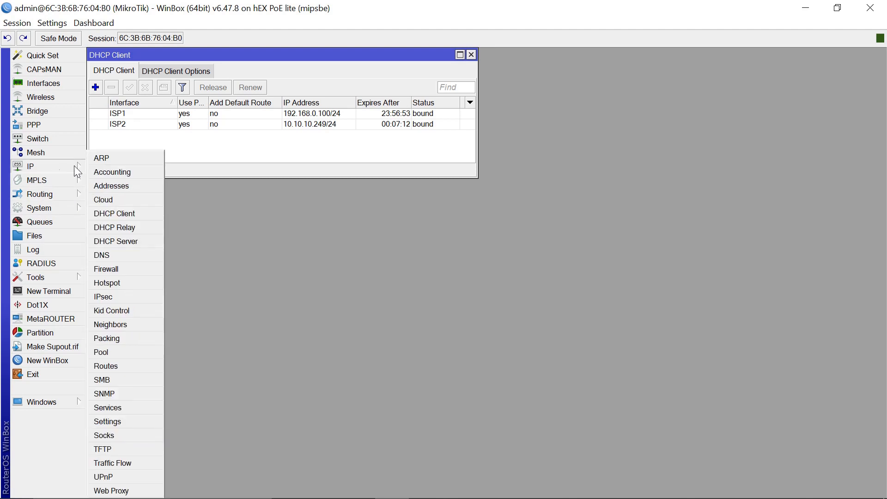
left_click(117, 270)
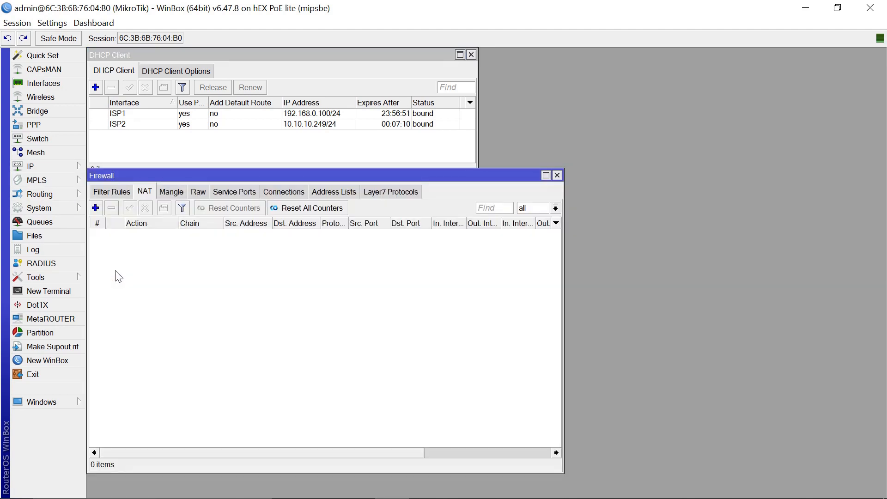
left_click(170, 192)
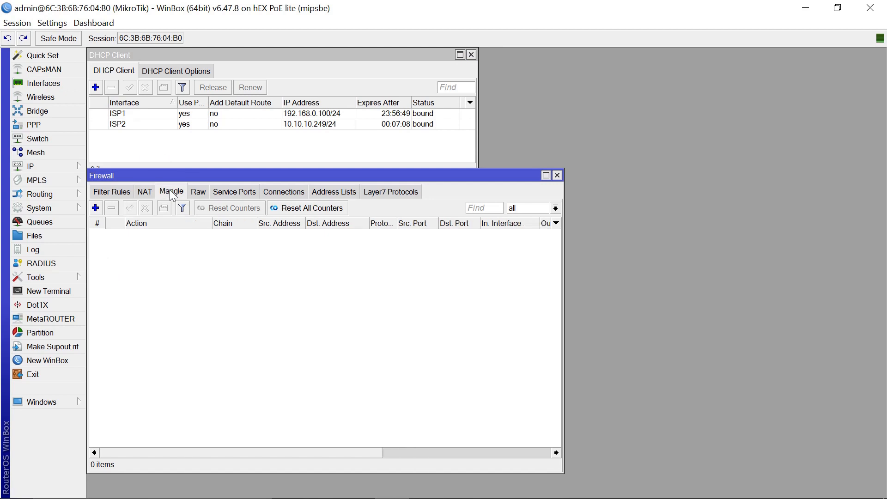
left_click(96, 209)
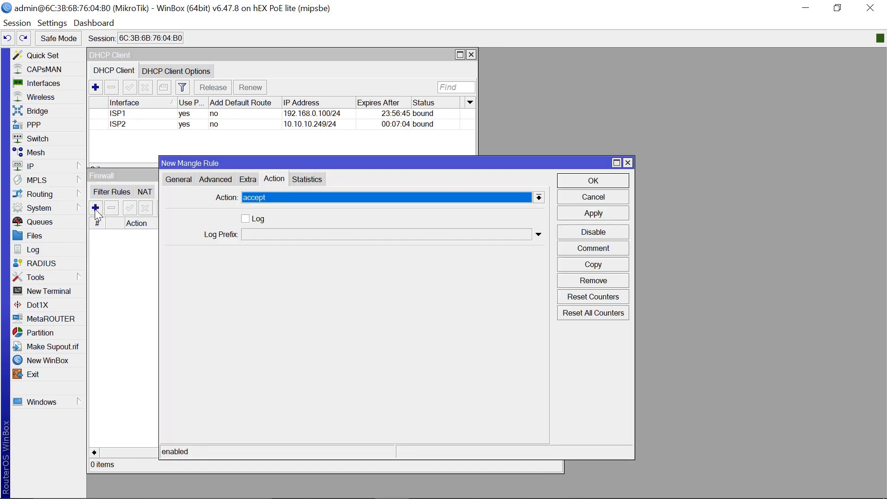
left_click(187, 183)
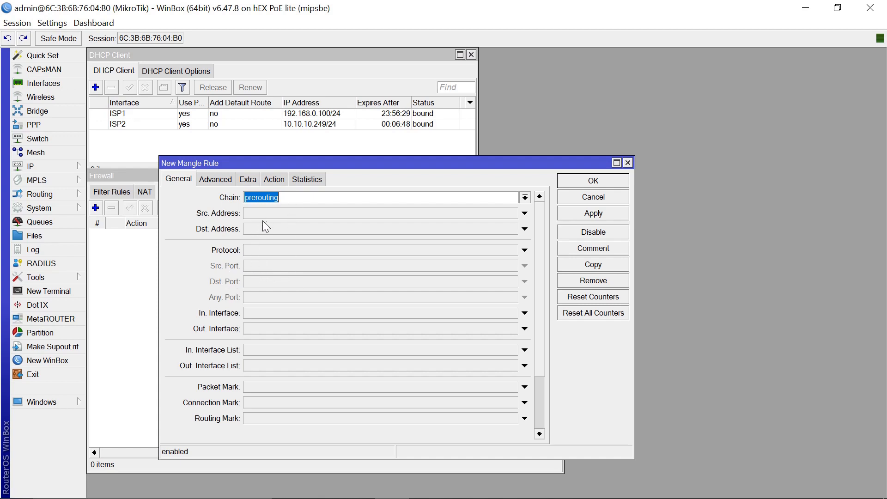
left_click(258, 233)
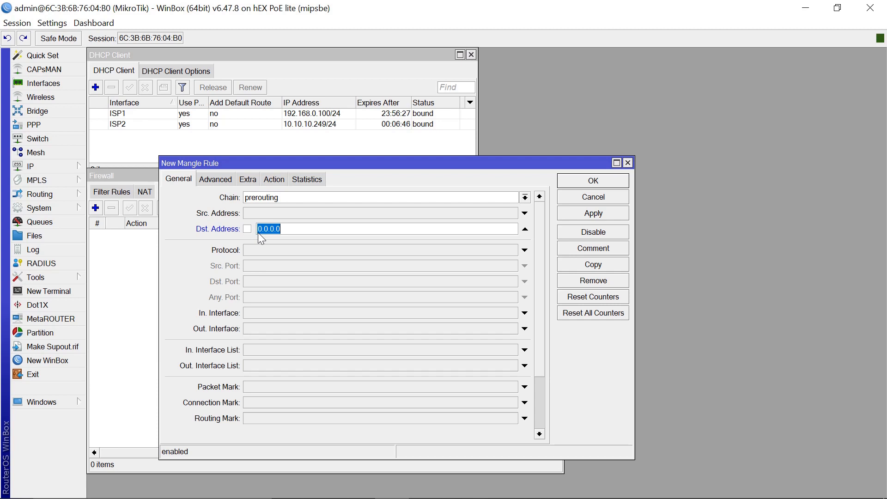
left_click(293, 114)
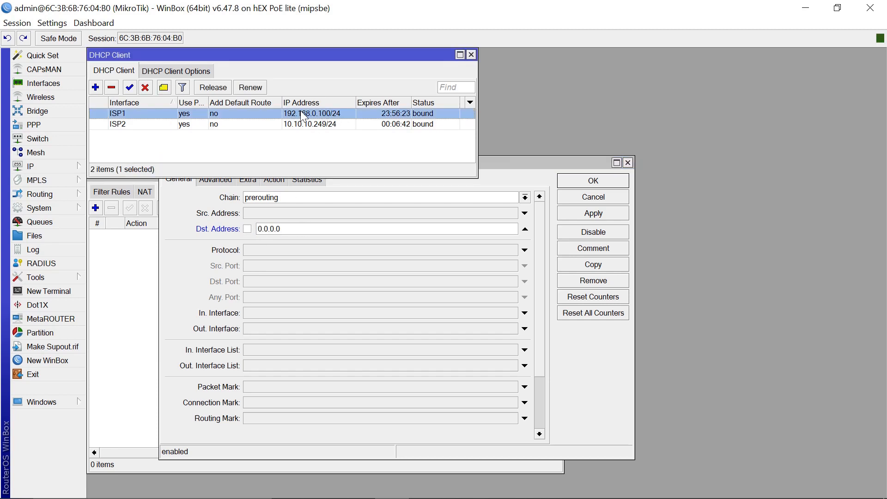
left_click(294, 229)
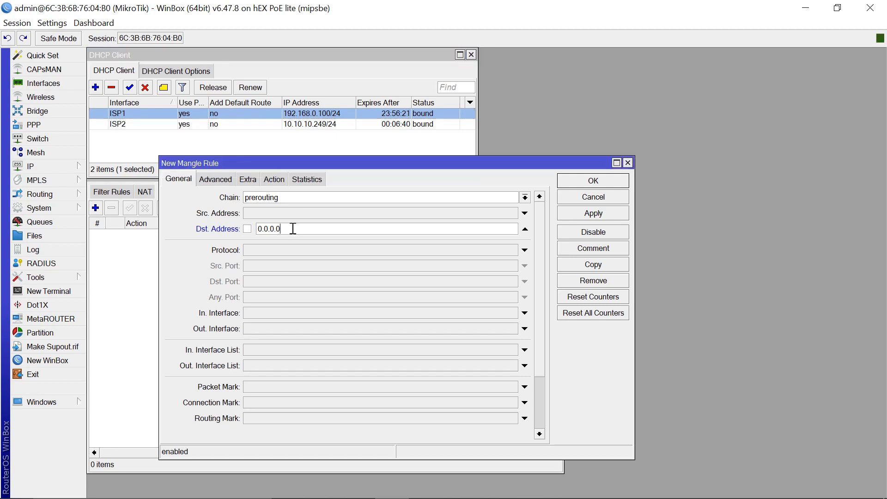
double_click(293, 228)
type("192")
type(".168.1")
key("BackSpace")
type("0.0/24")
Set the mangle rule's incoming interface to bridge1, keep the accept action, and apply the rule
left_click(525, 314)
left_click(513, 313)
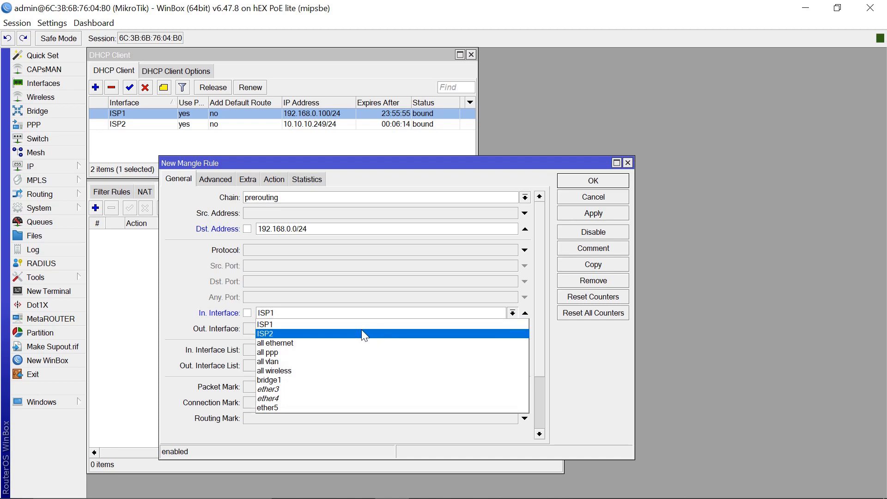
left_click(287, 382)
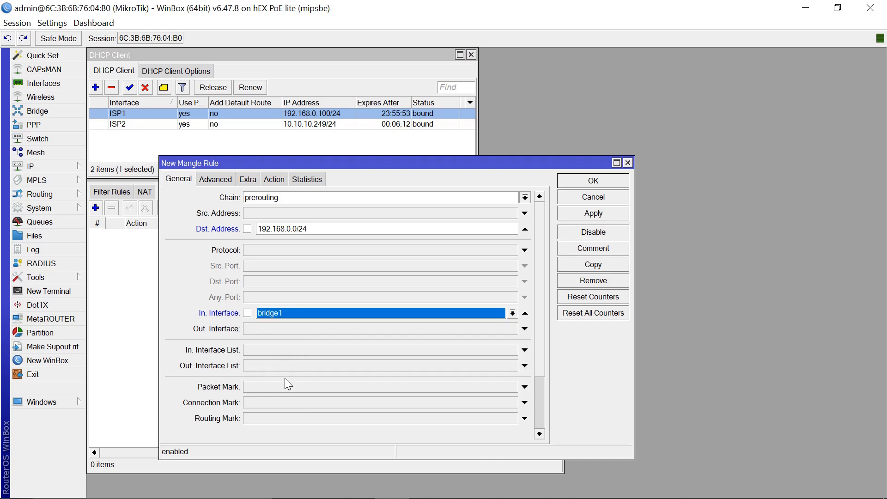
left_click(273, 180)
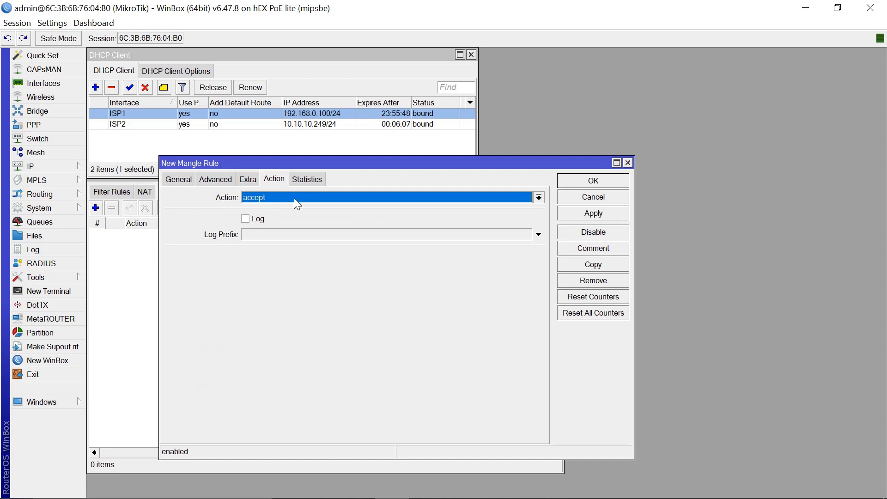
left_click(598, 213)
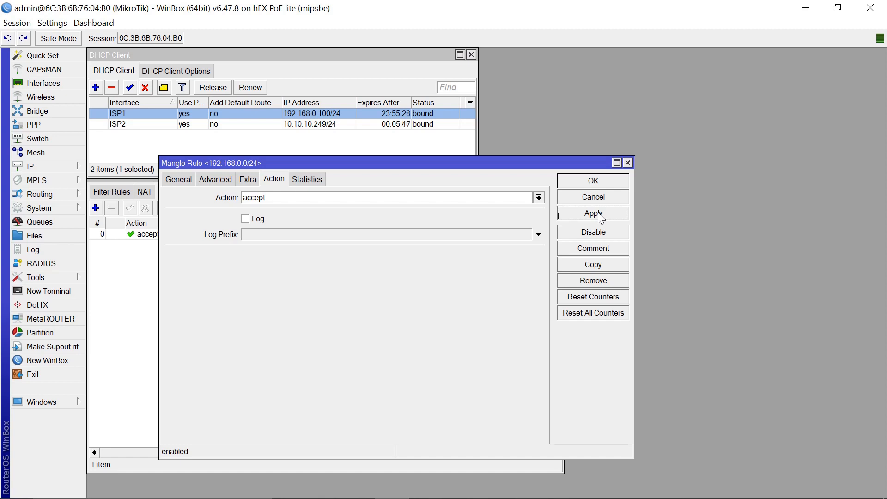
left_click(599, 213)
Copy the mangle rule, set the copy's destination address to ISP2's network 10.10.10.0/24, and apply it
left_click(594, 265)
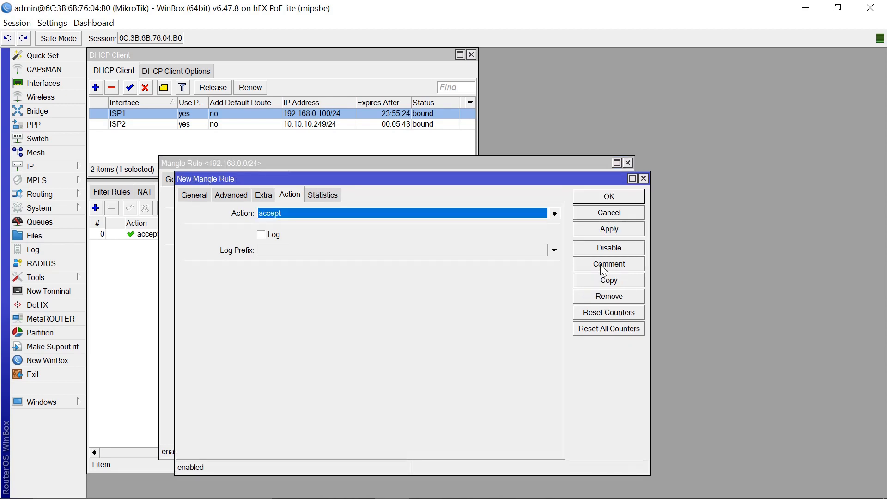
left_click(194, 195)
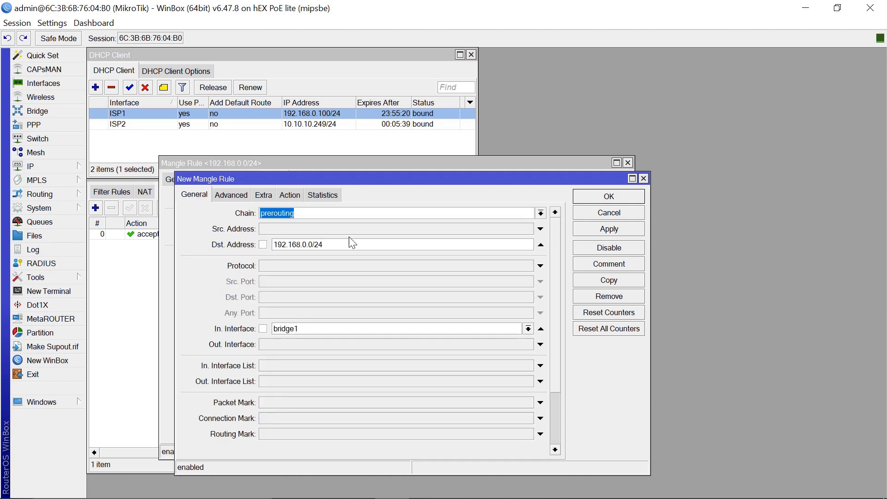
left_click(322, 246)
double_click(323, 247)
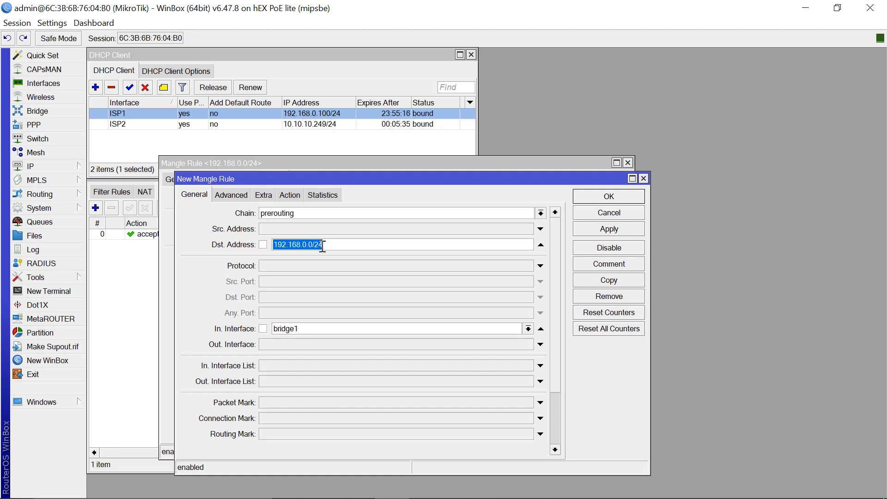
left_click(310, 123)
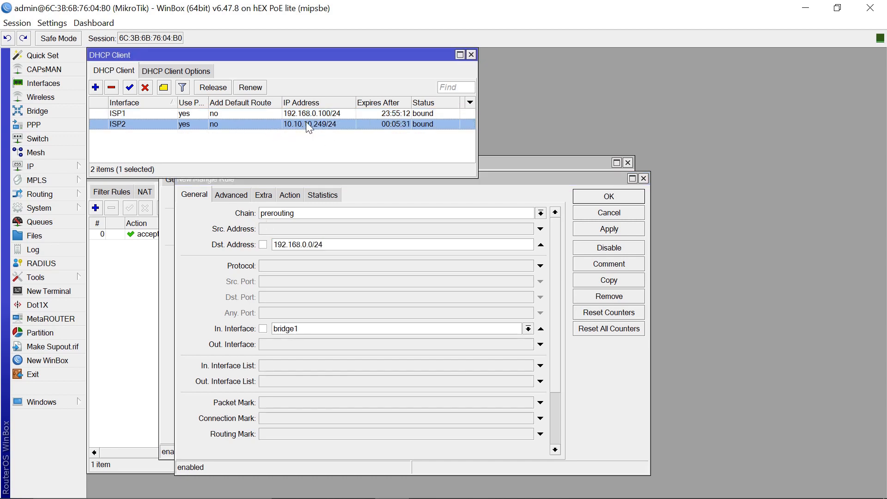
left_click(334, 245)
type("10")
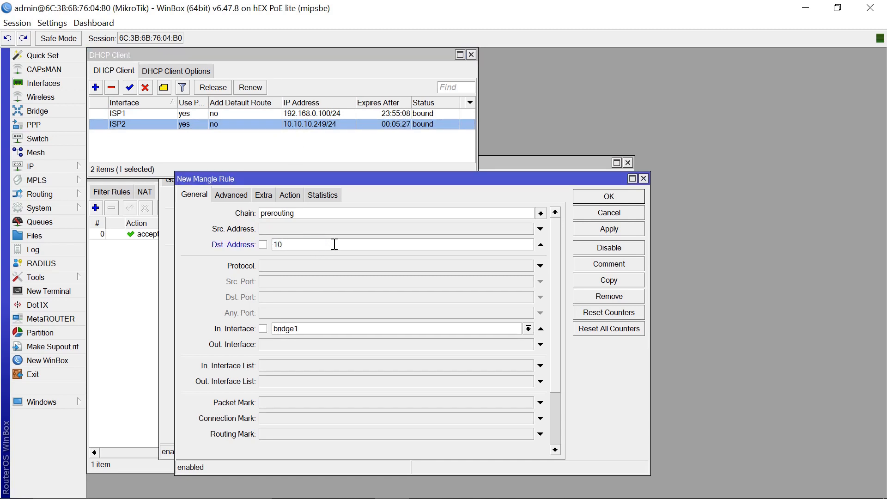
type(".10.10.0/24")
left_click(615, 232)
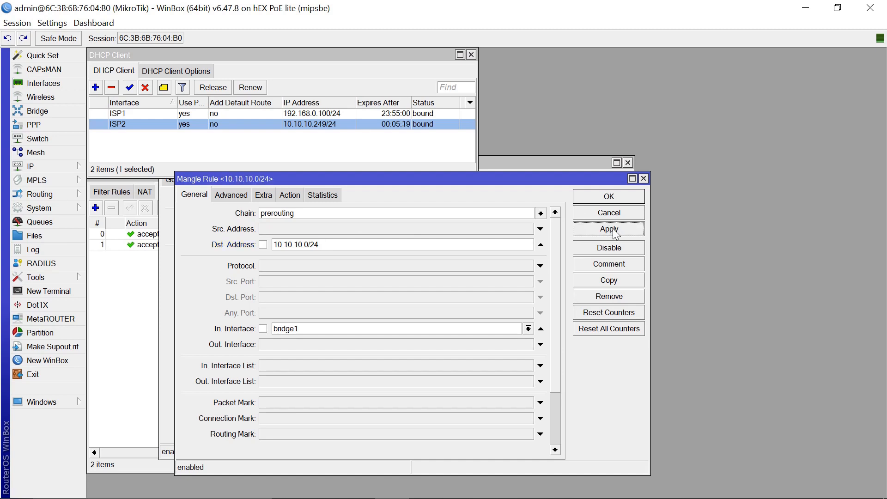
Close both open mangle rule windows and move the Firewall window slightly down, clear of the DHCP Client list
left_click(604, 196)
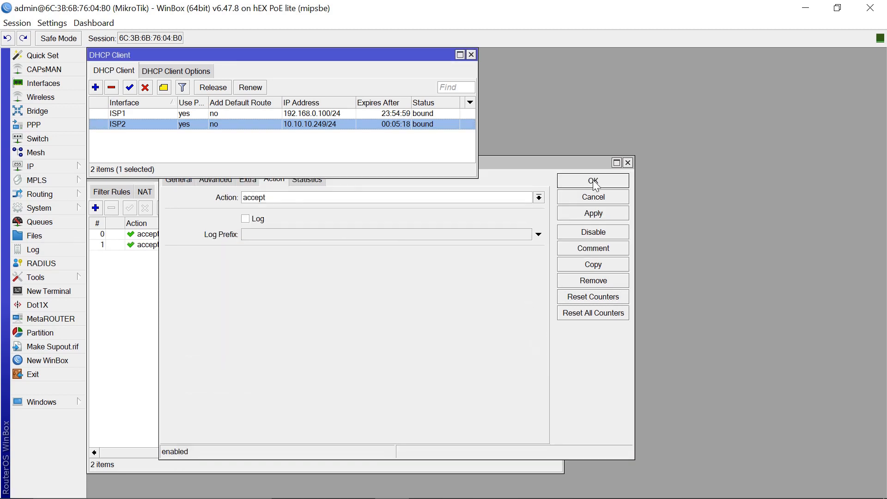
left_click(594, 181)
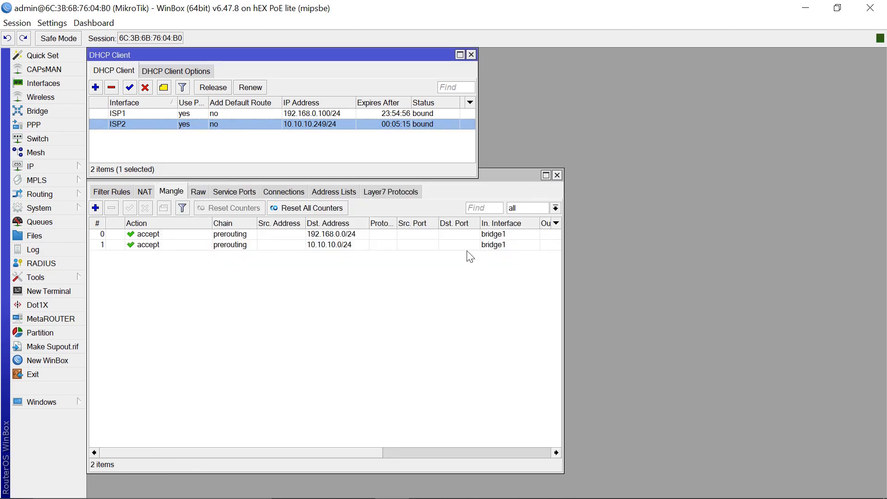
left_click(497, 180)
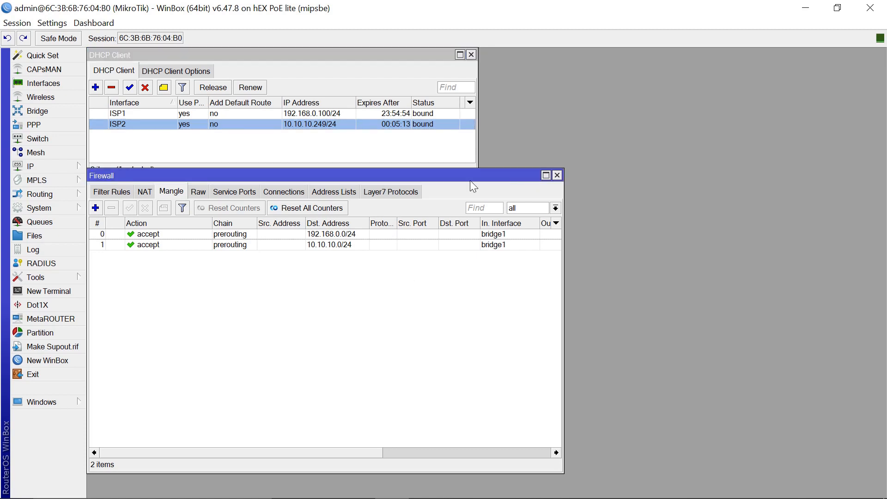
left_click_drag(436, 175, 438, 184)
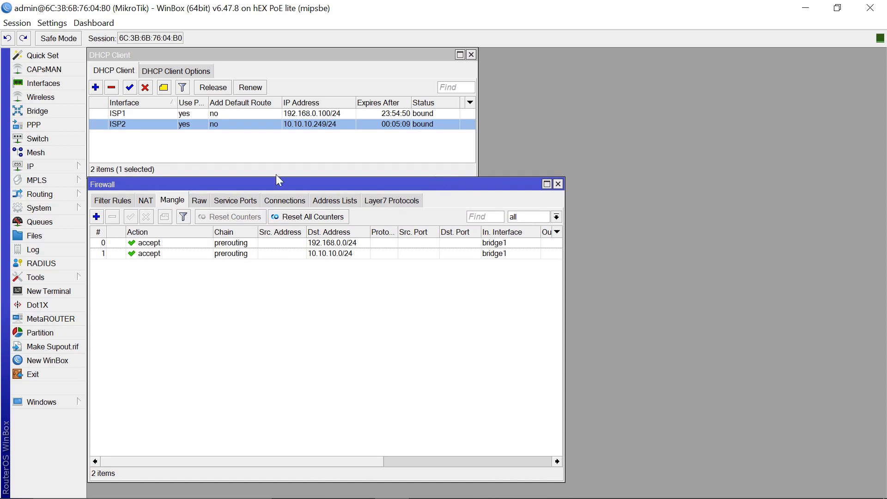
Start a new mangle rule in the prerouting chain with incoming interface ISP1 and connection mark no-mark
left_click(100, 220)
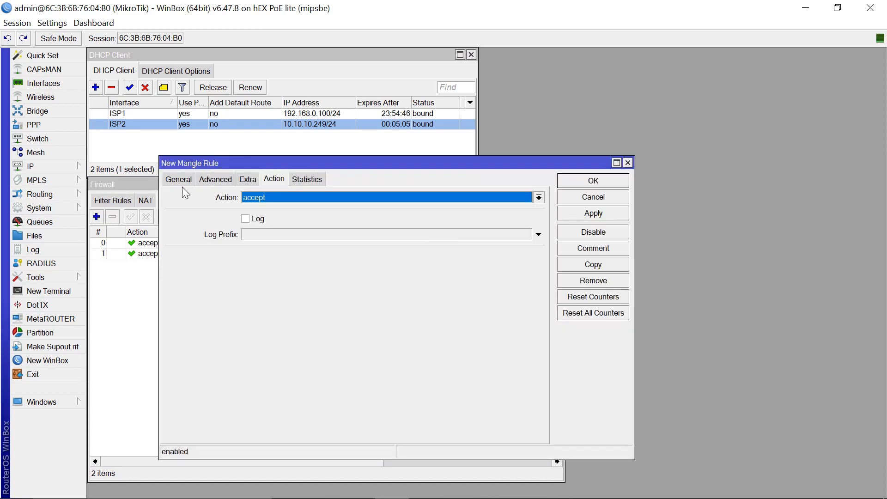
left_click(179, 180)
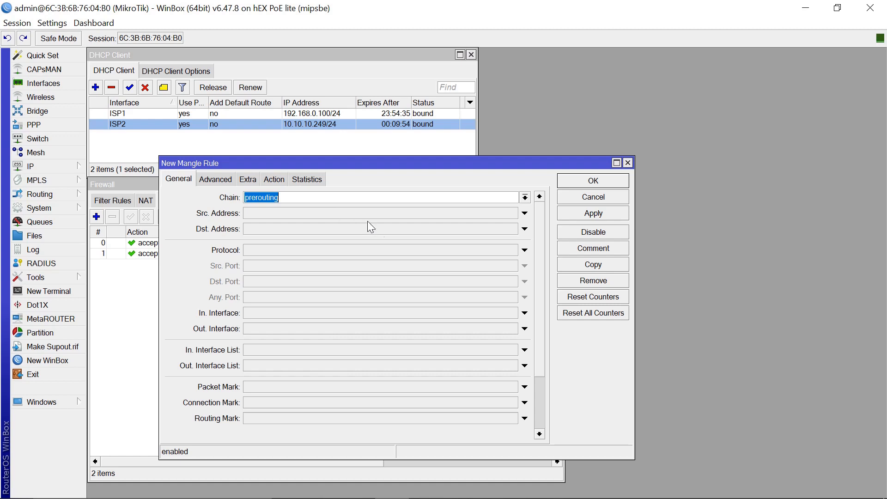
left_click(524, 313)
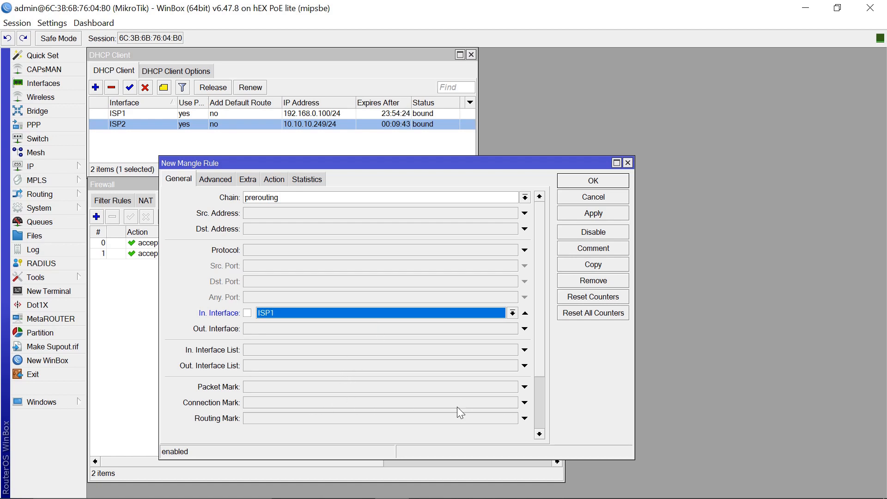
left_click(526, 403)
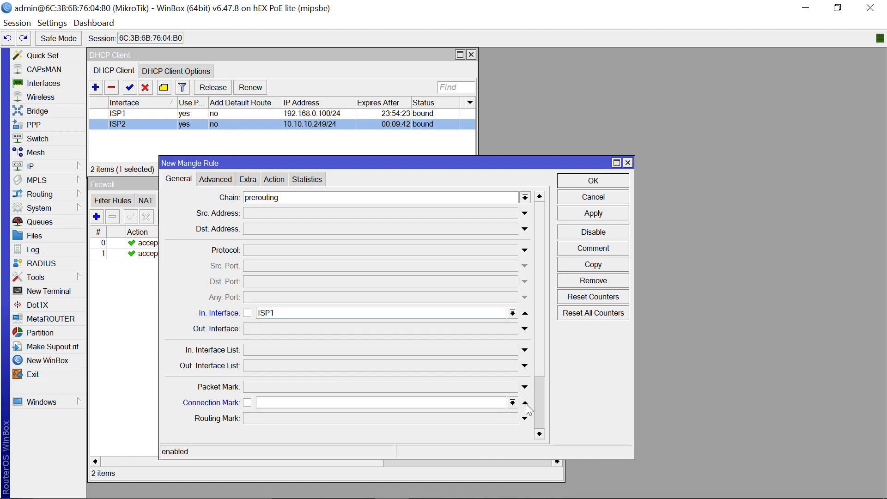
left_click(511, 404)
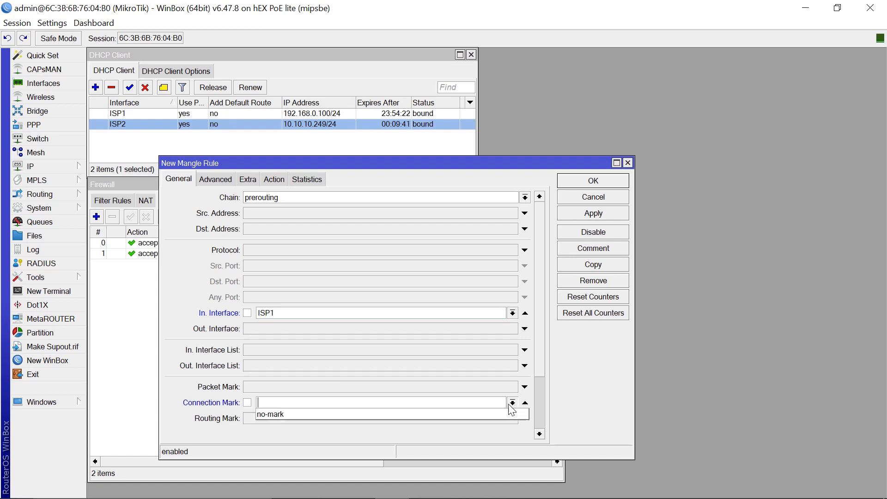
left_click(305, 415)
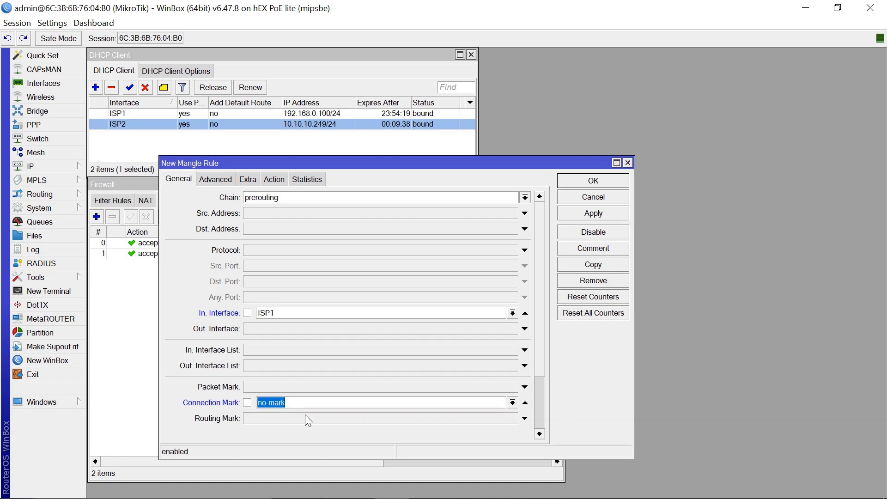
Set the rule's action to mark connection with new connection mark ISP1-CONN, keep passthrough enabled, and save the rule
left_click(270, 179)
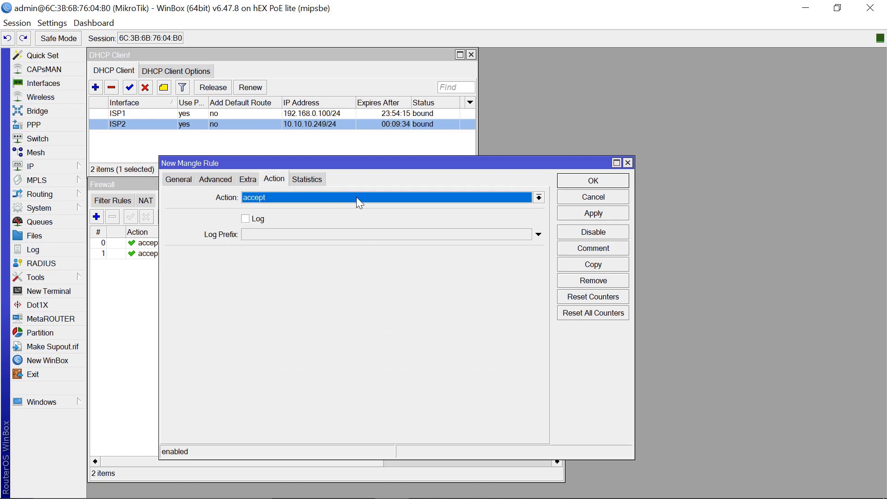
left_click(539, 198)
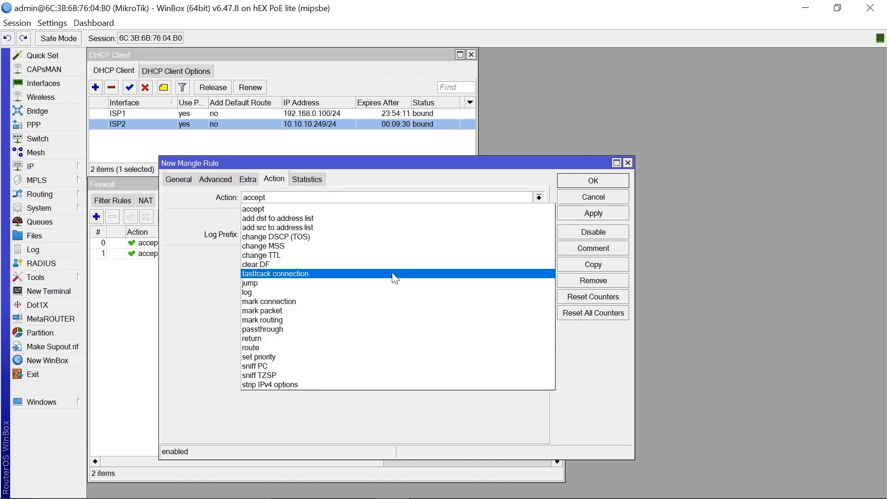
left_click(297, 304)
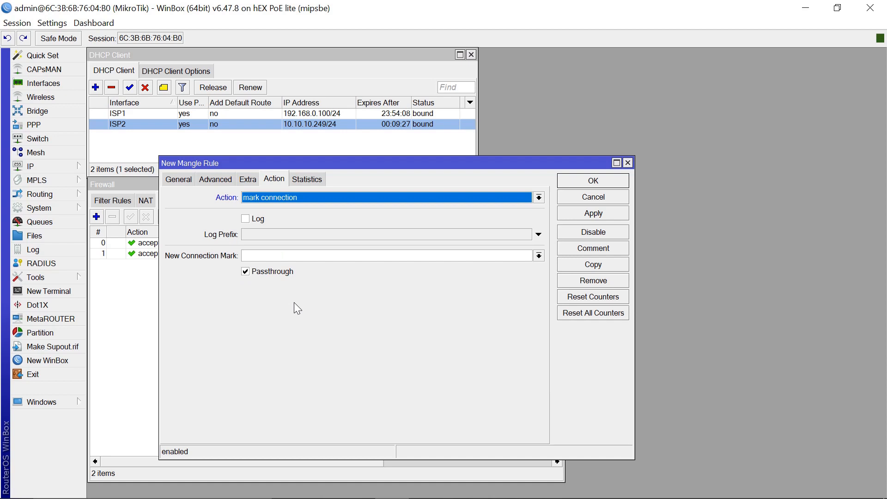
left_click(264, 256)
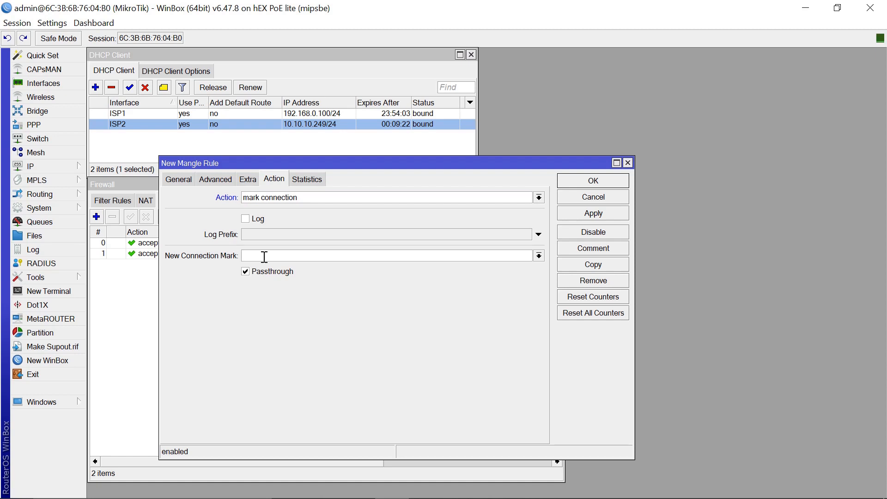
type("ISP1-CONN")
left_click(601, 215)
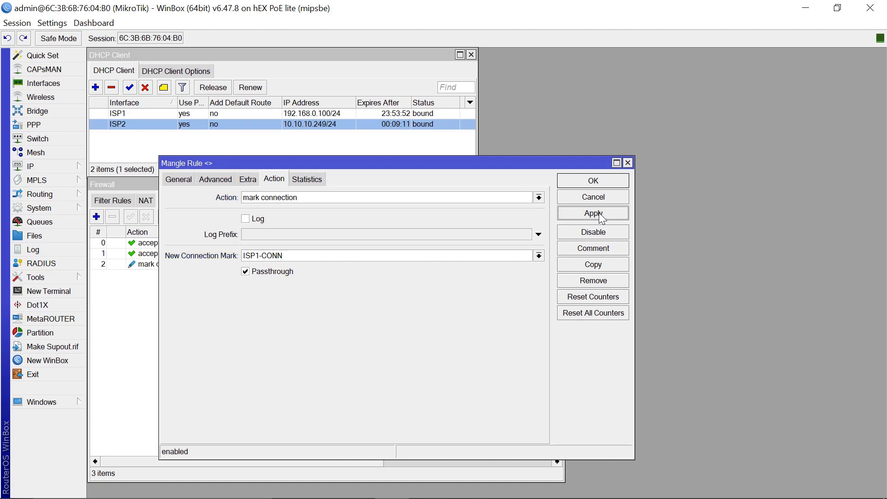
left_click(594, 181)
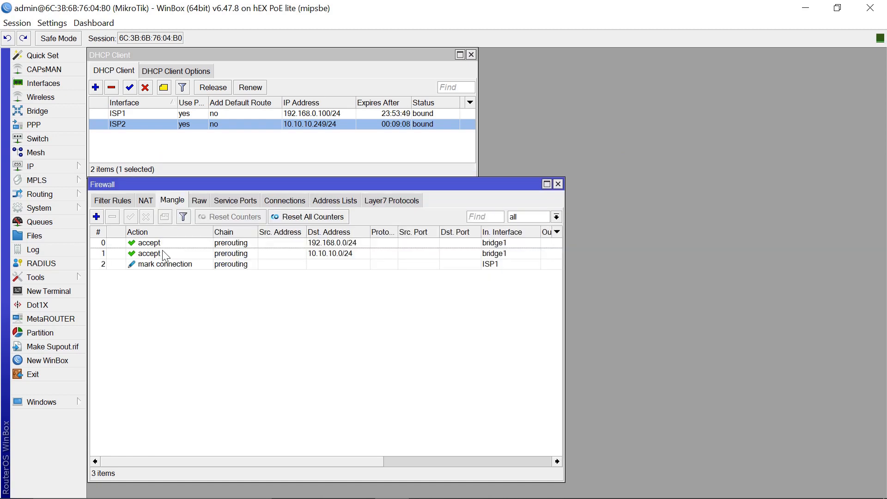
Start another prerouting mangle rule with incoming interface ISP2 and connection mark no-mark
left_click(98, 218)
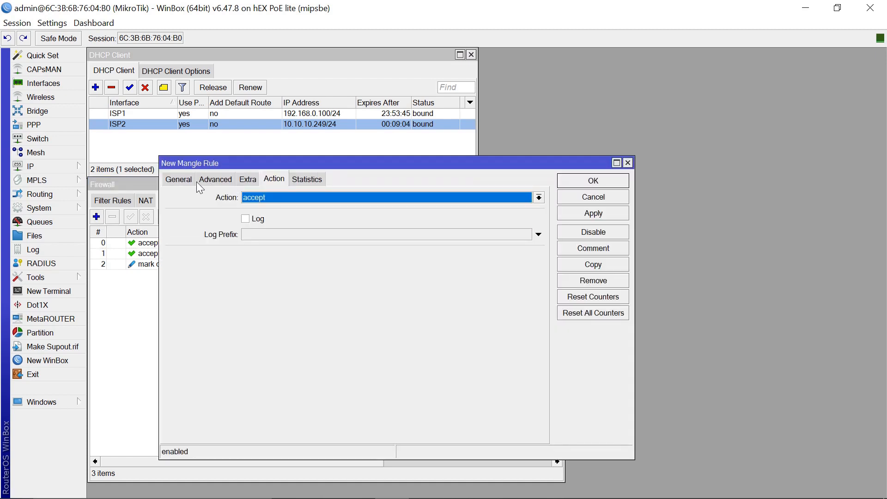
left_click(179, 179)
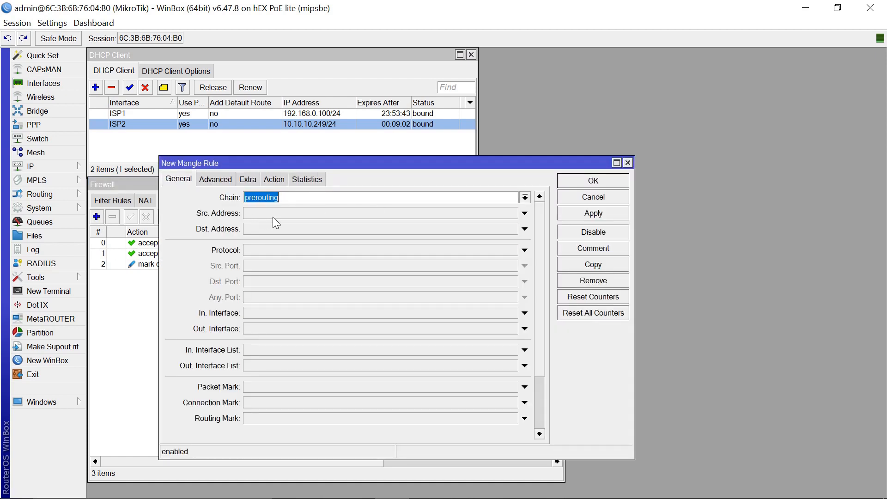
left_click(525, 313)
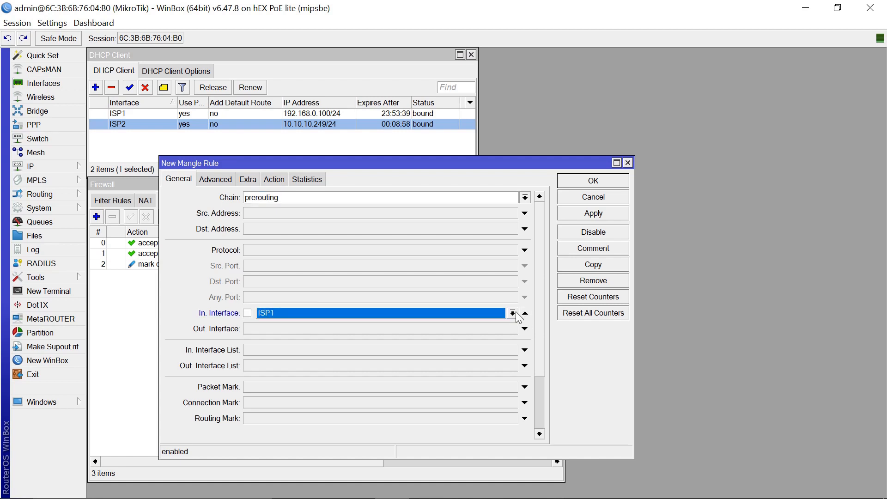
left_click(513, 314)
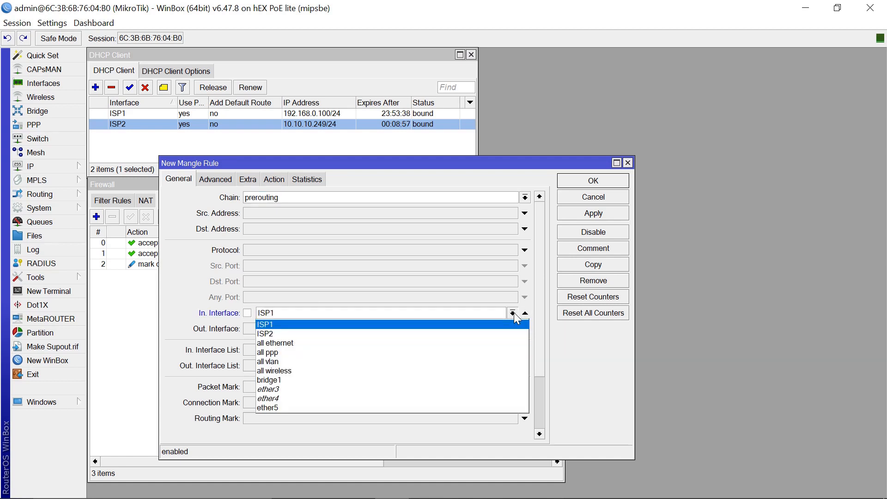
left_click(329, 331)
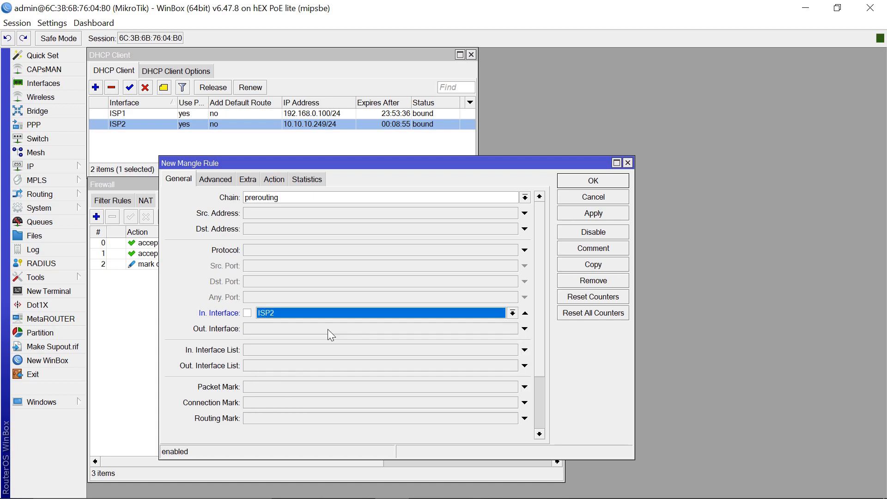
left_click(524, 402)
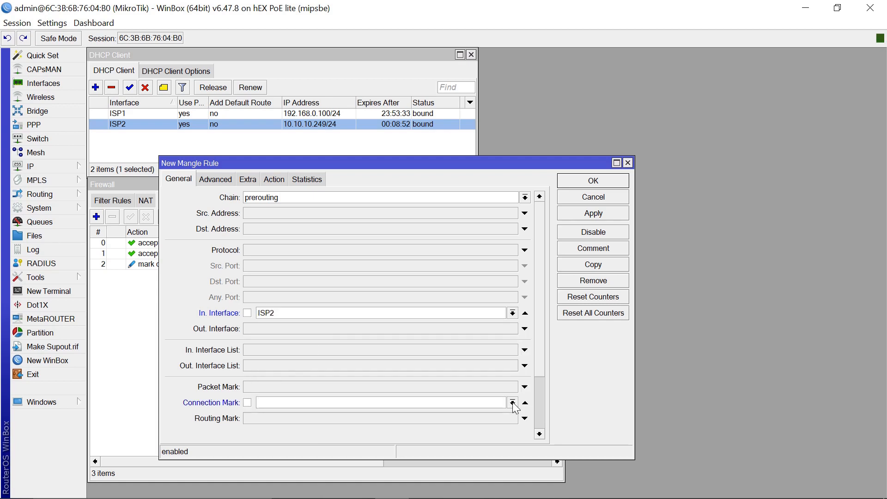
left_click(512, 402)
left_click(296, 421)
Make the ISP2 rule mark connections with the new connection mark ISP2-CONN, keep passthrough enabled, and save it
left_click(274, 180)
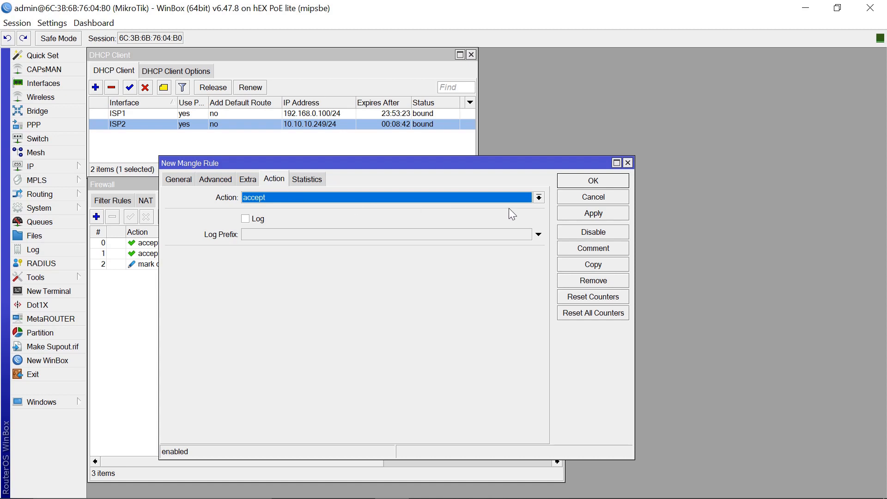
left_click(539, 199)
left_click(539, 197)
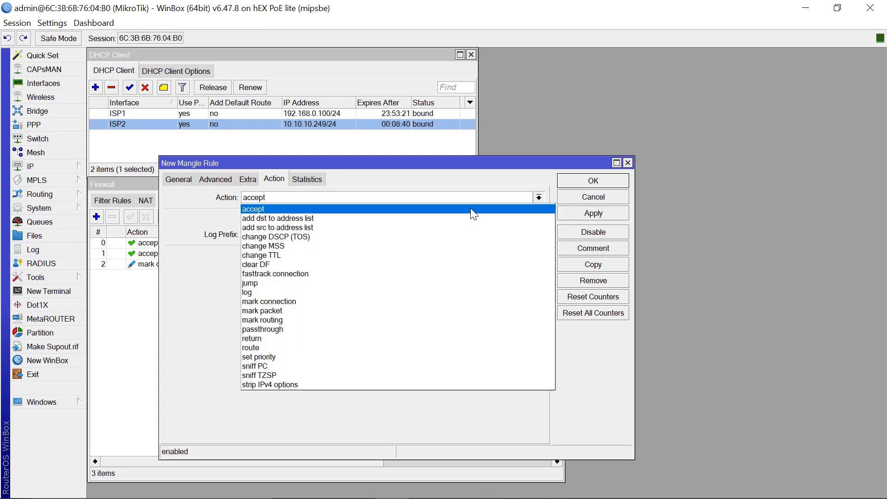
left_click(294, 302)
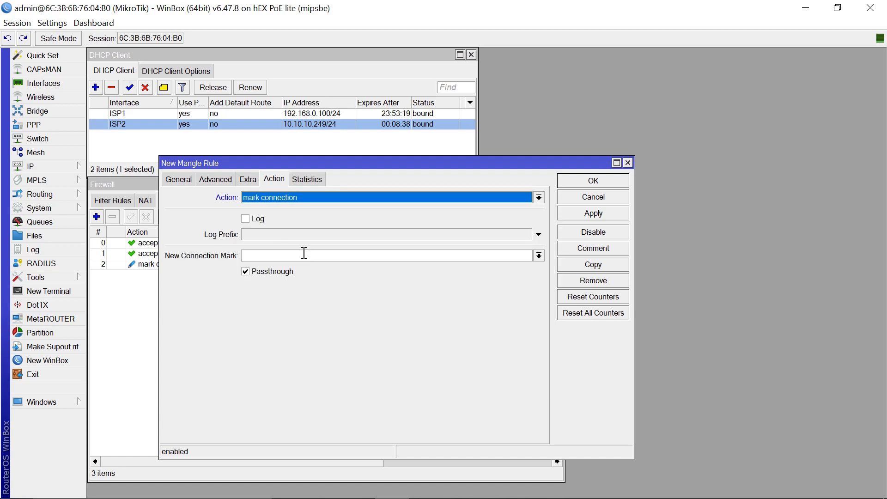
left_click(261, 257)
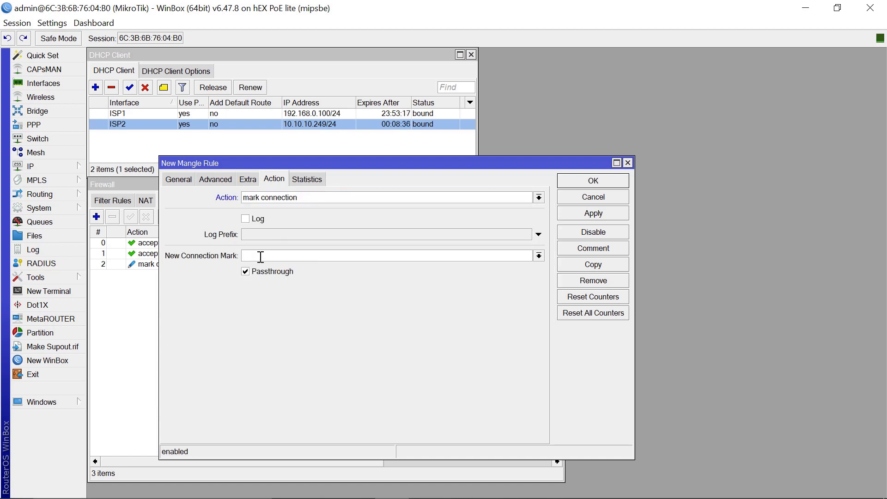
type("ISP2-CONN")
left_click(592, 215)
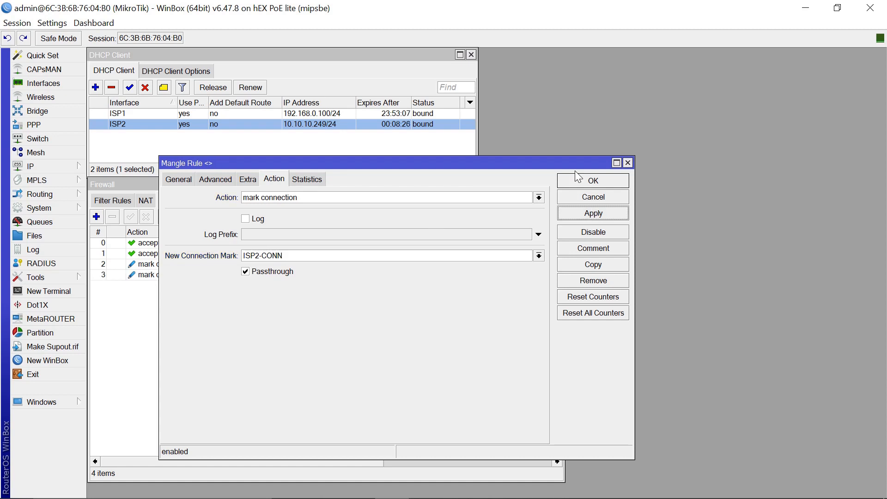
left_click(595, 181)
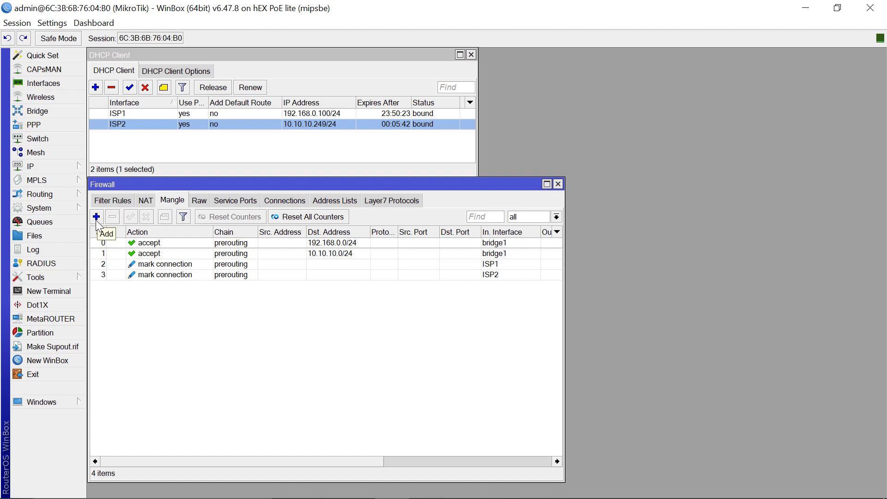
Start a new mangle rule in the prerouting chain with incoming interface bridge1 and connection mark no-mark
left_click(96, 217)
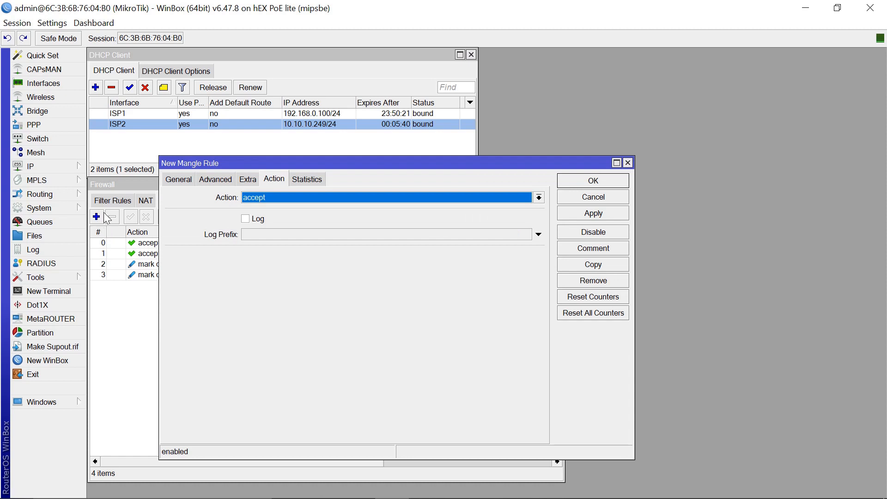
left_click(178, 181)
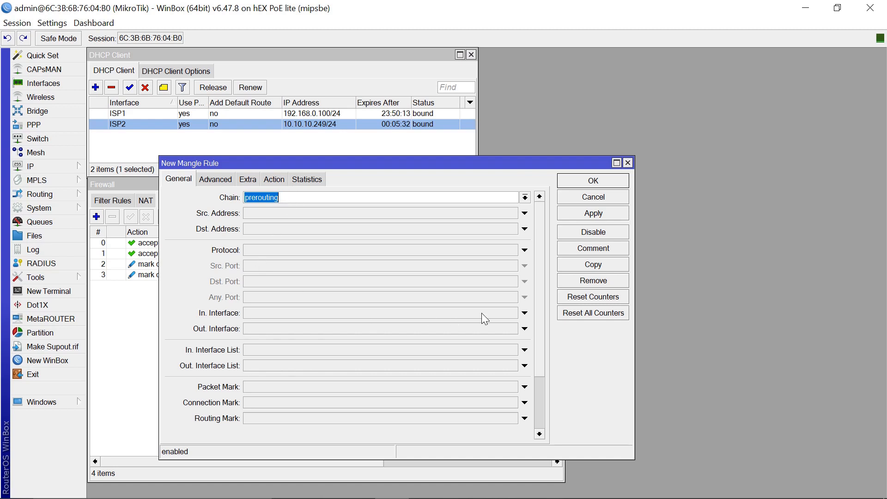
left_click(528, 314)
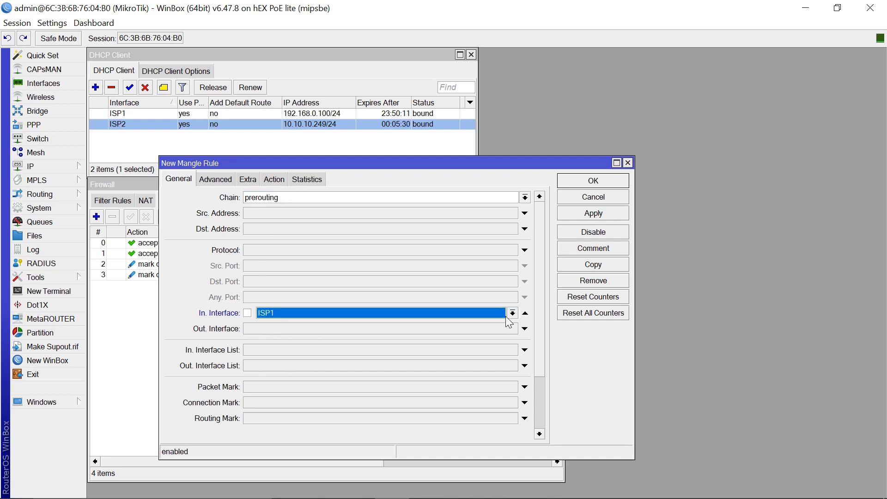
left_click(508, 318)
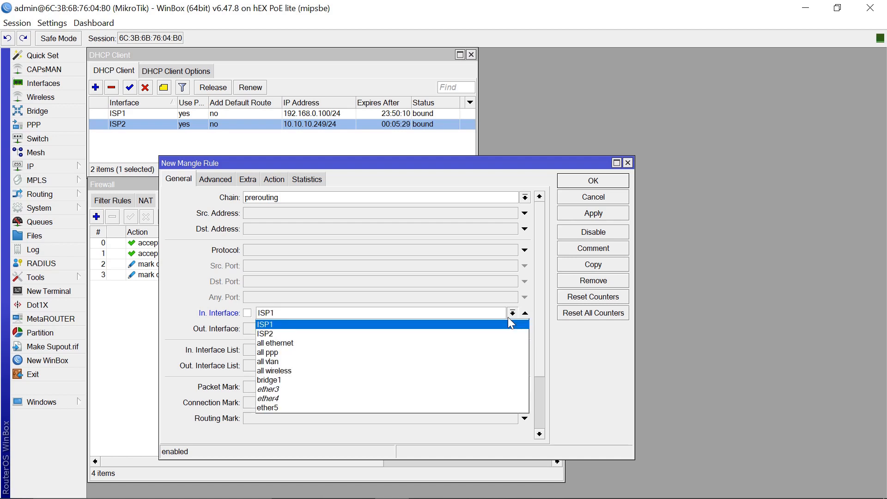
left_click(294, 380)
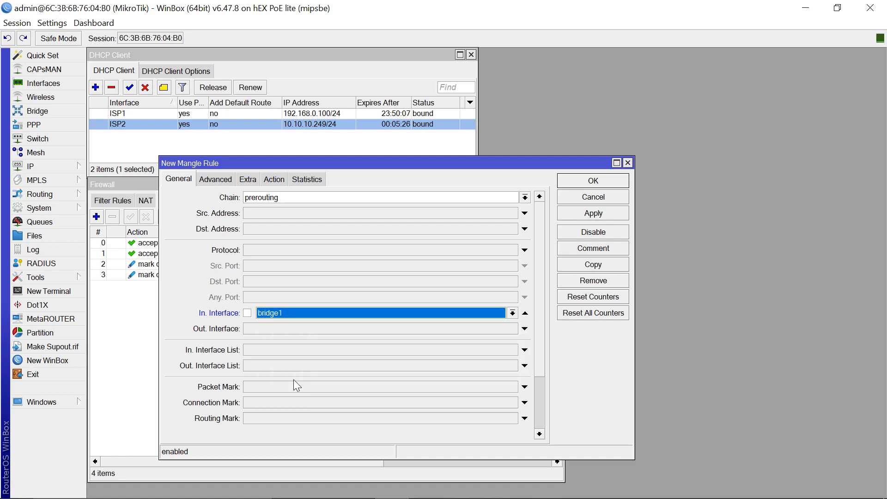
left_click(526, 403)
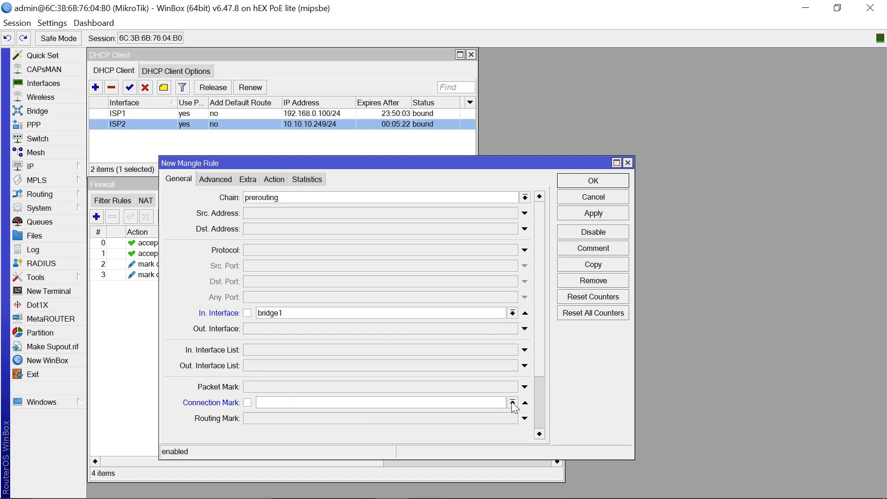
left_click(512, 403)
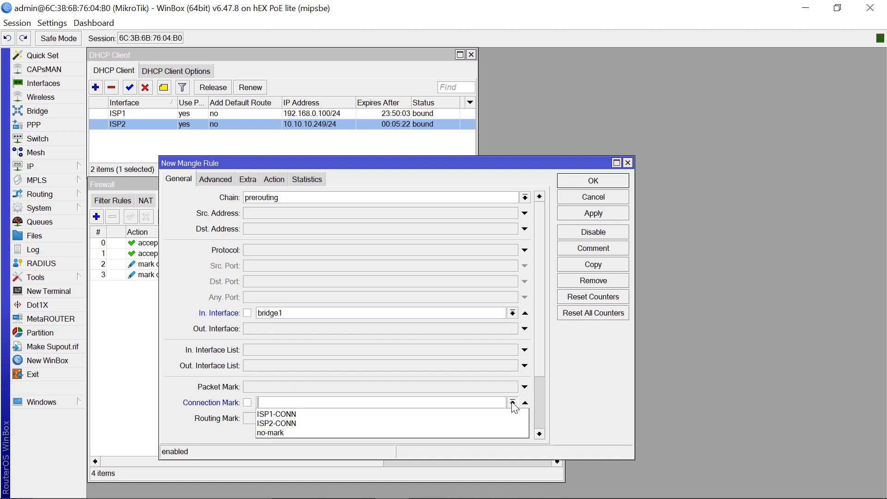
left_click(306, 432)
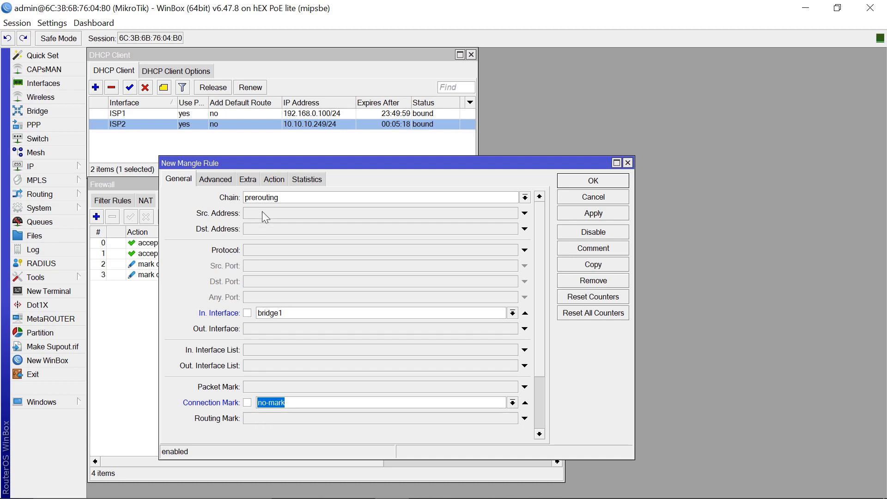
Set the bridge1 rule's destination address type to local and invert the match
left_click(248, 180)
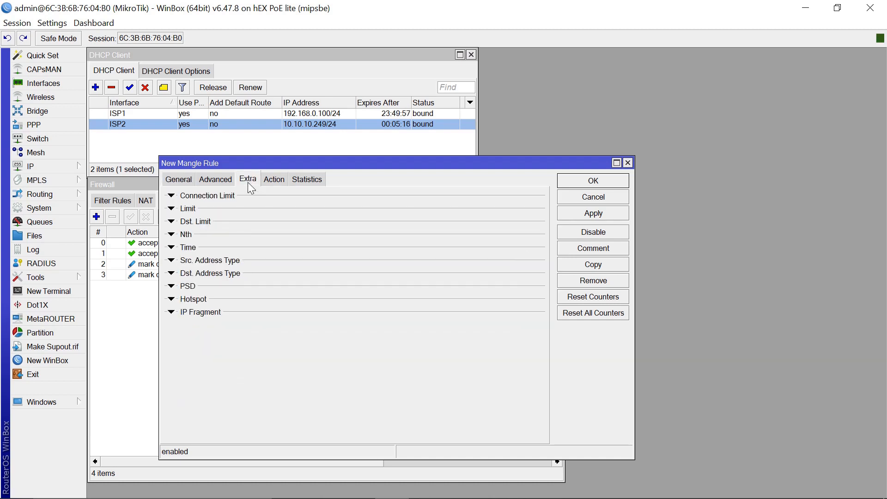
left_click(218, 274)
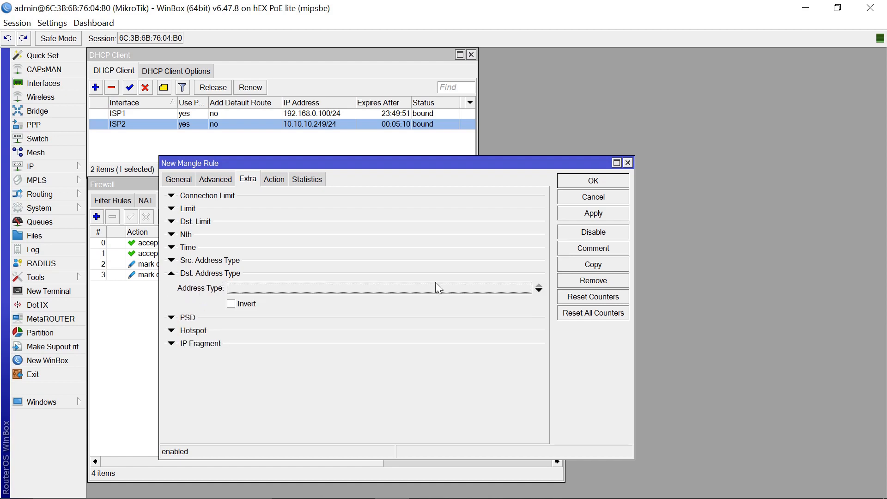
left_click(539, 289)
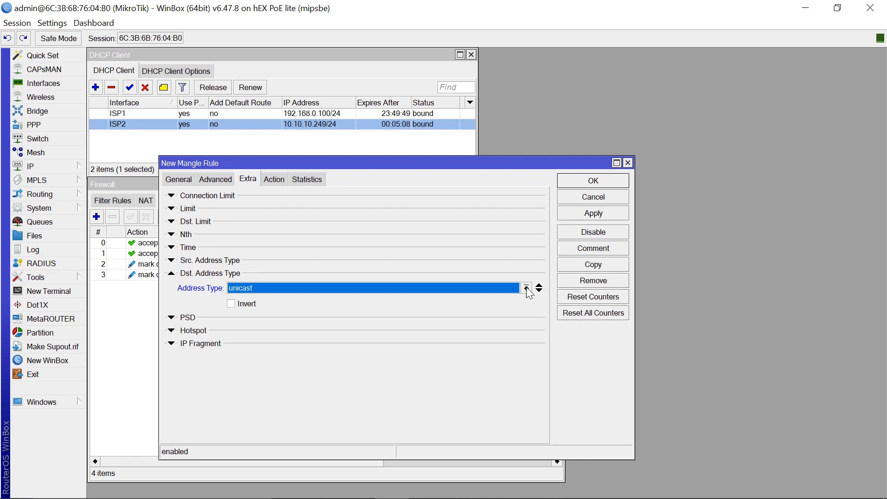
left_click(526, 287)
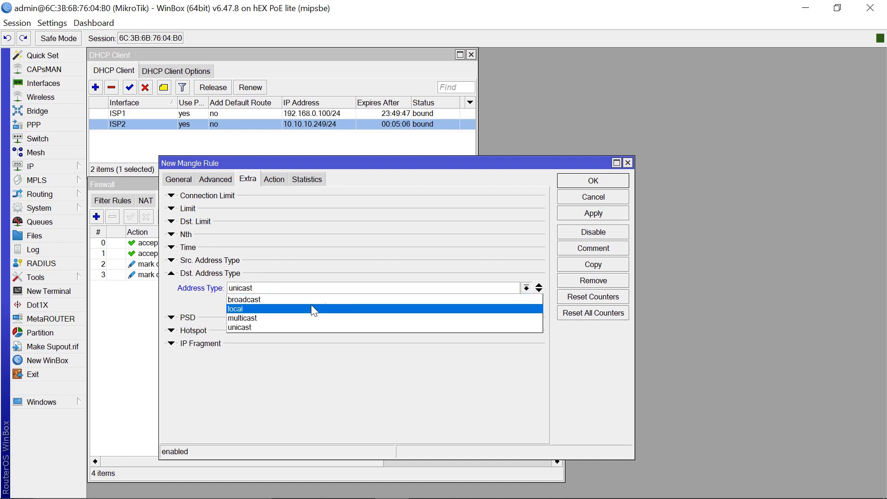
left_click(298, 309)
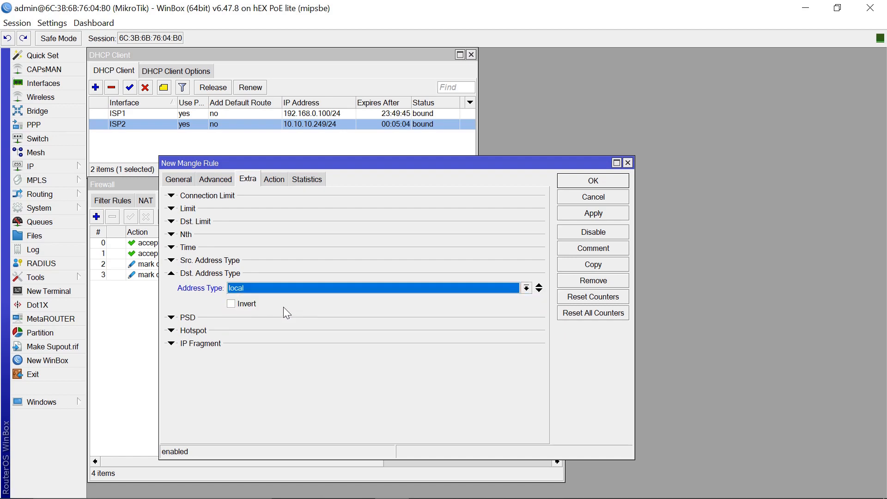
left_click(234, 309)
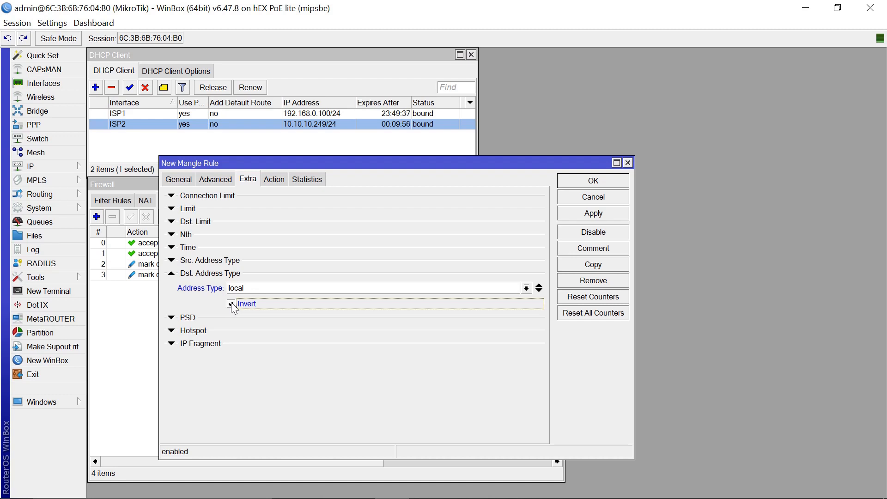
Set the rule's per connection classifier to both addresses with denominator 2 and remainder 0
left_click(217, 182)
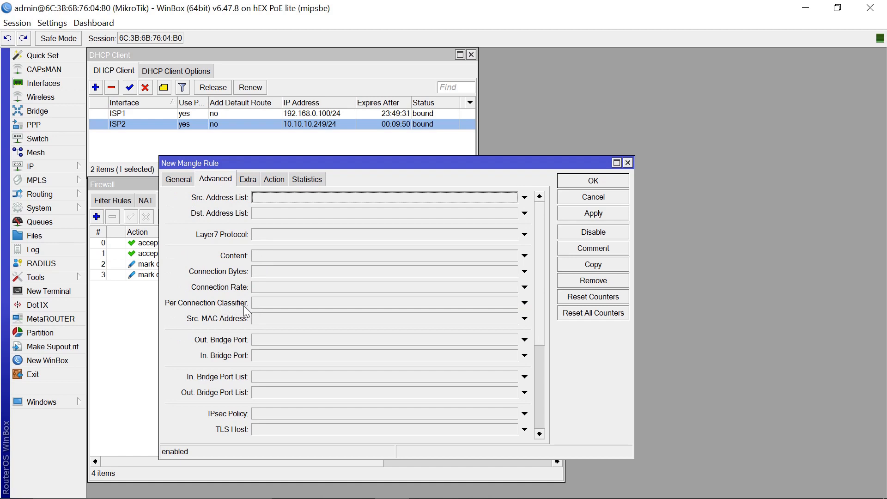
left_click(262, 305)
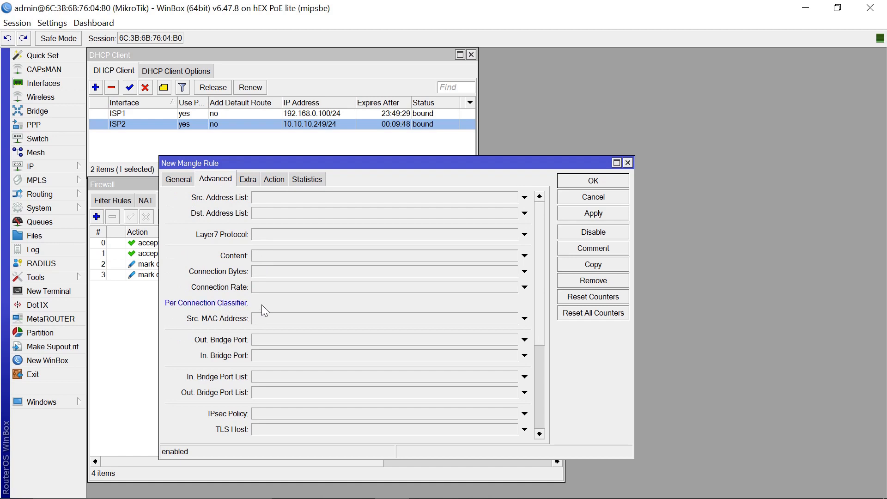
left_click(384, 303)
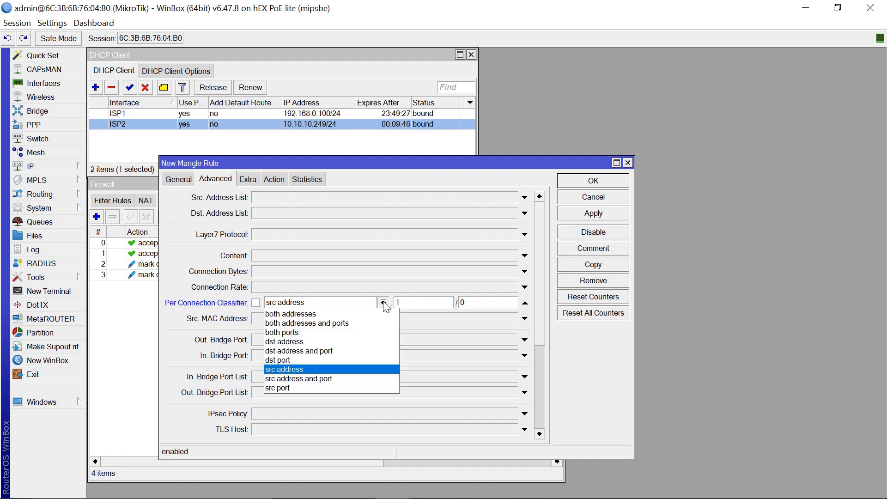
left_click(323, 317)
left_click(417, 300)
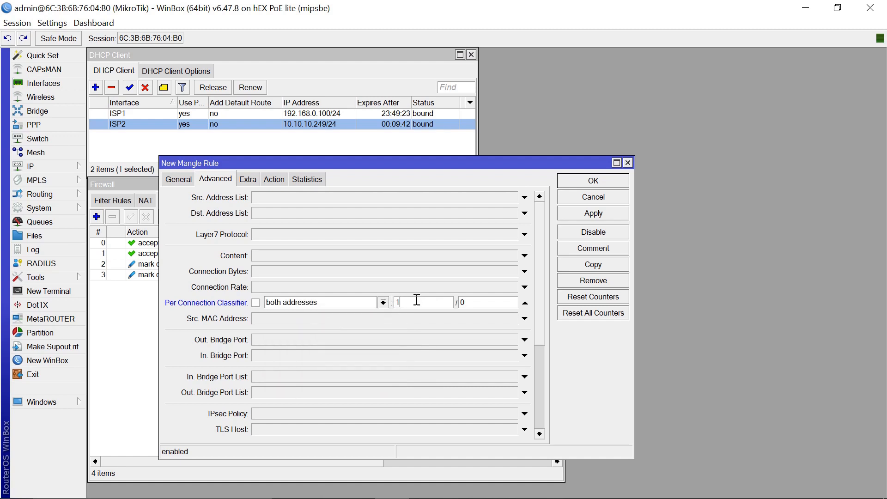
key("BackSpace")
type("2")
Make the bridge1 rule mark connections with the existing mark ISP1-CONN, keep passthrough enabled, and save it
left_click(274, 179)
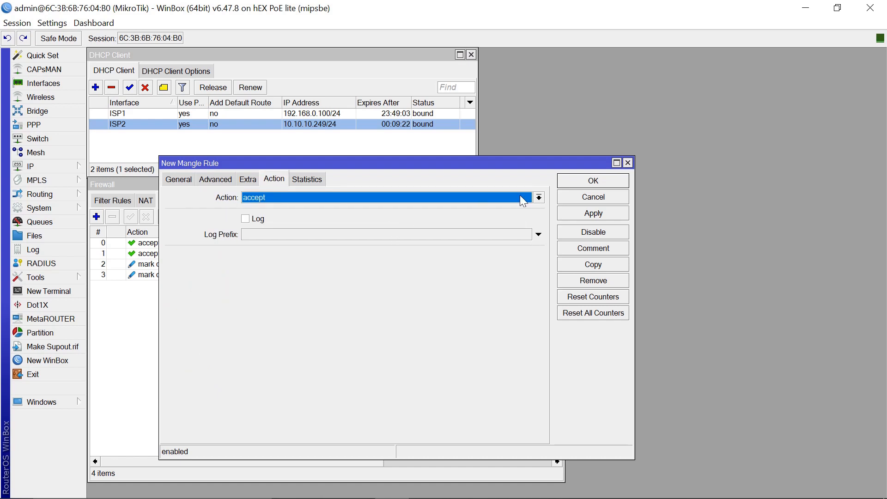
left_click(539, 197)
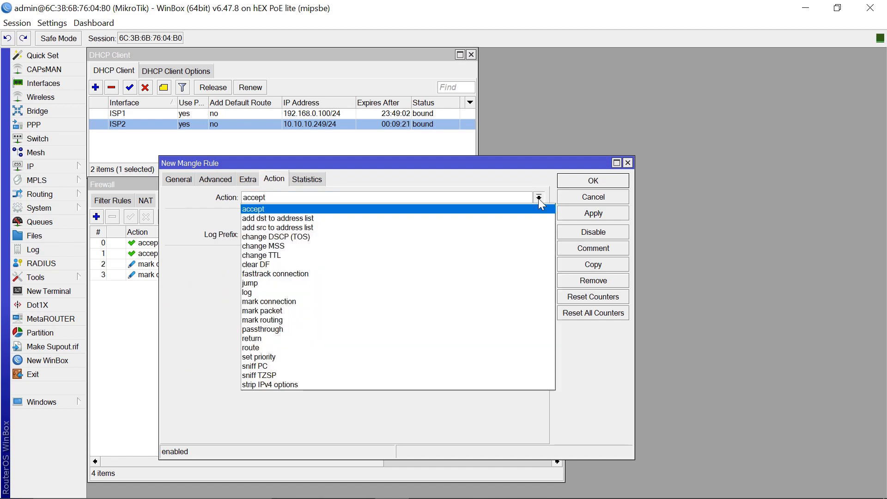
left_click(296, 304)
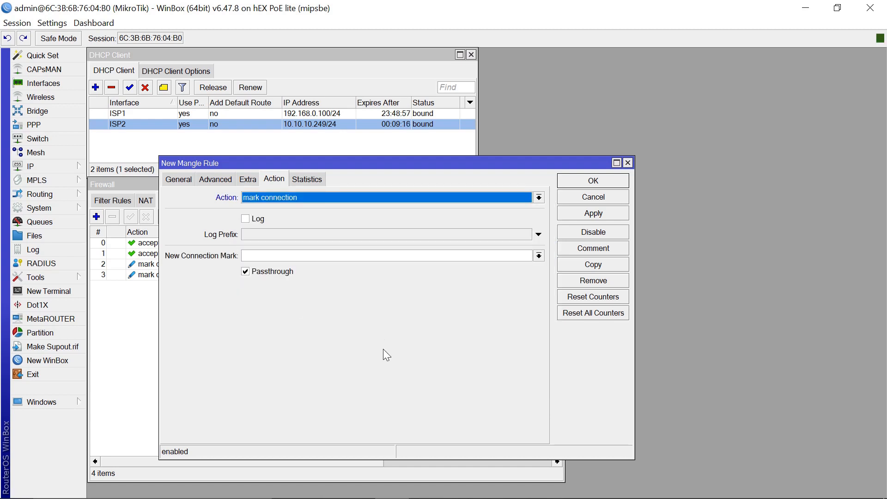
left_click(272, 259)
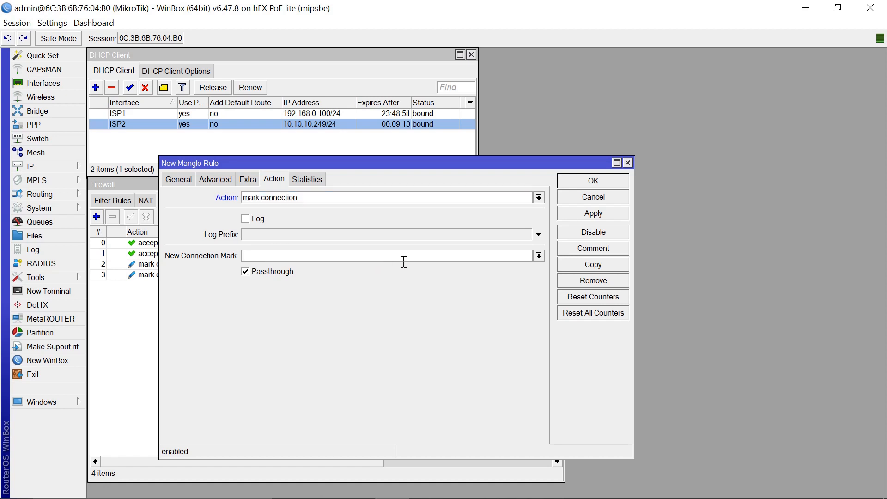
left_click(539, 256)
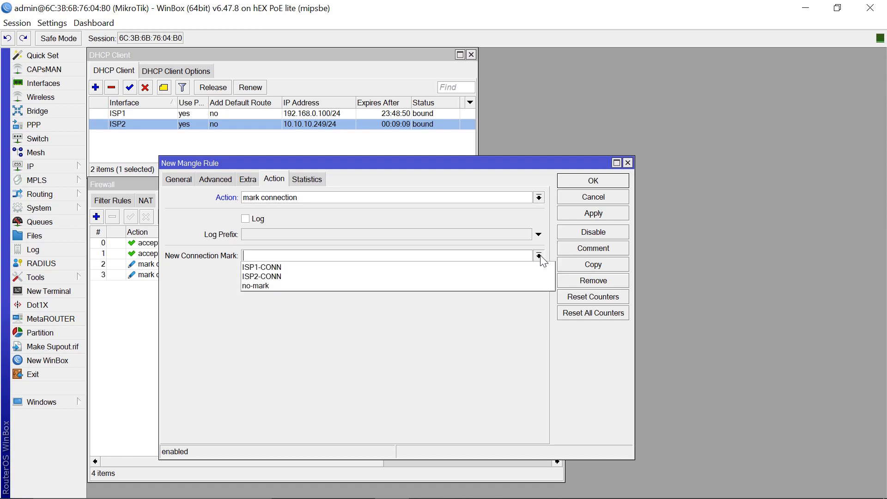
left_click(376, 267)
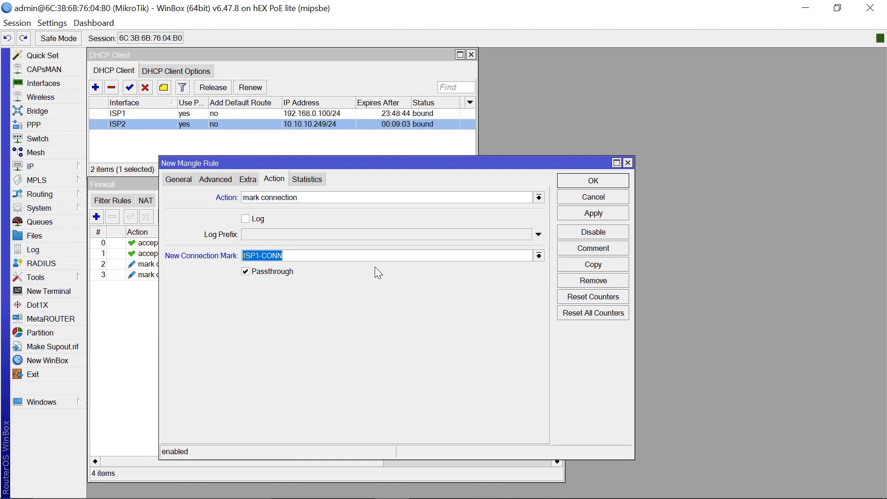
left_click(607, 213)
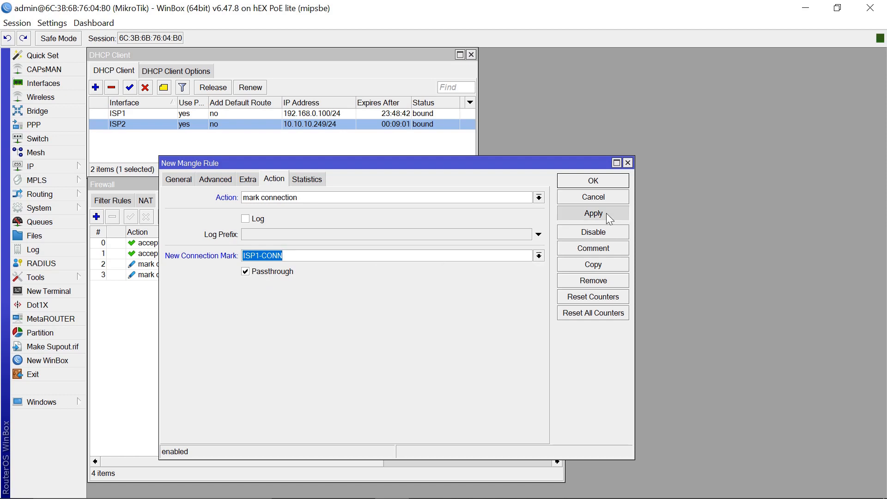
left_click(598, 181)
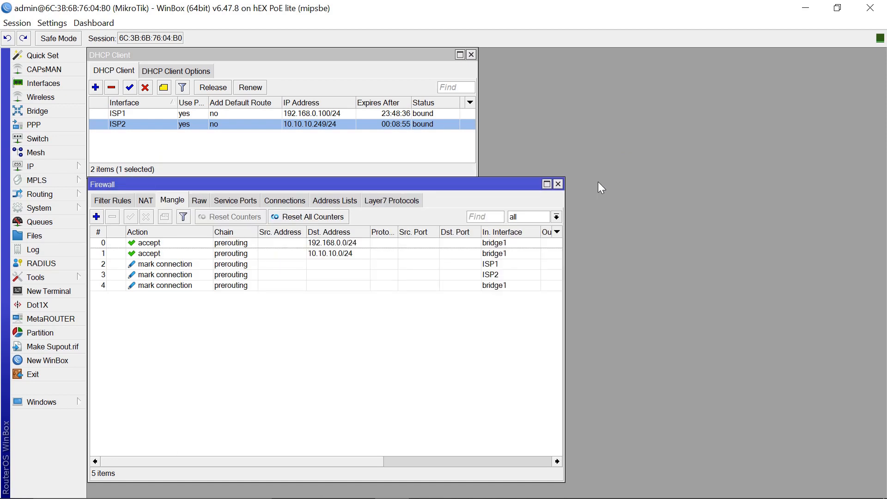
Start a second prerouting mangle rule for LAN traffic with incoming interface bridge1 and connection mark no-mark
left_click(96, 217)
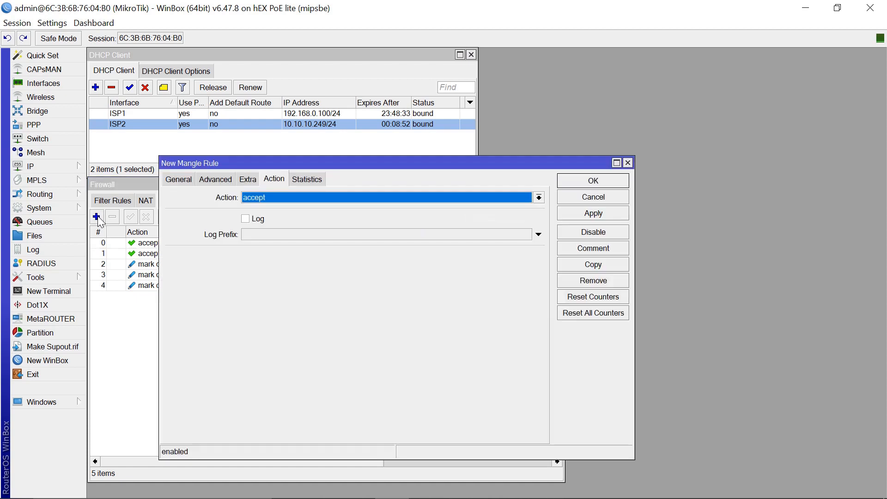
left_click(180, 181)
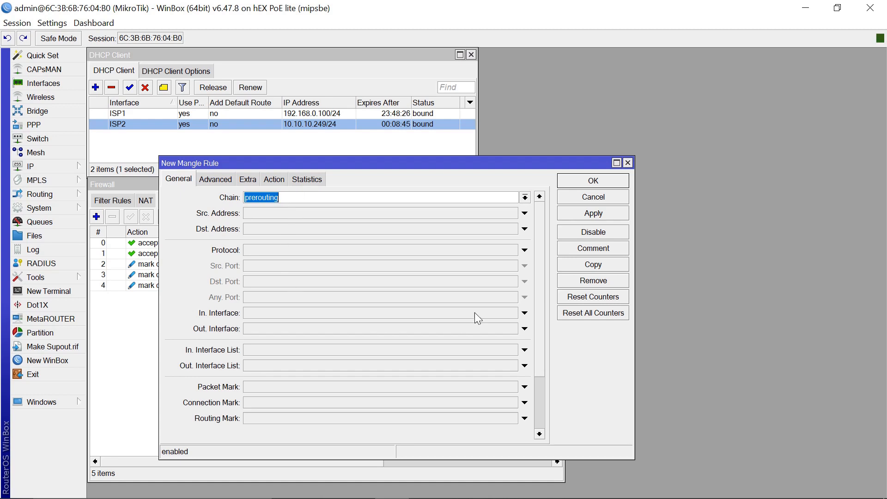
left_click(527, 311)
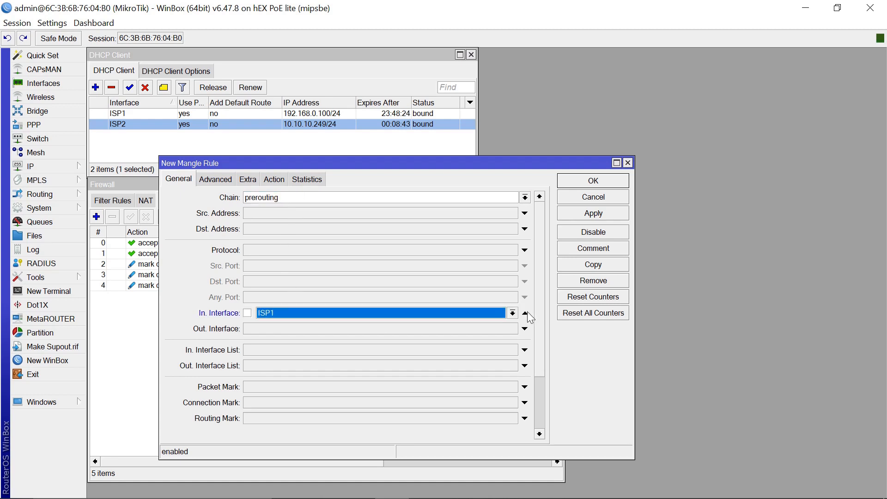
left_click(513, 314)
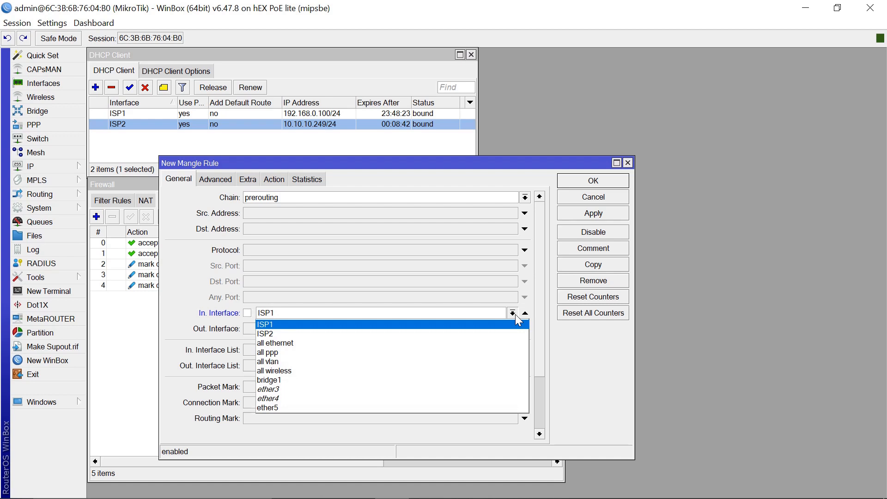
left_click(304, 379)
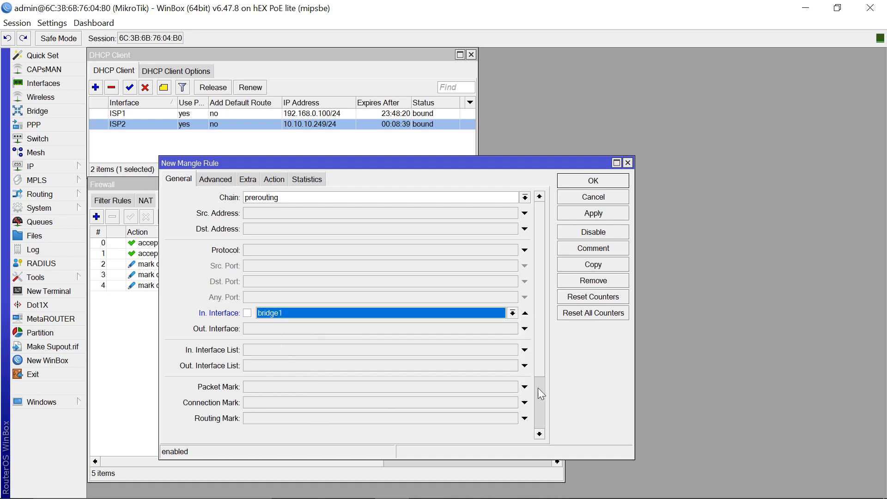
left_click(525, 403)
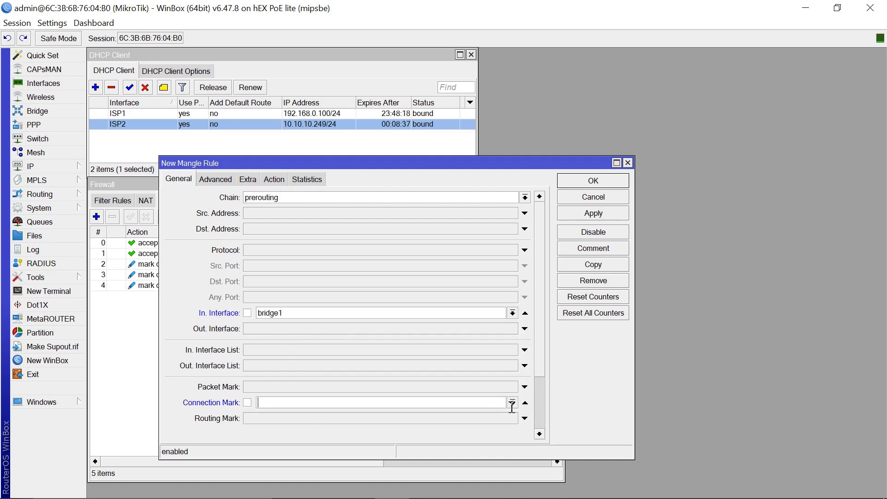
left_click(512, 403)
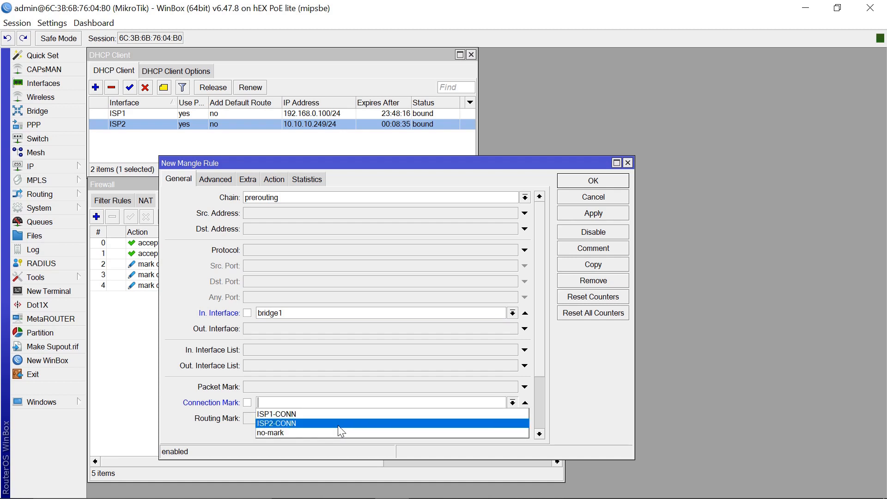
left_click(302, 433)
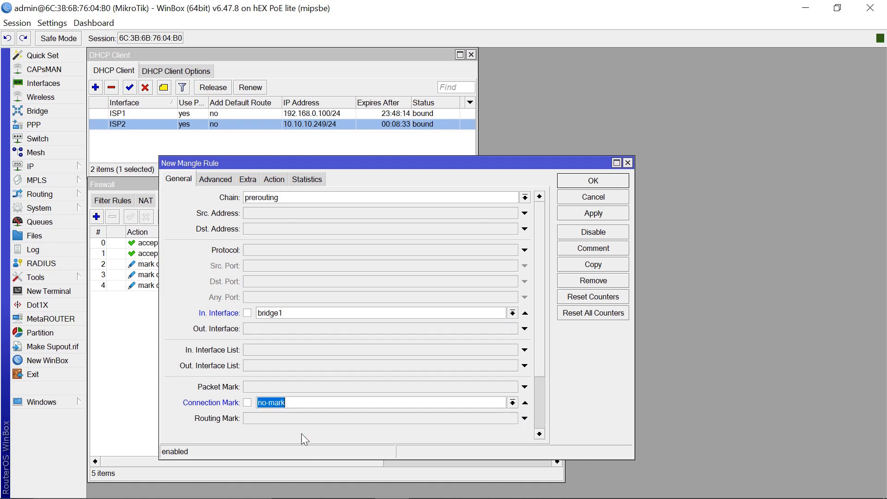
Set the second bridge1 rule's destination address type to local and invert the match
left_click(248, 180)
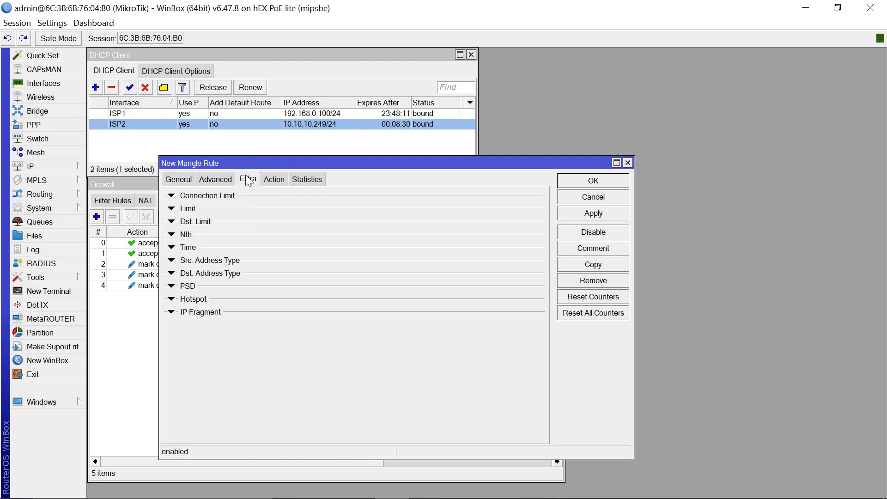
left_click(211, 277)
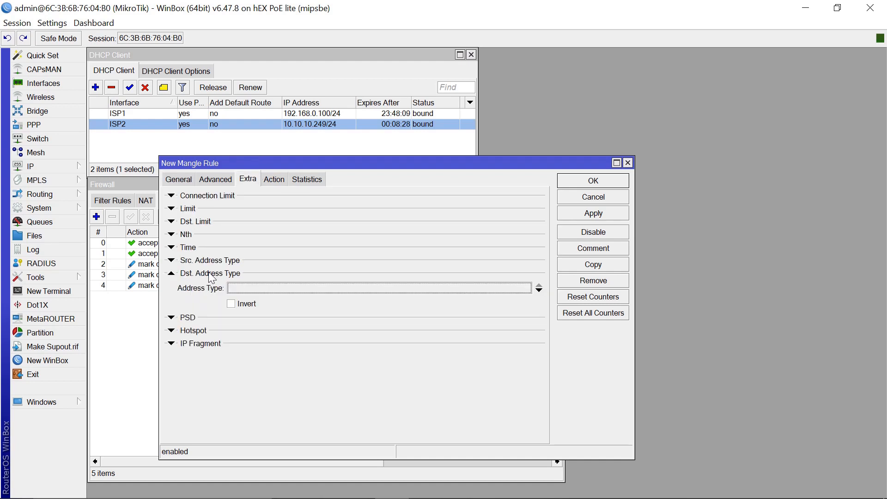
left_click(538, 291)
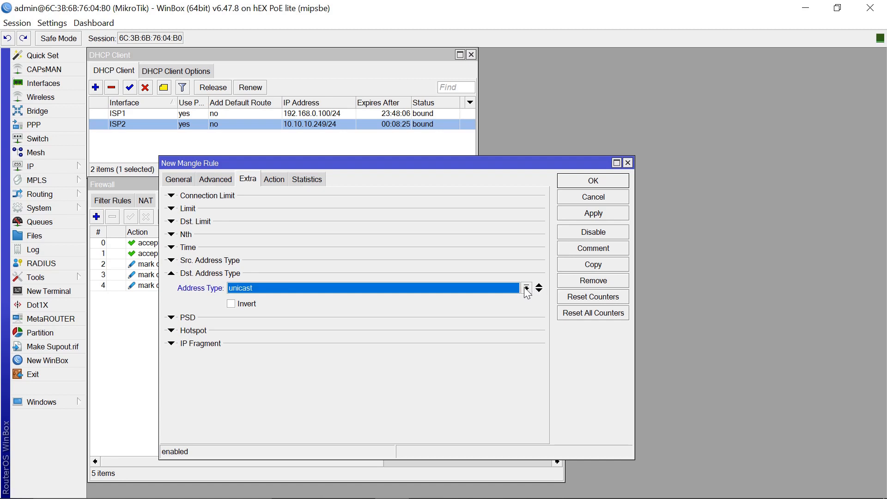
left_click(527, 289)
left_click(298, 308)
left_click(241, 304)
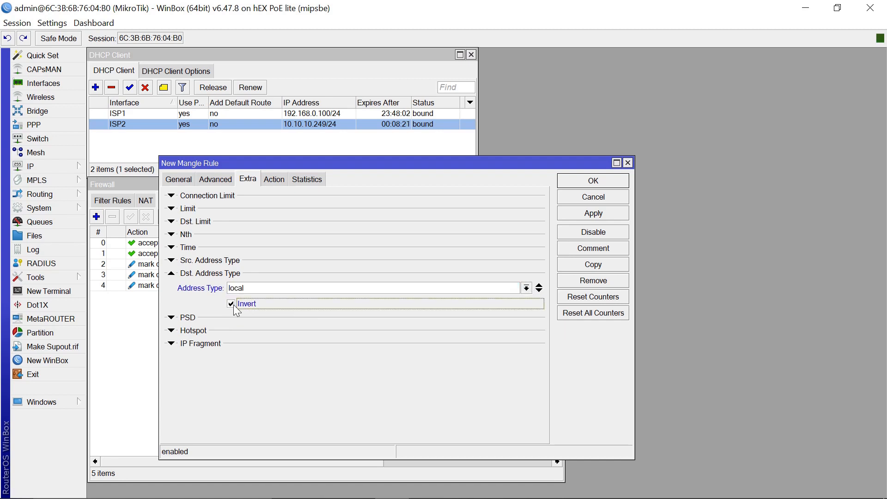
Set the second bridge1 rule's per connection classifier to both addresses with denominator 2 and remainder 1
left_click(213, 180)
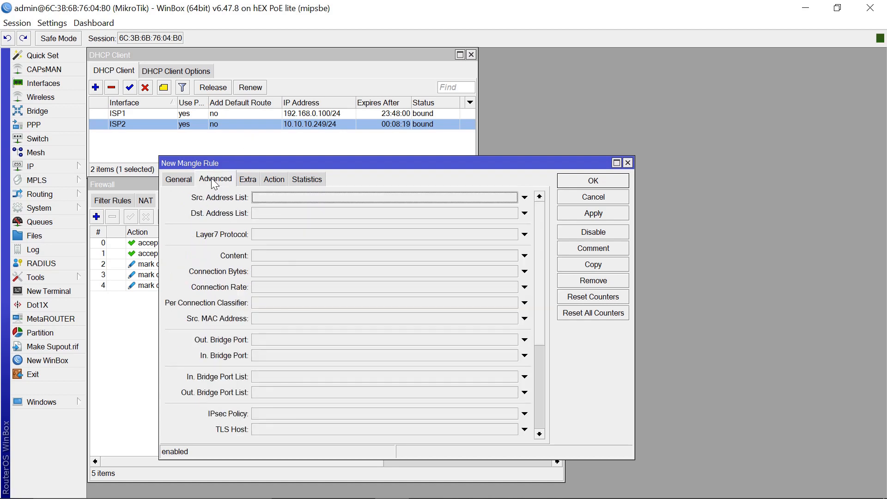
left_click(279, 303)
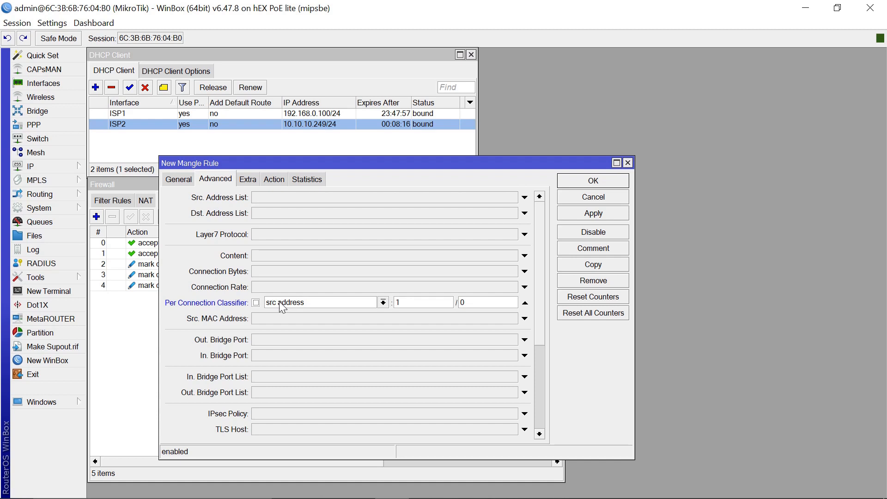
left_click(383, 302)
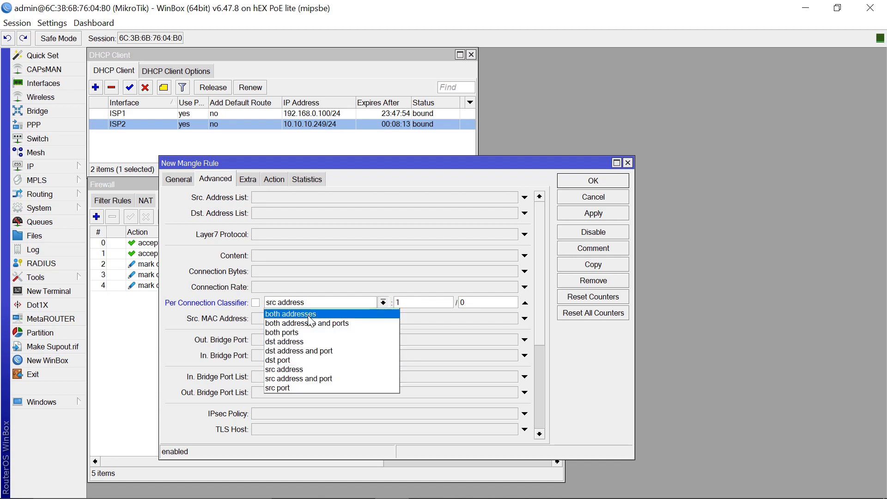
left_click(318, 309)
double_click(424, 302)
type("2")
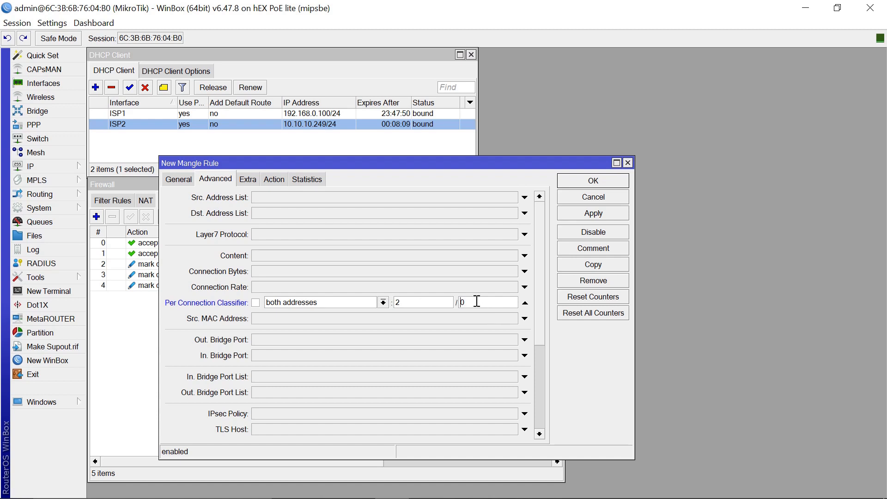
type("1")
Make the rule mark connections with the existing mark ISP2-CONN, keep passthrough enabled, and save it
left_click(274, 181)
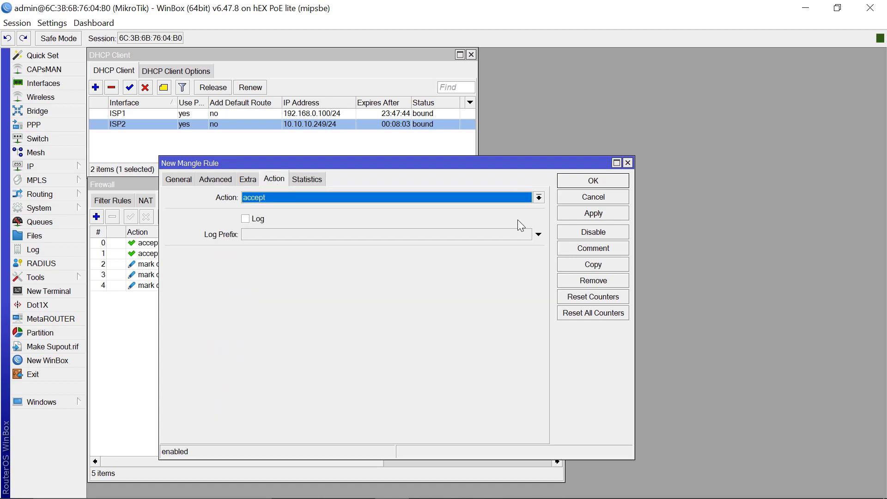
left_click(539, 198)
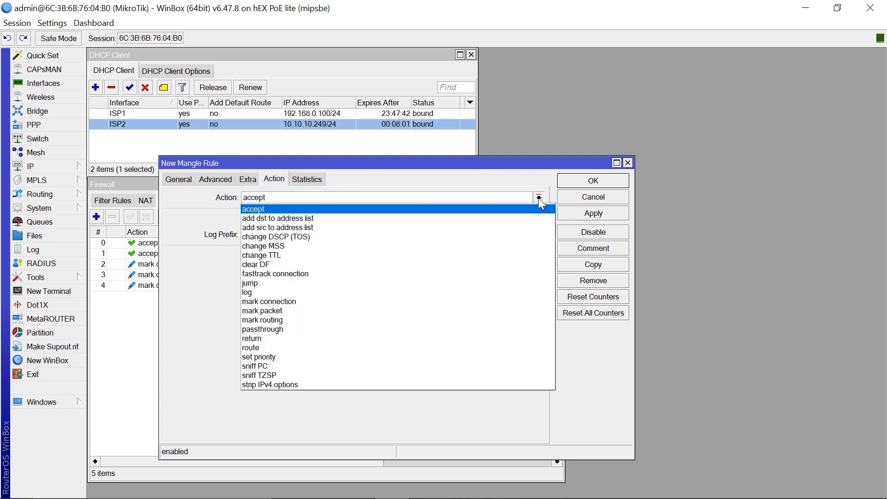
left_click(314, 303)
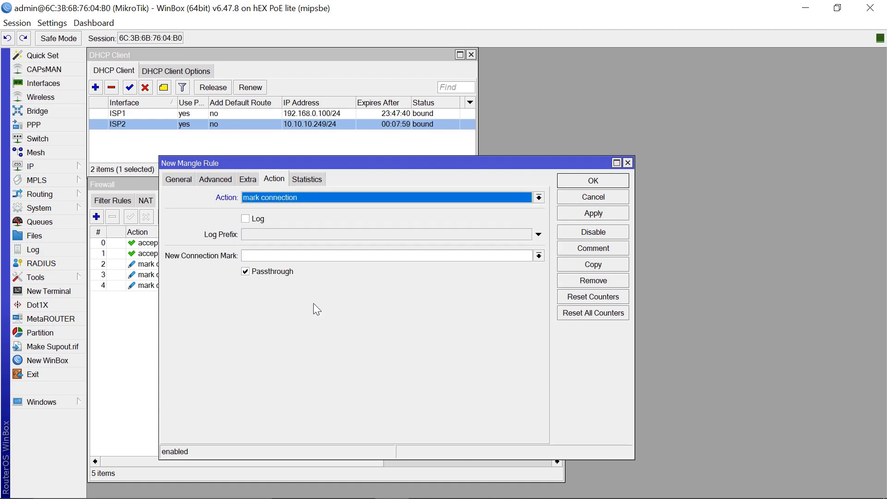
left_click(539, 256)
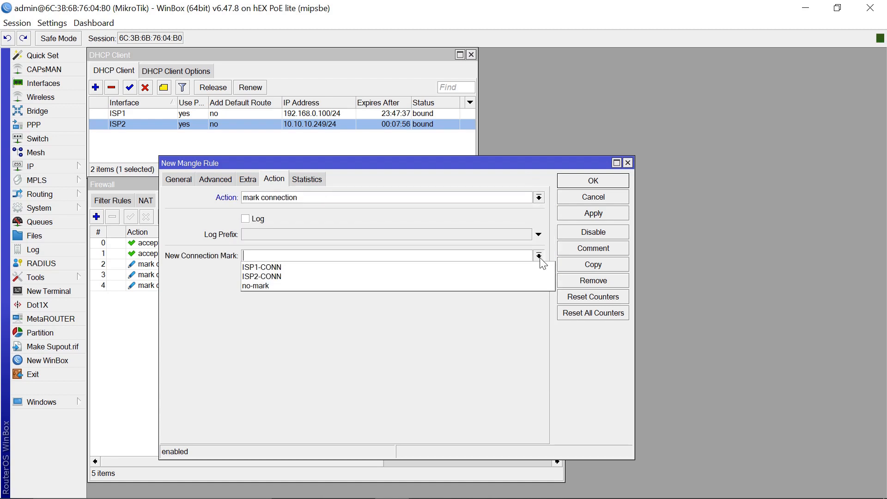
left_click(326, 277)
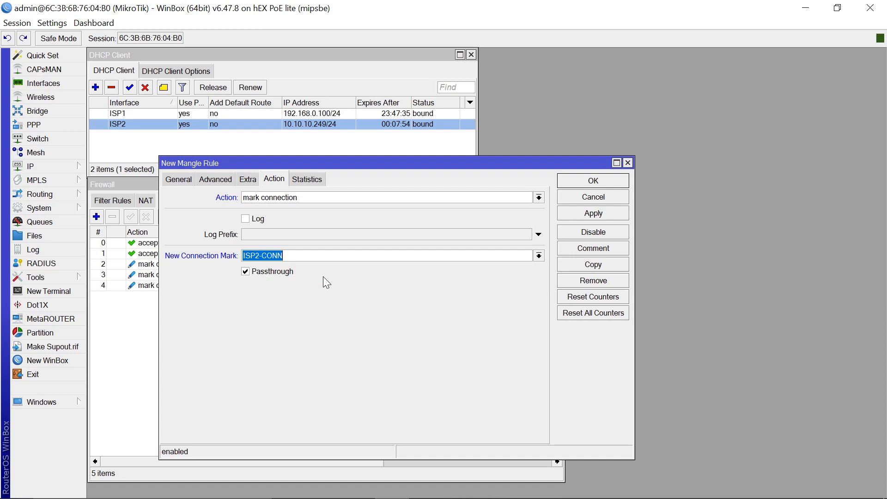
left_click(603, 212)
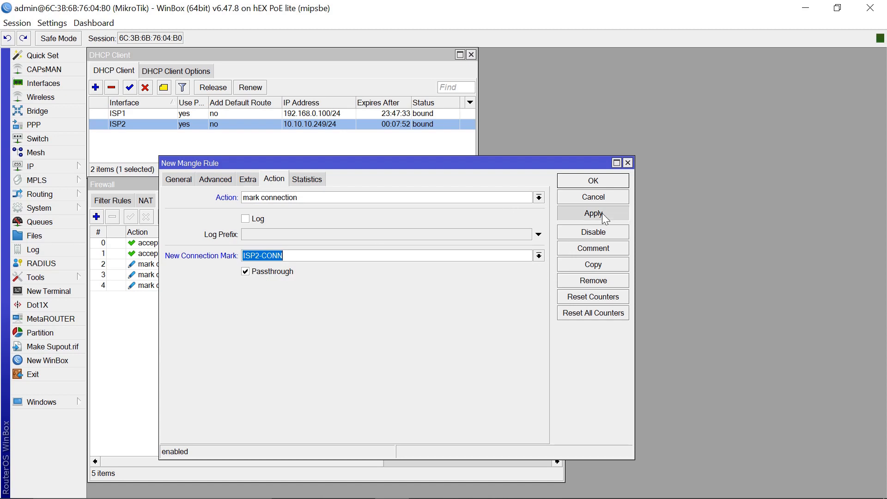
left_click(598, 180)
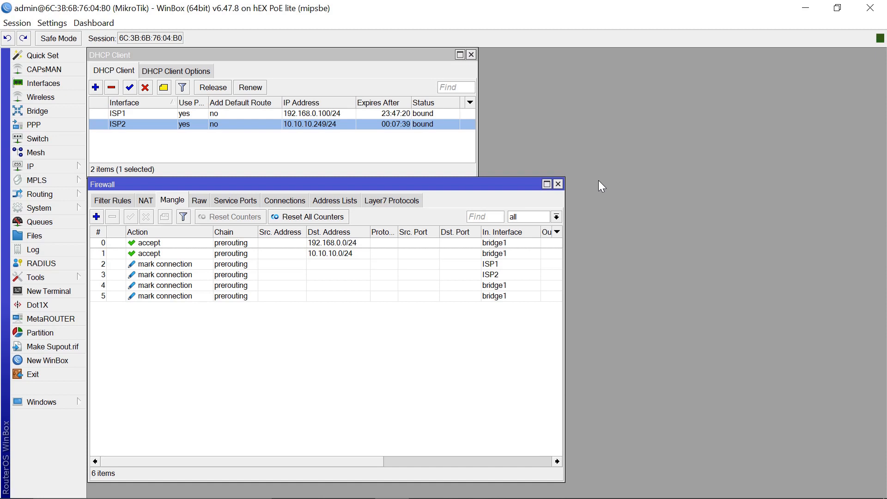
Start a new prerouting mangle rule matching connection mark ISP1-CONN and incoming interface bridge1
left_click(96, 217)
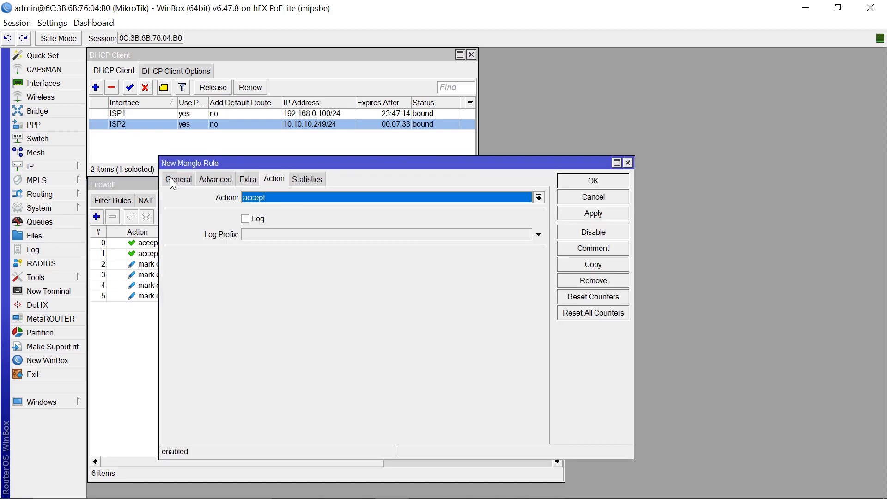
left_click(170, 179)
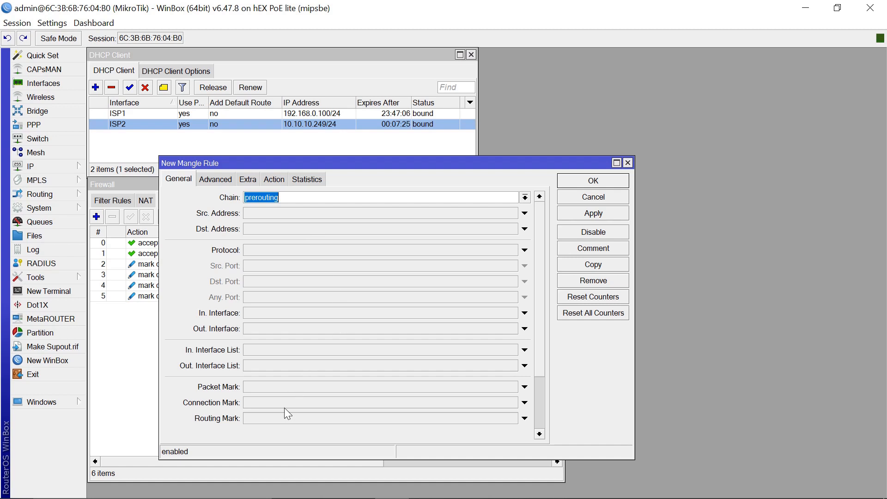
left_click(525, 403)
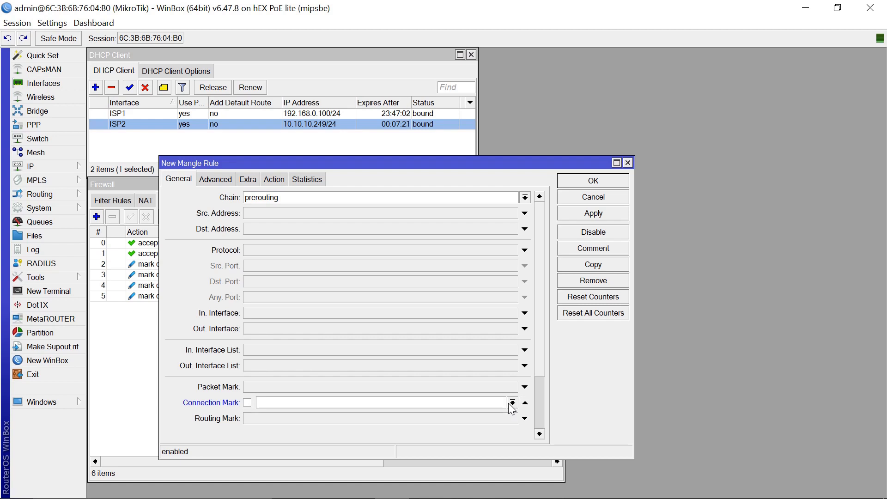
left_click(513, 403)
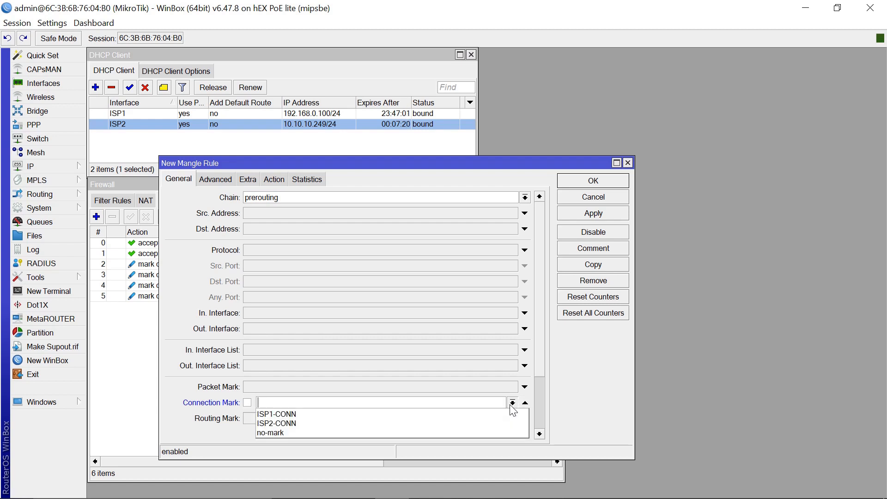
left_click(366, 414)
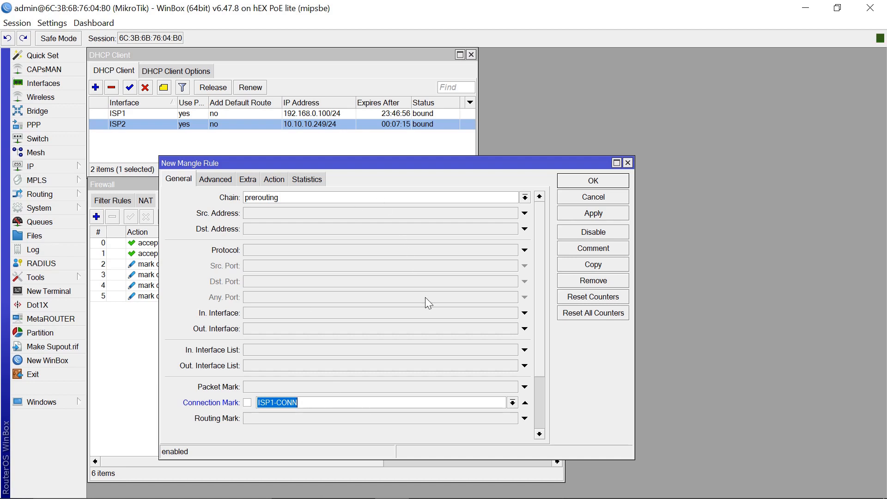
left_click(525, 313)
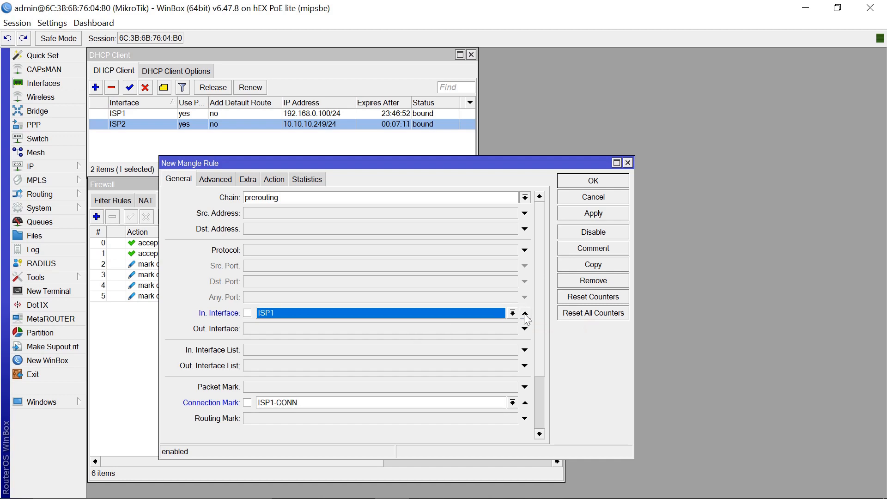
left_click(513, 315)
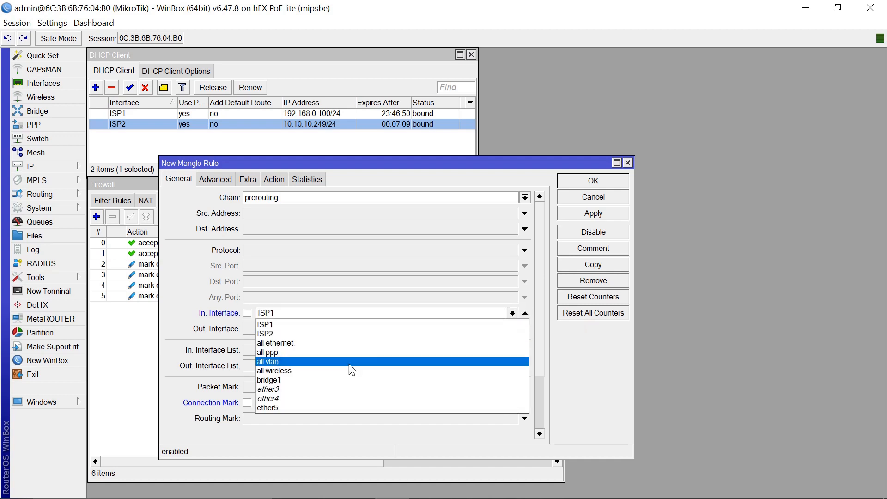
left_click(318, 381)
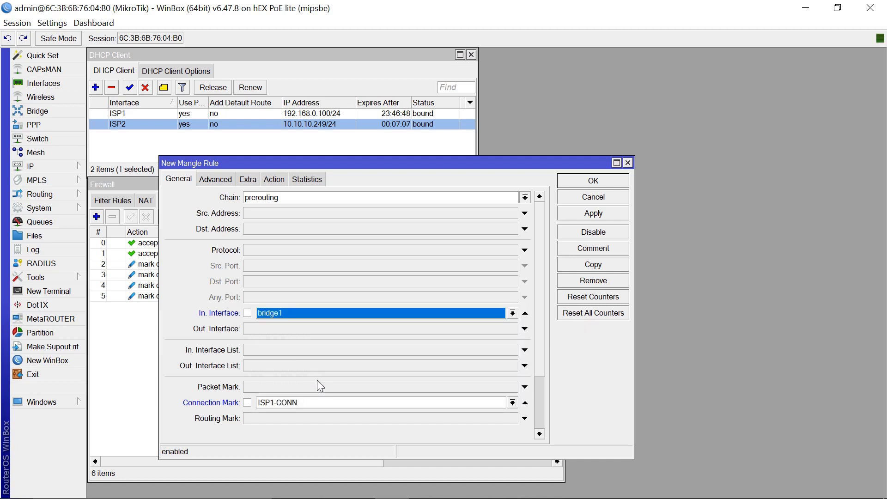
Make the ISP1-CONN rule mark routing with the new routing mark TO-ISP1, keep passthrough enabled, and save it
left_click(273, 179)
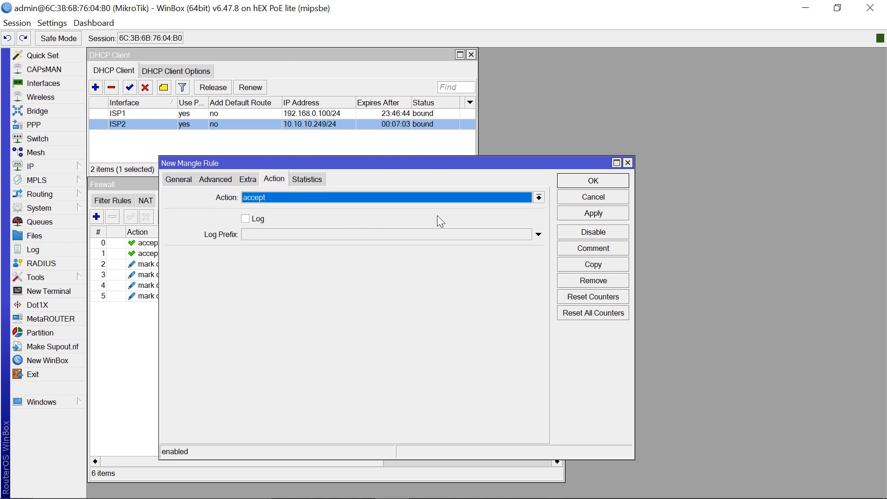
left_click(542, 196)
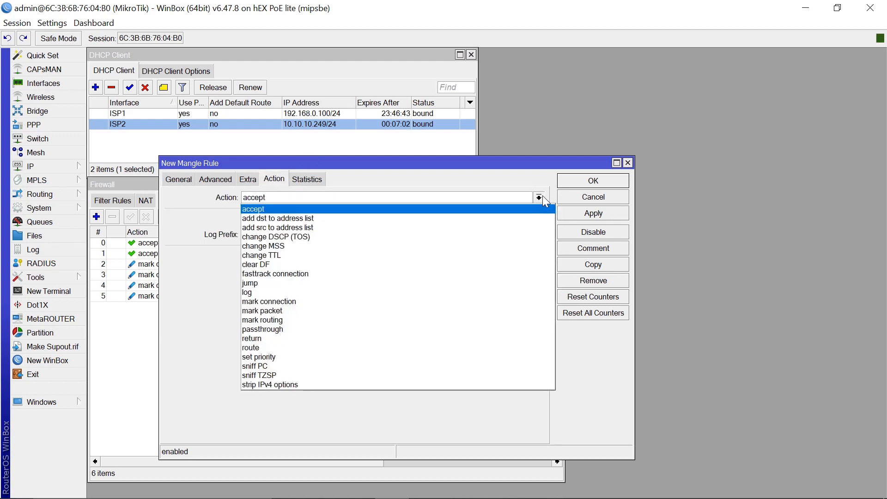
left_click(340, 320)
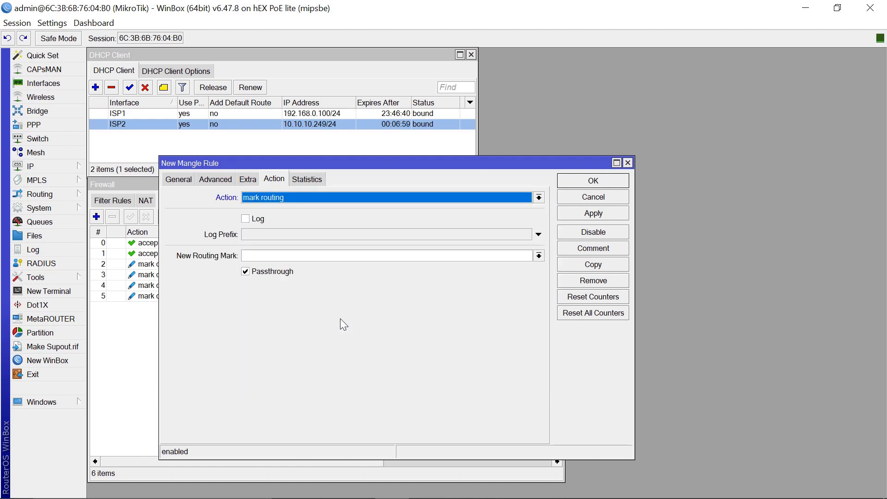
left_click(261, 256)
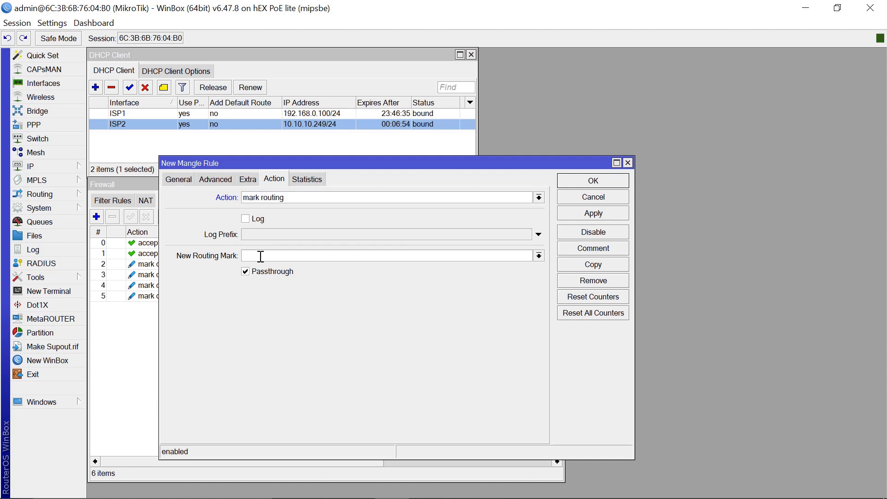
type("T0")
key("BackSpace")
type("O-ISP1")
left_click(601, 213)
left_click(592, 183)
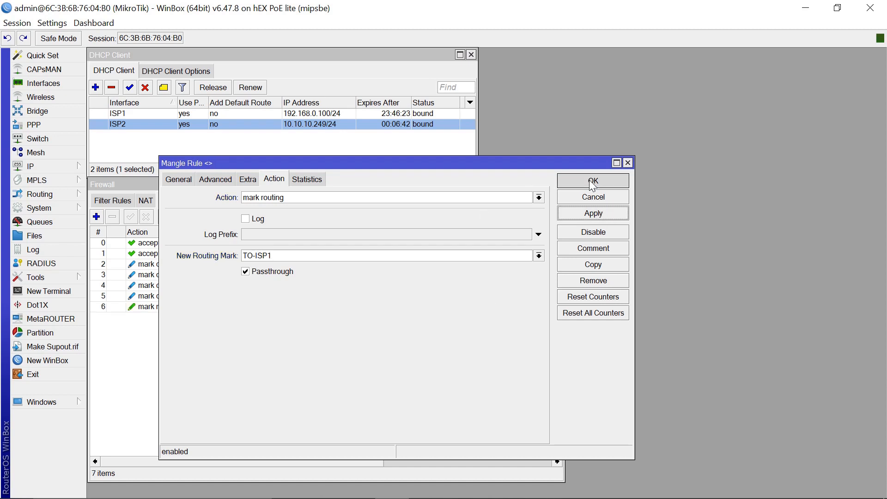
Start a new prerouting mangle rule matching incoming interface bridge1 and connection mark ISP2-CONN
left_click(96, 217)
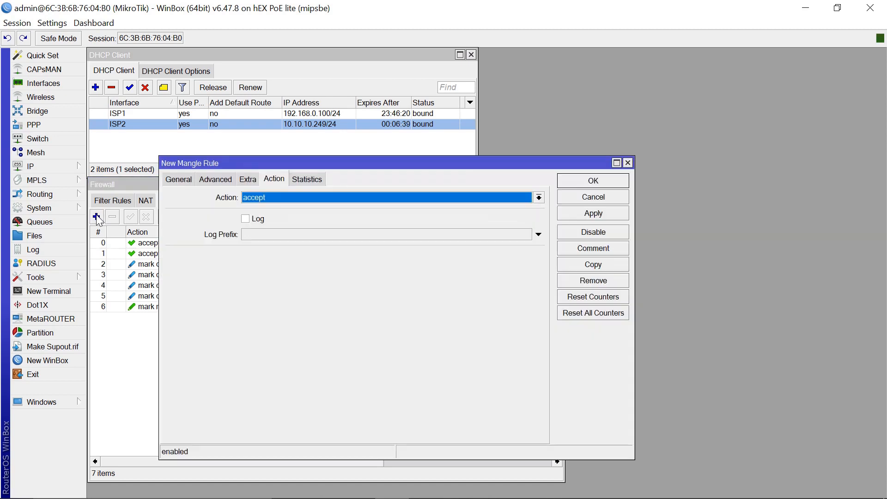
left_click(167, 181)
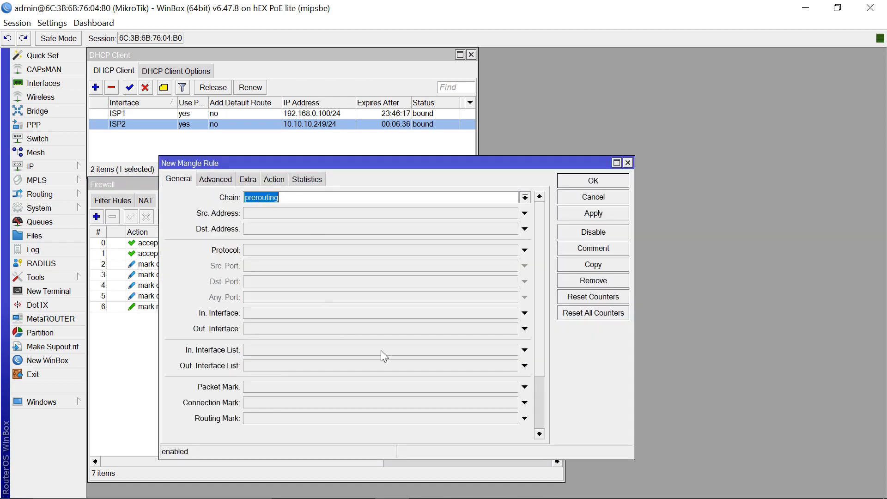
left_click(525, 314)
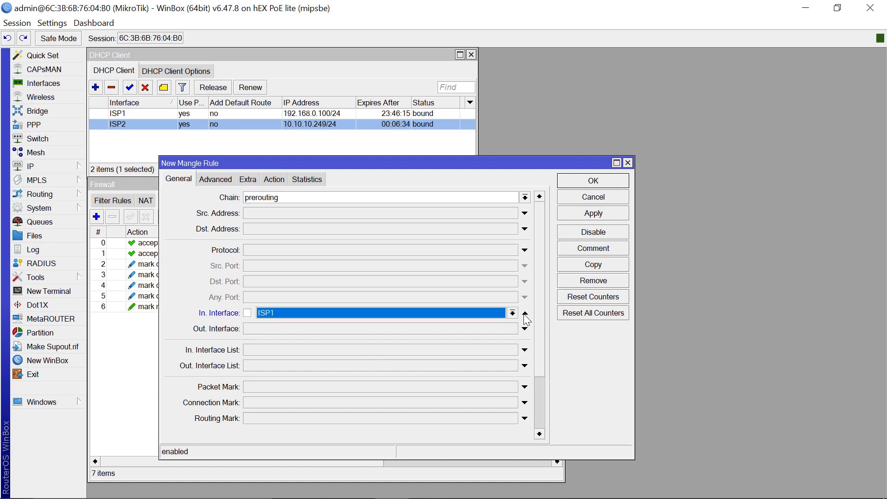
left_click(513, 313)
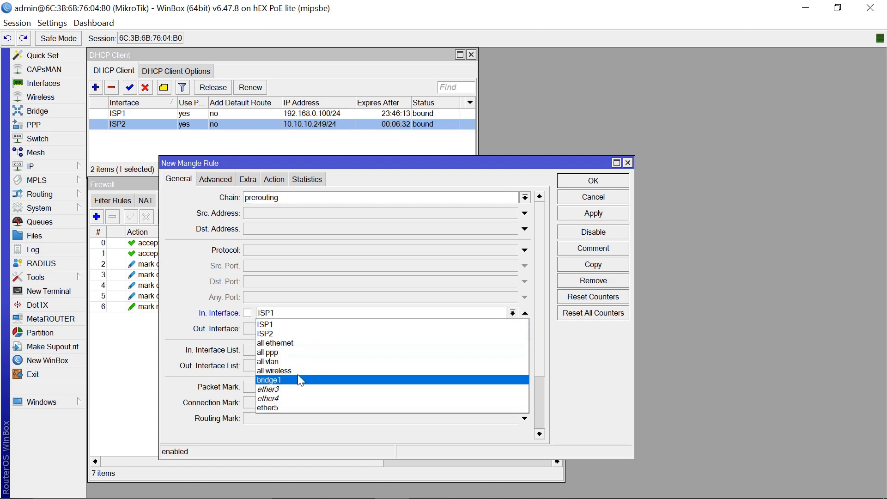
left_click(279, 380)
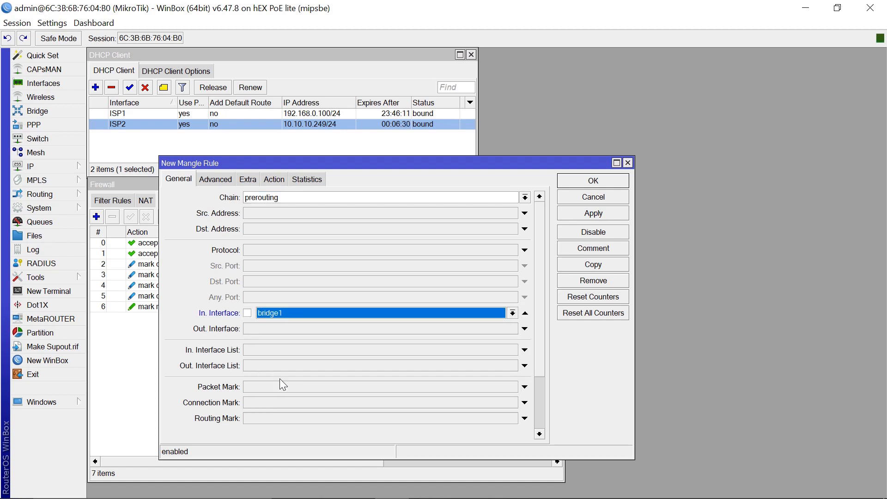
left_click(525, 403)
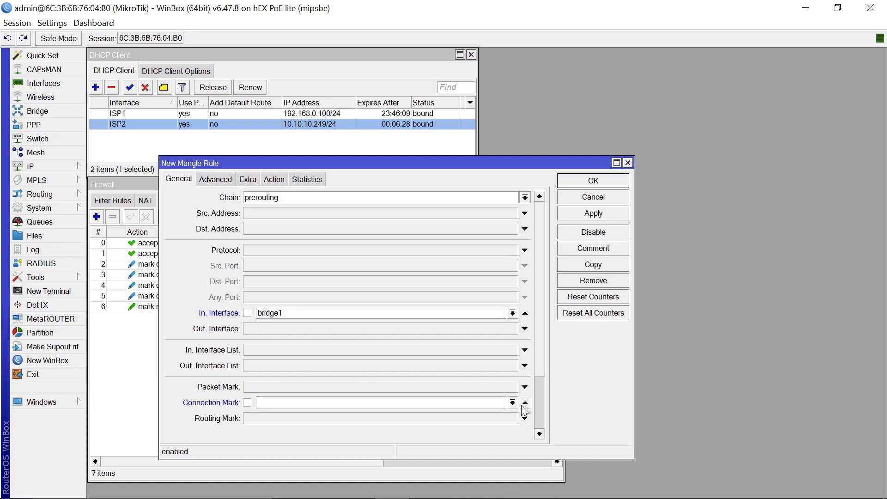
left_click(512, 403)
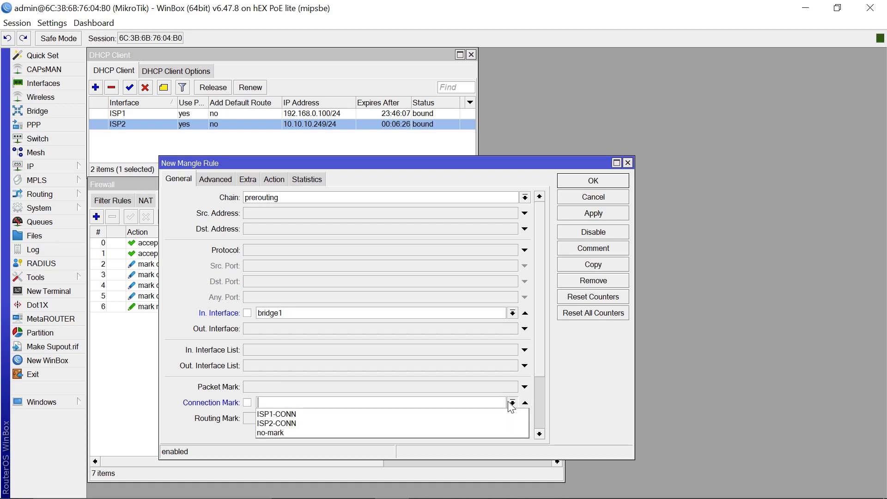
left_click(322, 425)
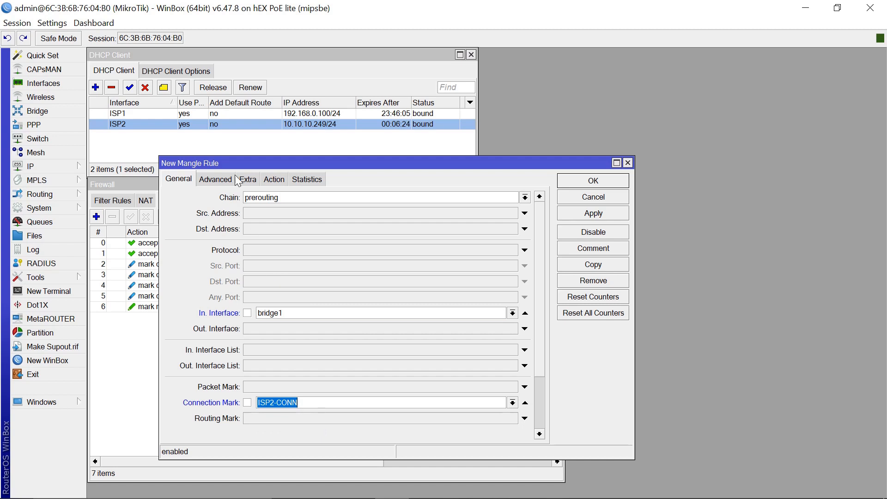
Make the ISP2-CONN rule mark routing with the new routing mark TO-ISP2, keep passthrough enabled, and save it
left_click(276, 178)
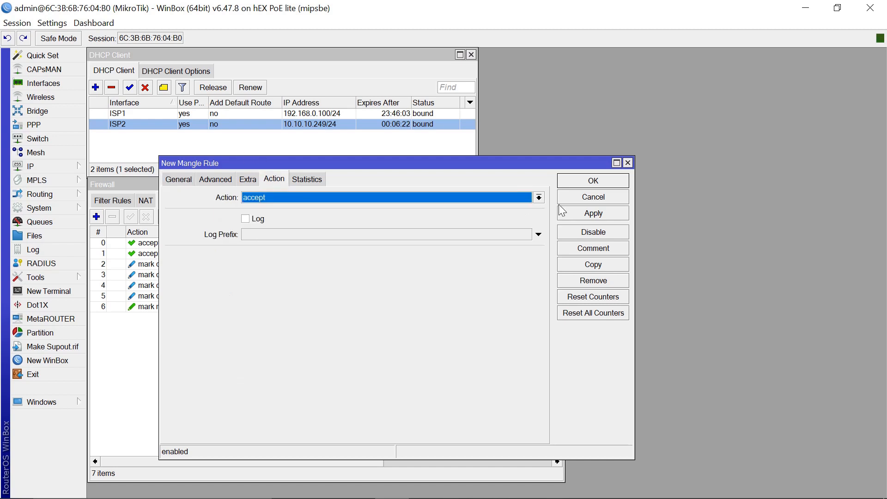
left_click(536, 199)
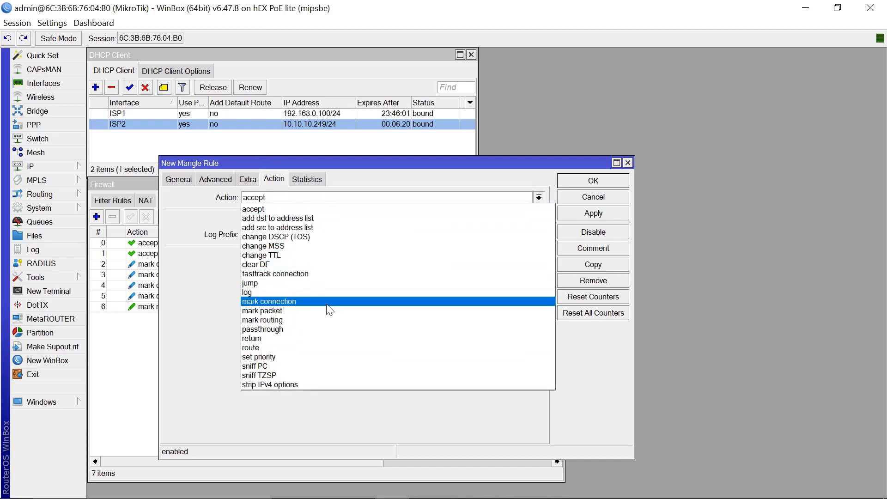
left_click(322, 320)
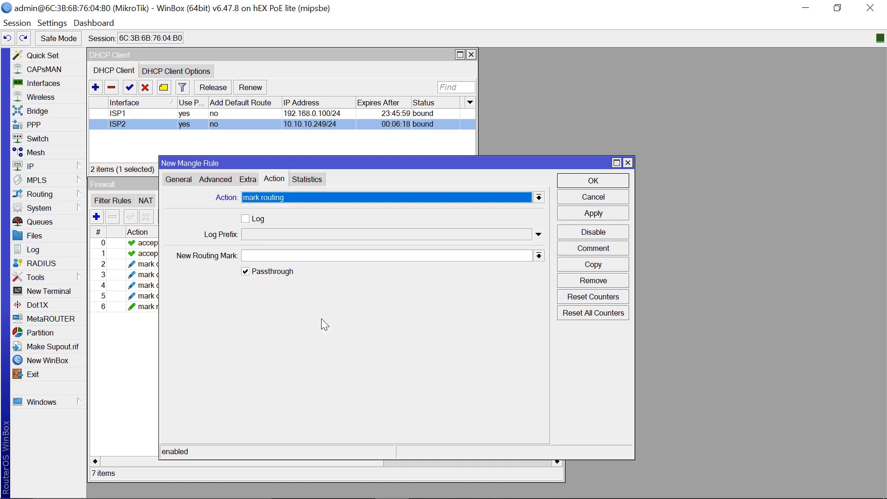
left_click(281, 259)
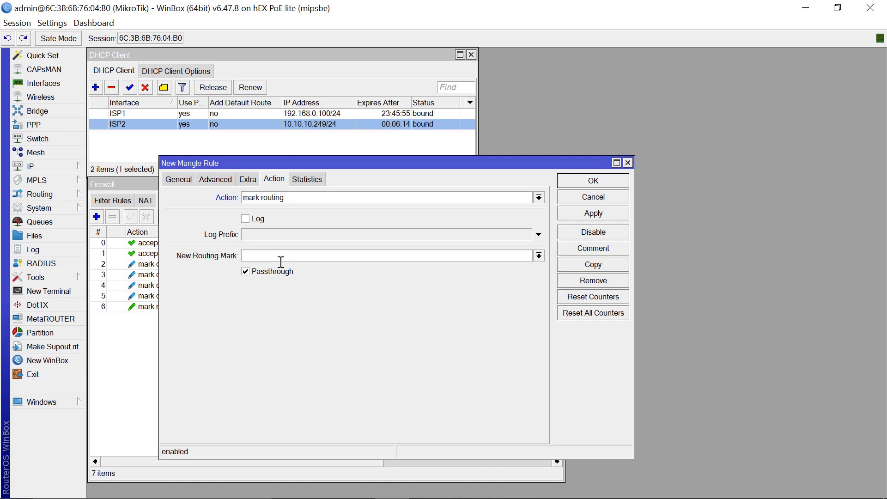
type("TO-ISP2")
left_click(584, 213)
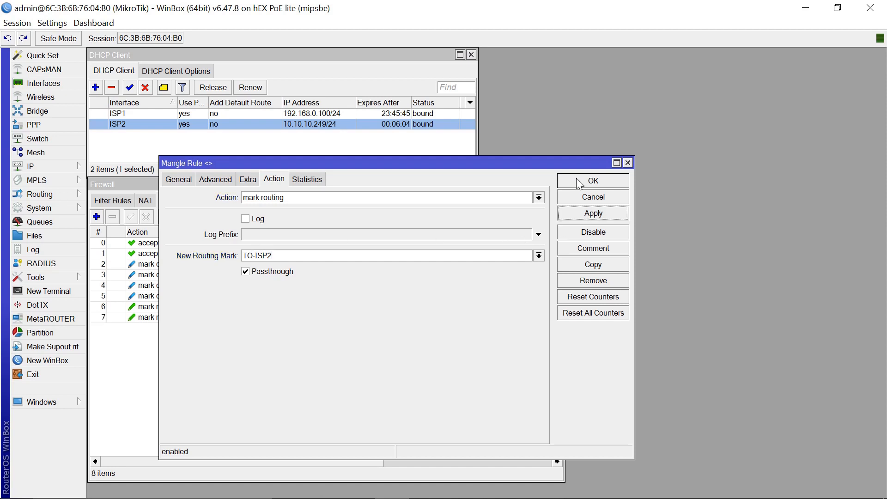
left_click(580, 181)
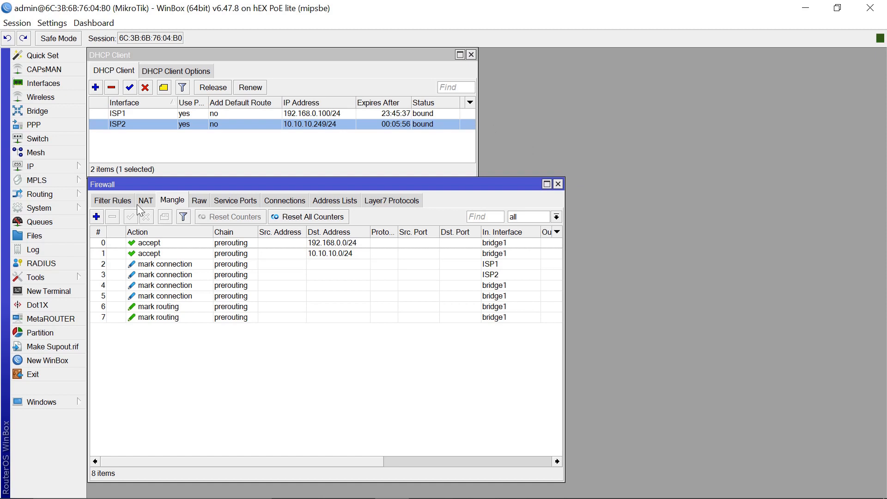
Start a new mangle rule in the output chain matching connection mark ISP1-CONN
left_click(96, 217)
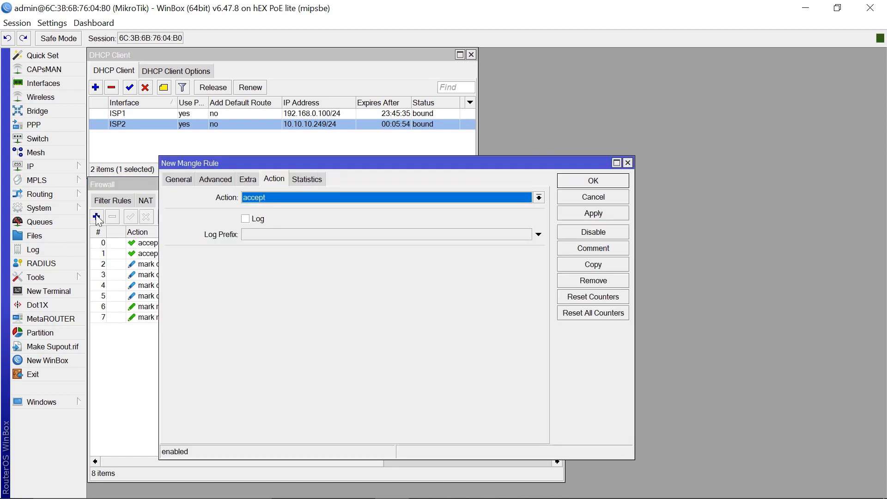
left_click(180, 179)
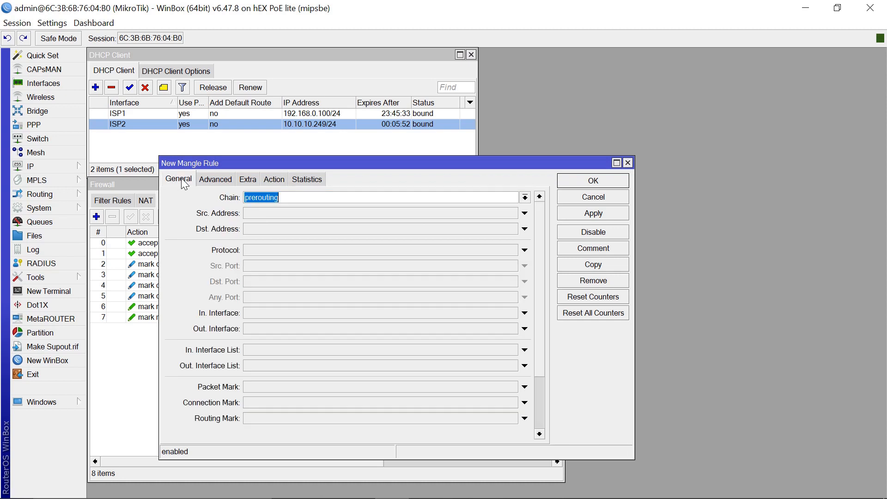
left_click(525, 198)
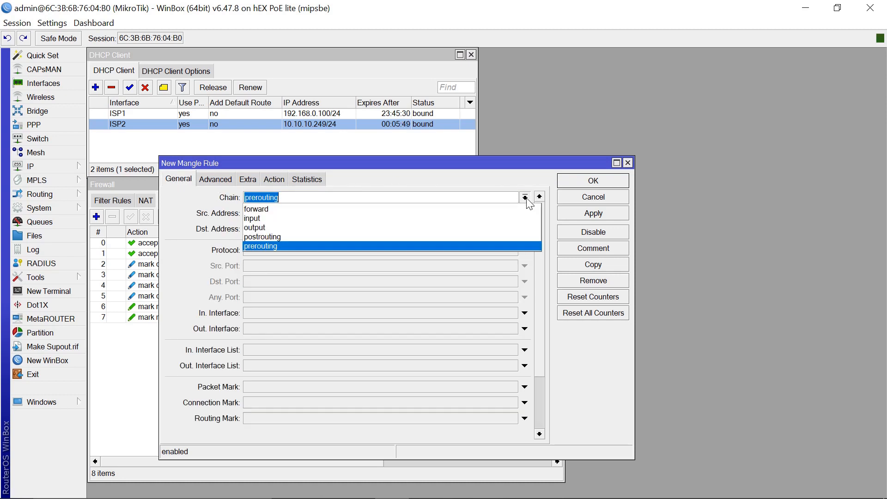
left_click(344, 227)
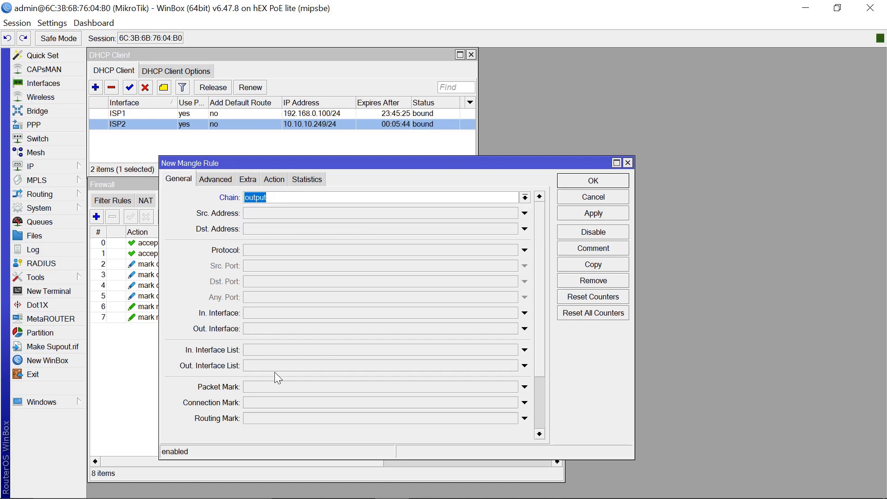
left_click(524, 403)
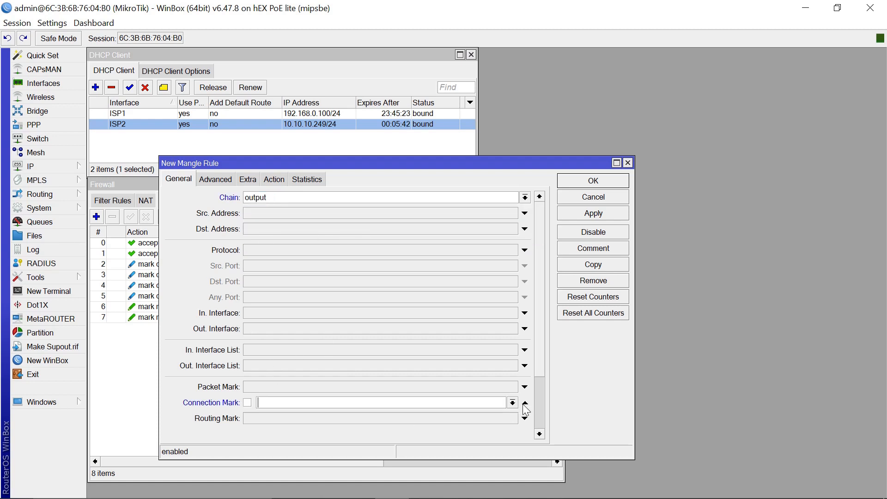
left_click(513, 403)
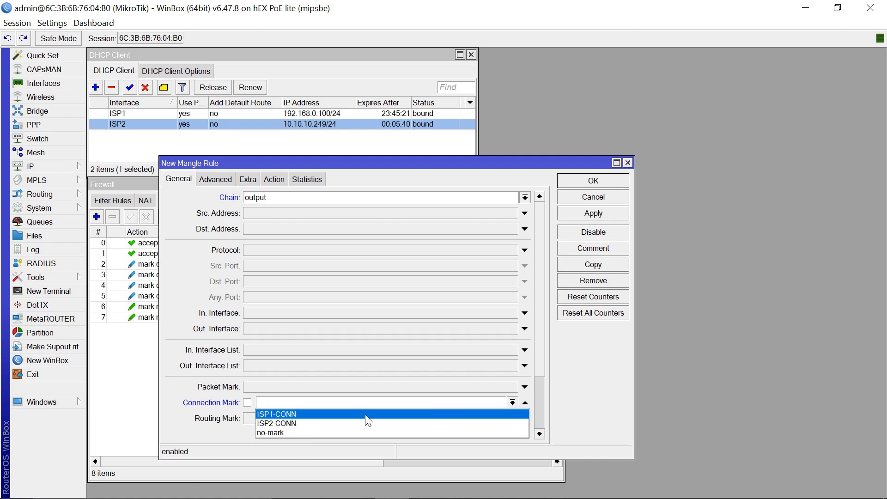
left_click(366, 414)
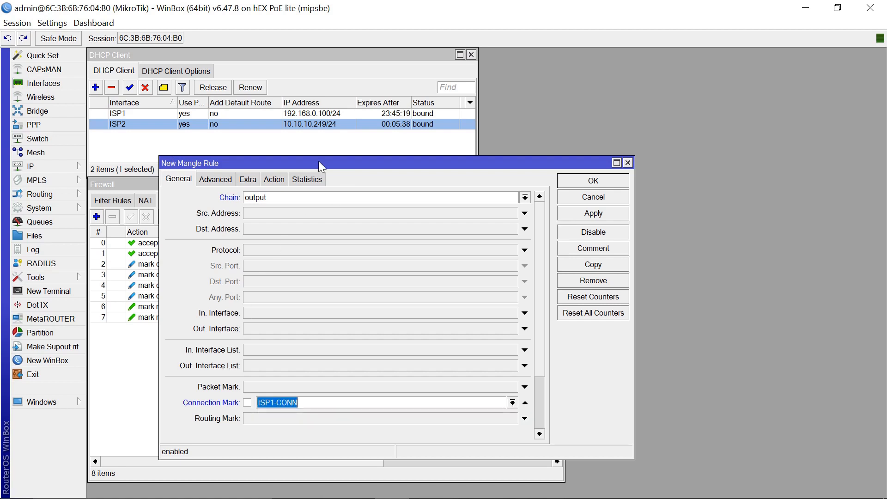
Make the output rule mark routing with the existing mark TO-ISP1, keep passthrough enabled, and save it
left_click(275, 179)
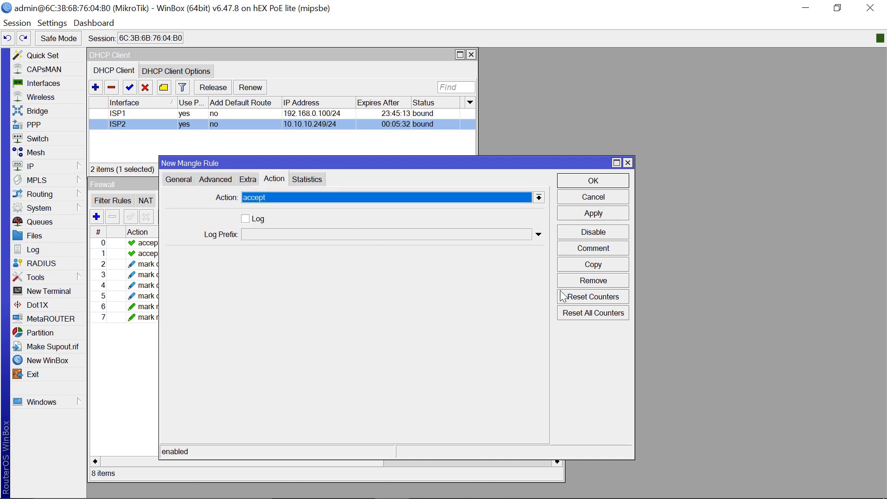
left_click(539, 197)
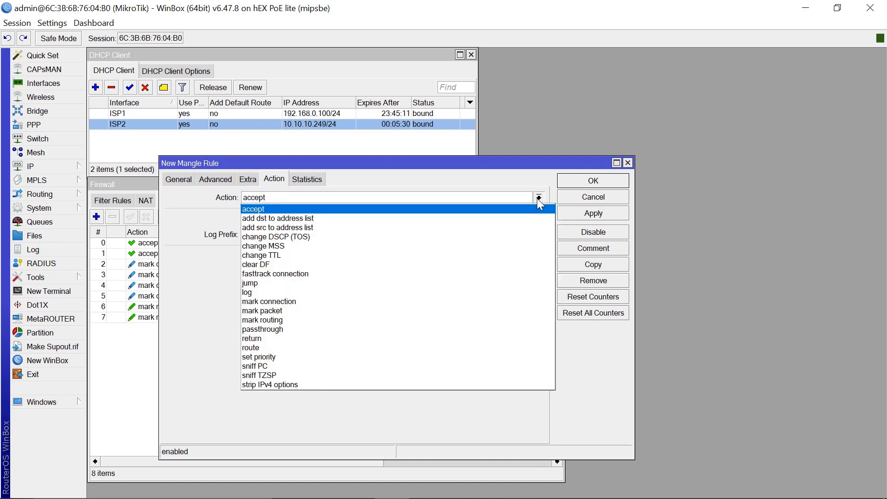
left_click(288, 320)
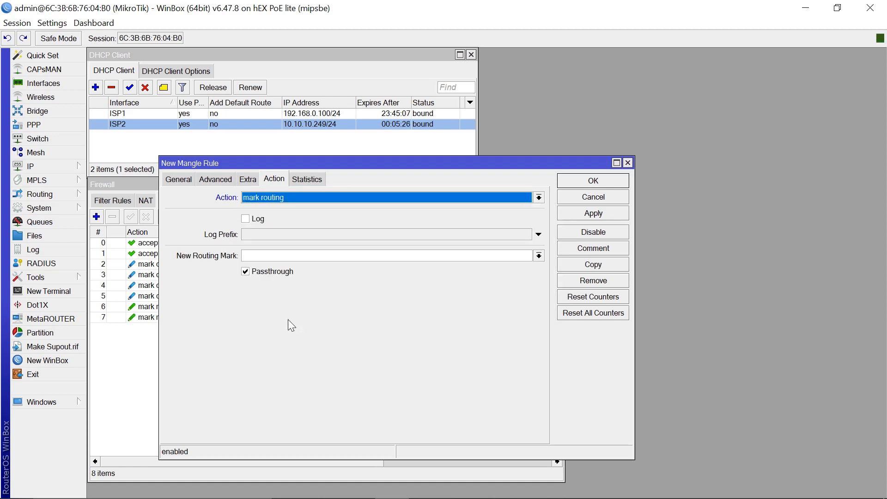
left_click(270, 257)
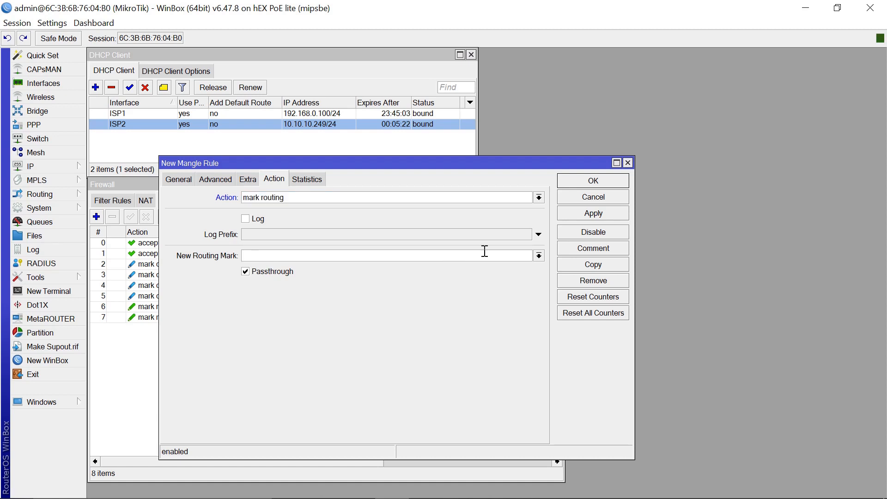
left_click(538, 256)
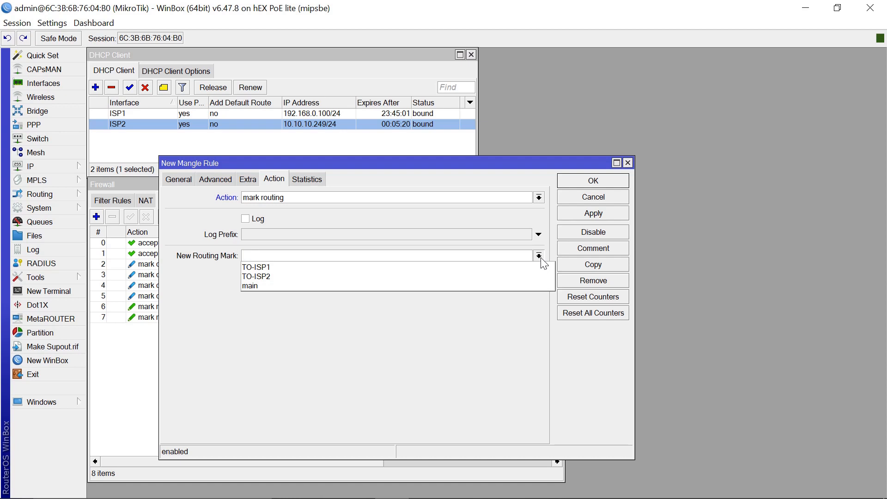
left_click(335, 268)
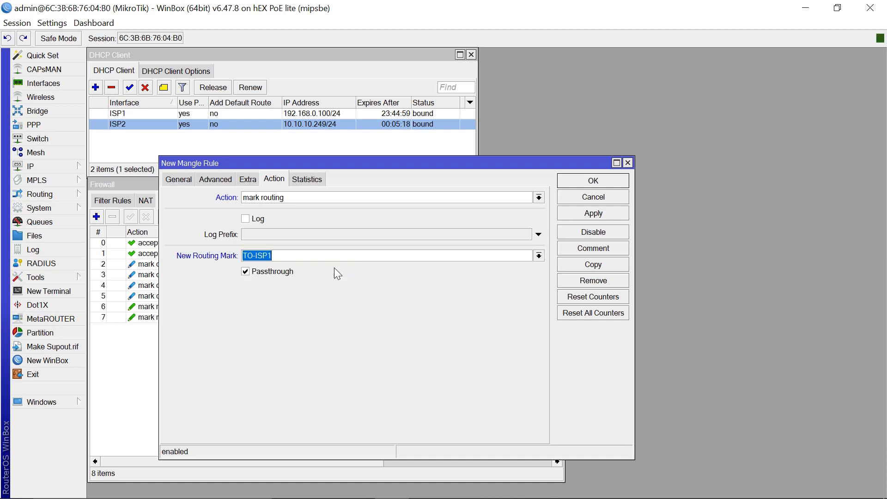
left_click(593, 215)
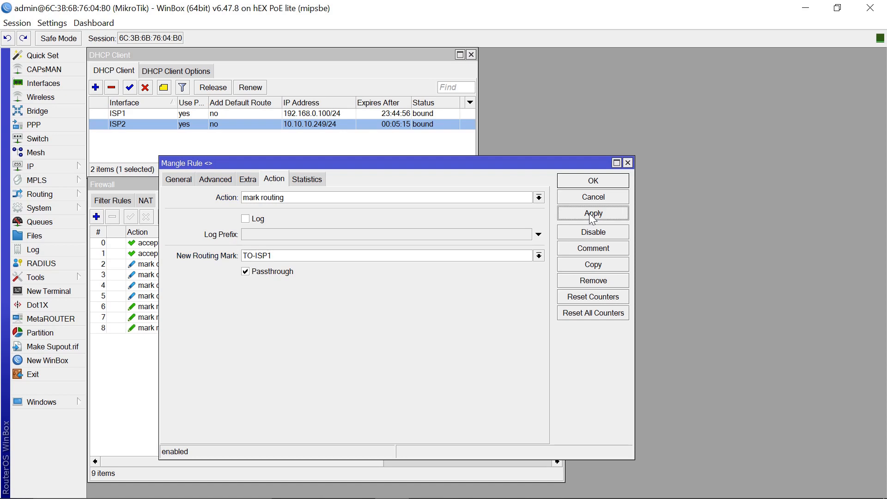
left_click(595, 182)
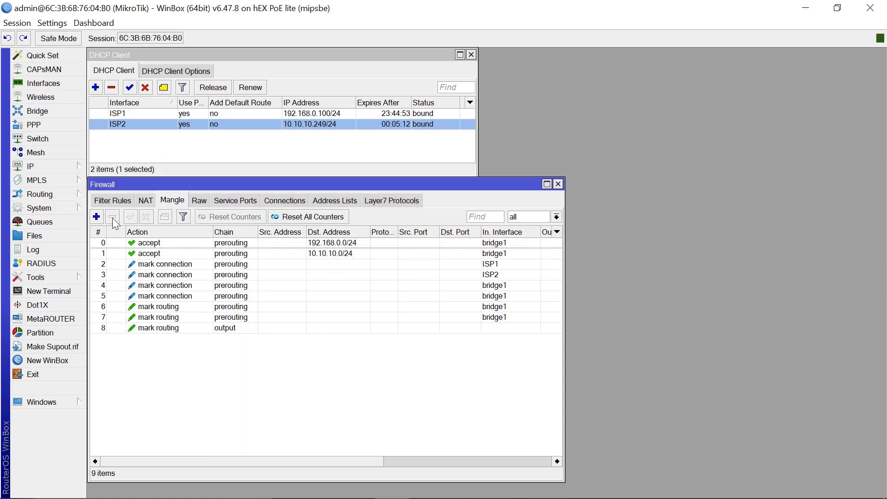
Start another output-chain mangle rule matching connection mark ISP2-CONN
left_click(96, 217)
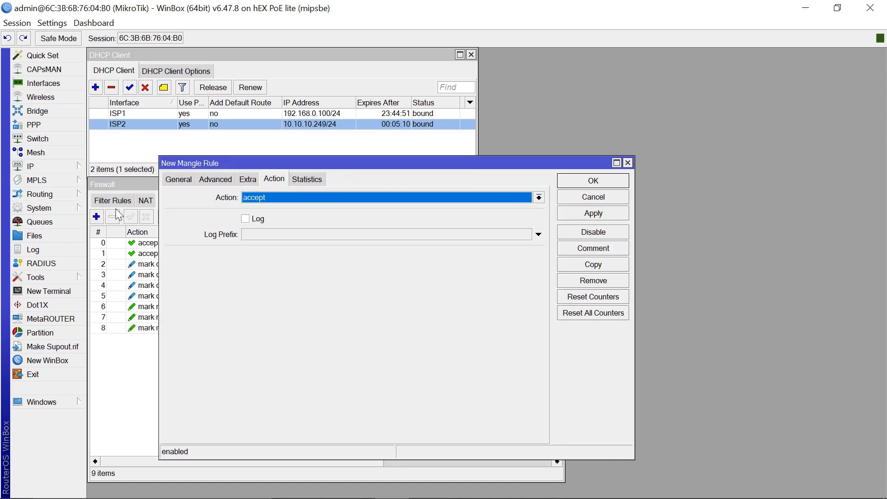
left_click(178, 179)
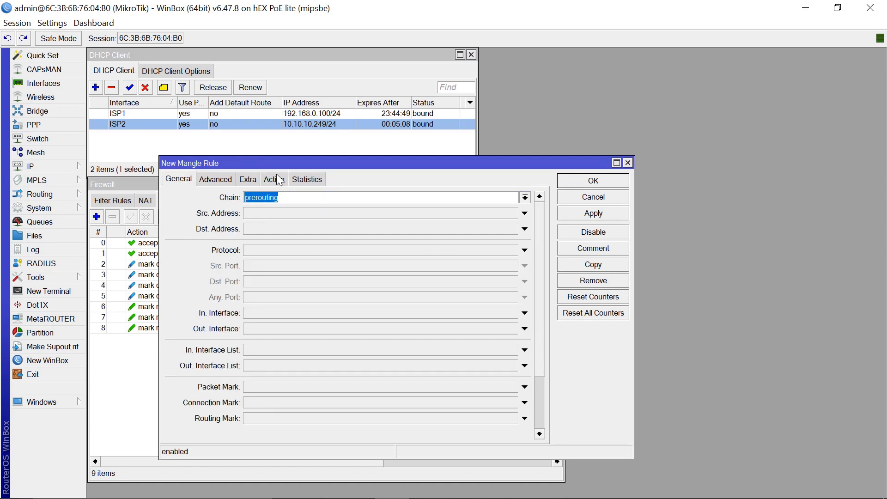
left_click(526, 198)
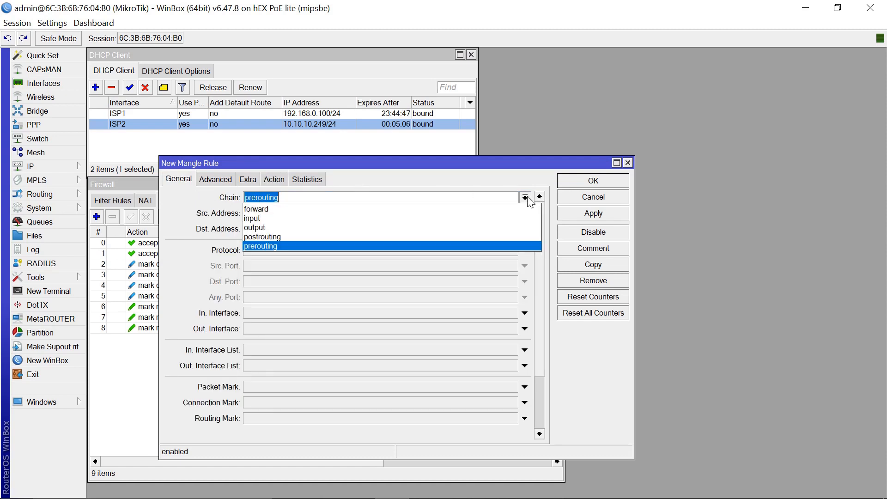
left_click(333, 227)
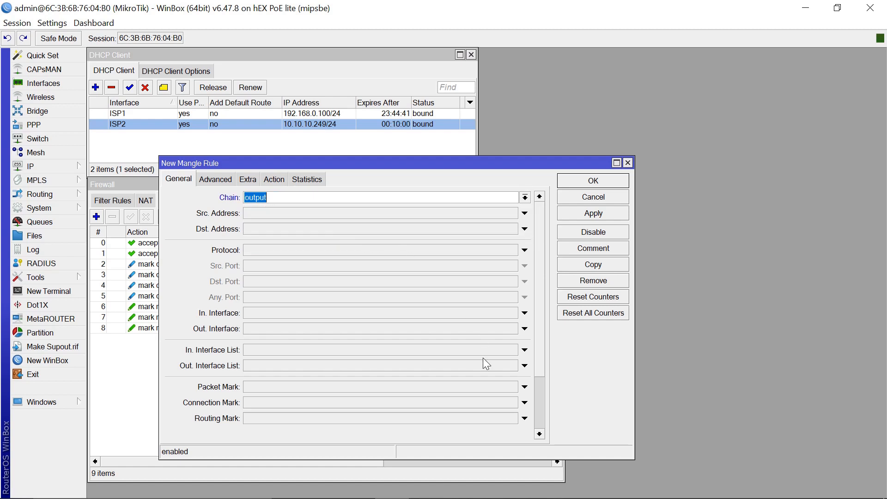
left_click(524, 403)
left_click(513, 403)
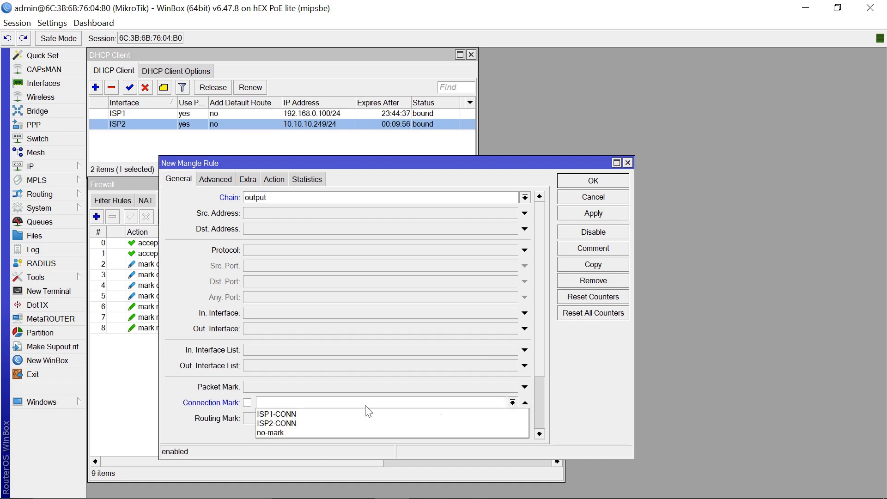
left_click(295, 423)
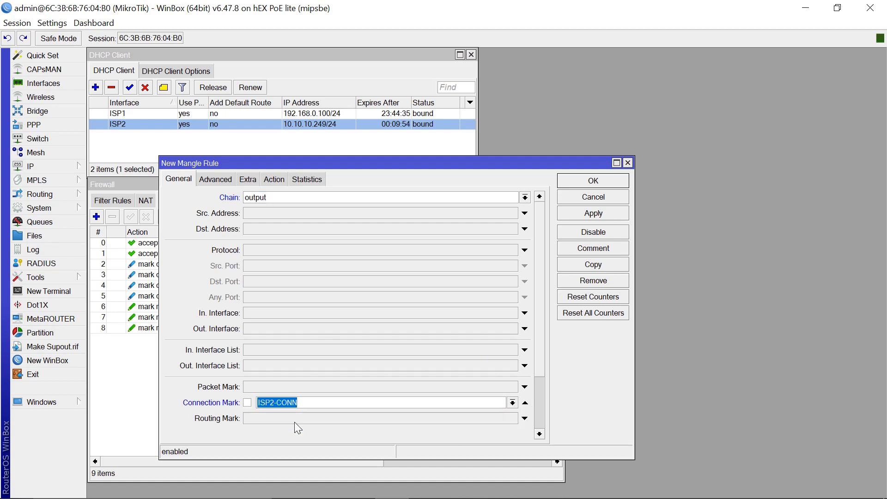
Make the output rule for ISP2-CONN mark routing with the existing mark TO-ISP2, keep passthrough enabled, save it, and close the firewall window
left_click(274, 179)
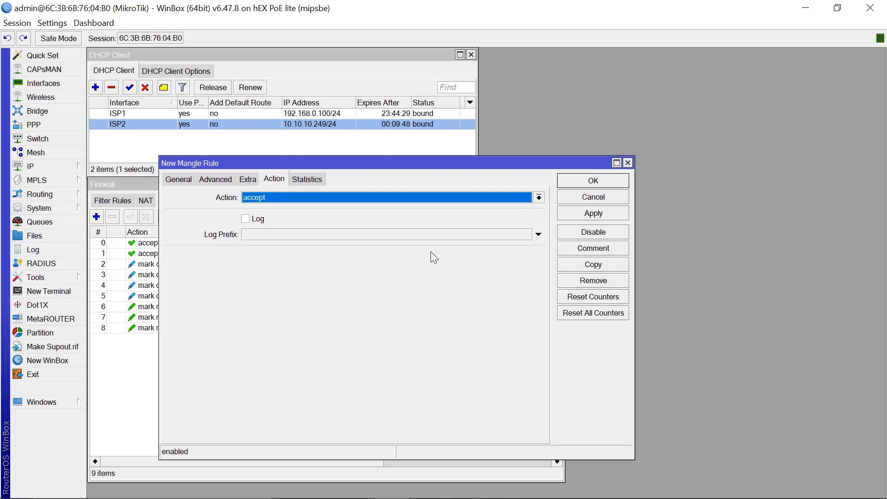
left_click(541, 199)
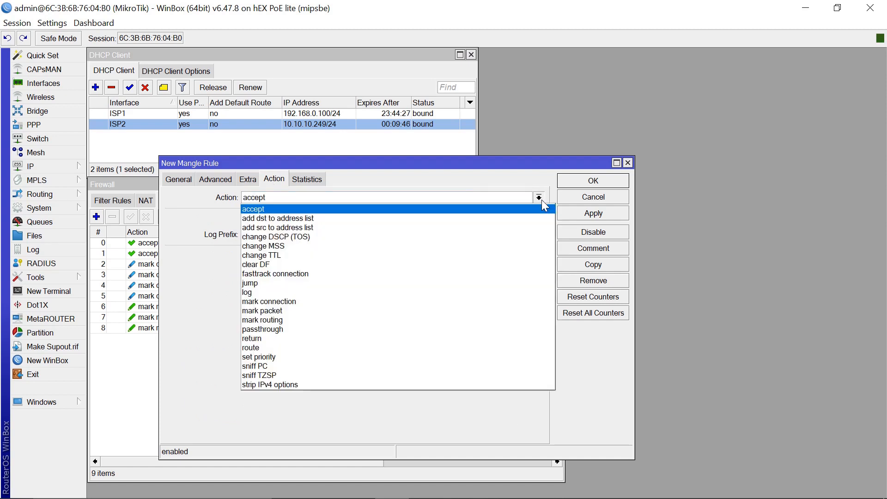
left_click(314, 319)
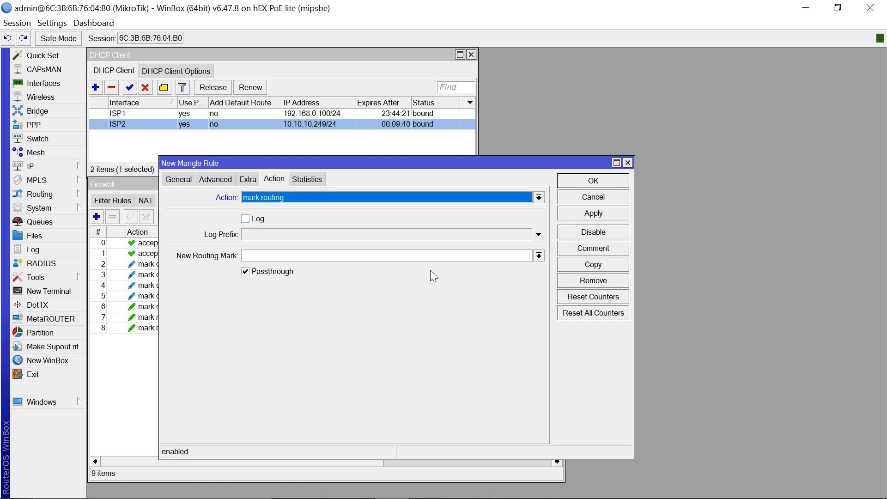
left_click(539, 256)
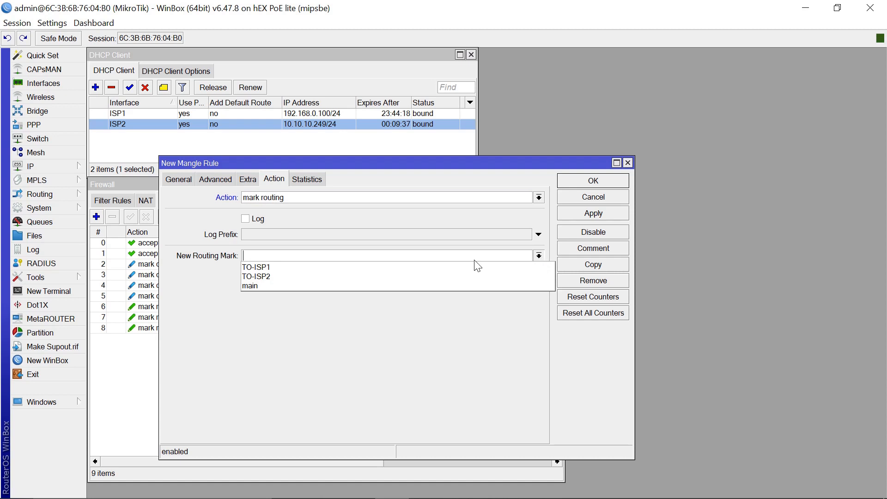
left_click(343, 275)
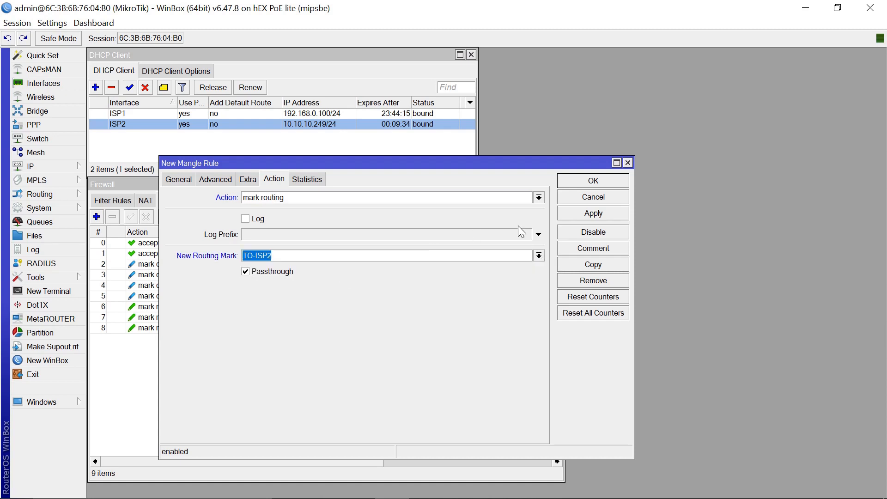
left_click(599, 214)
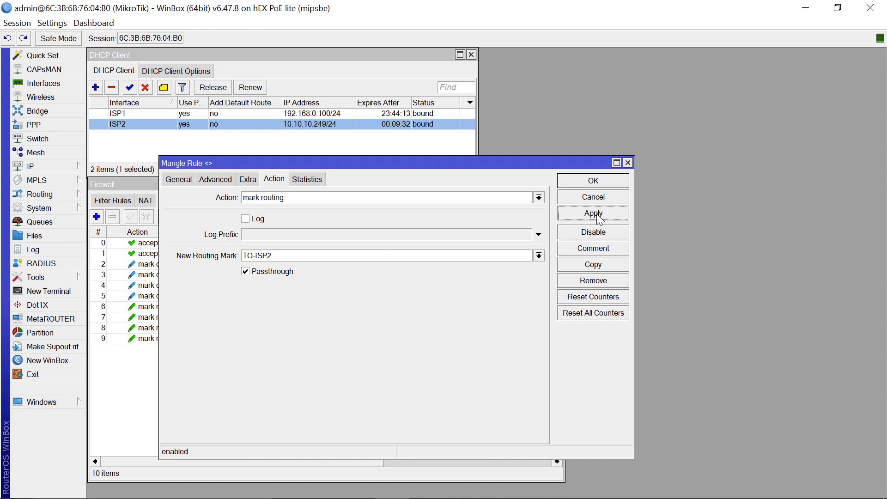
left_click(594, 181)
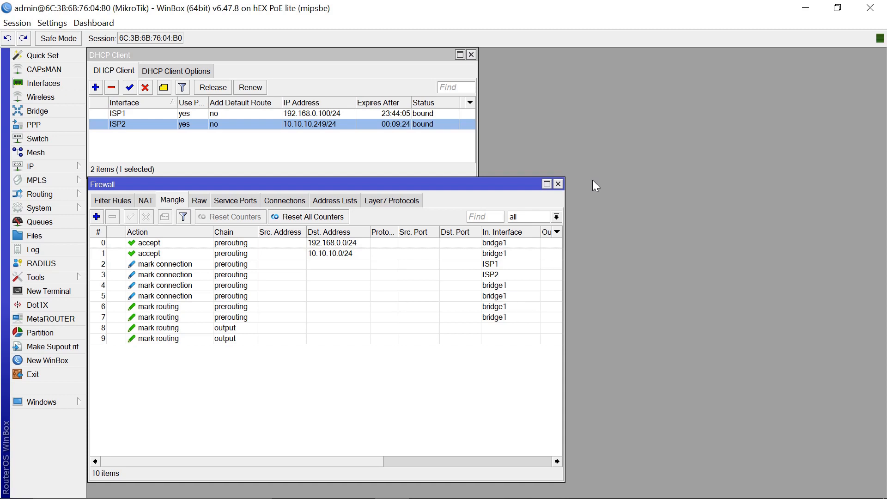
left_click(559, 184)
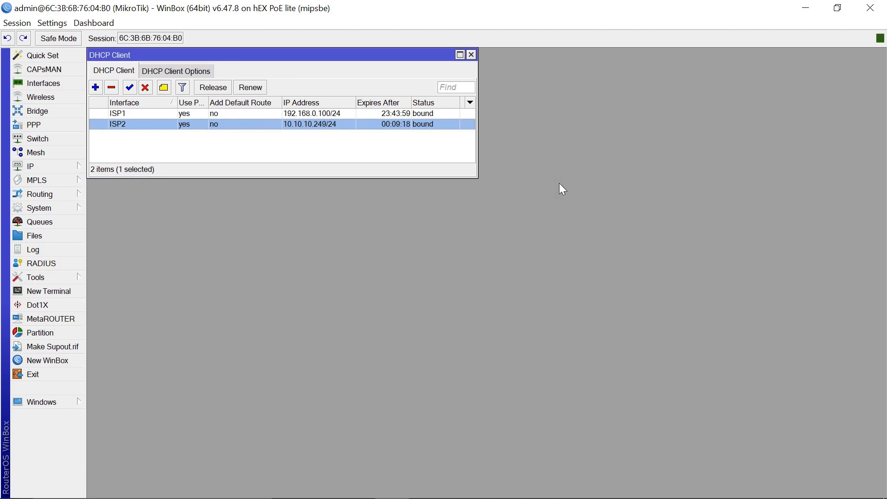
Open the IP route list and start a 0.0.0.0/0 route with gateway 192.168.0.1 and gateway checking by ping
left_click(37, 165)
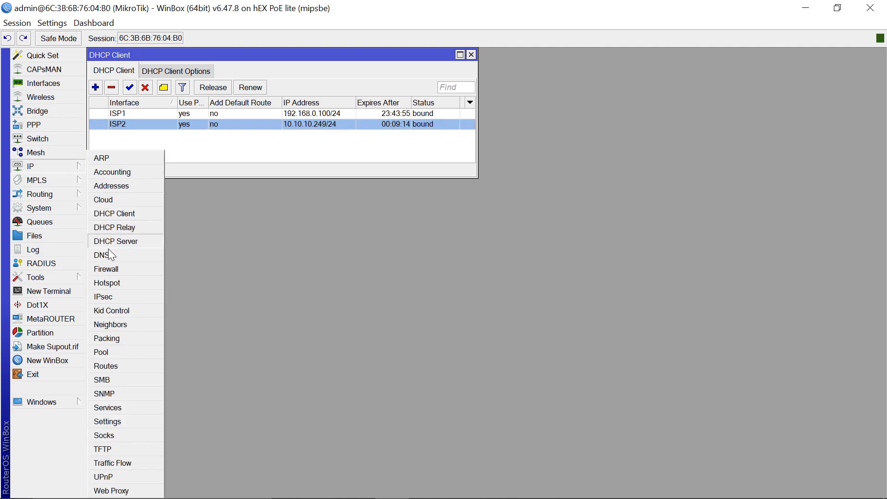
left_click(128, 365)
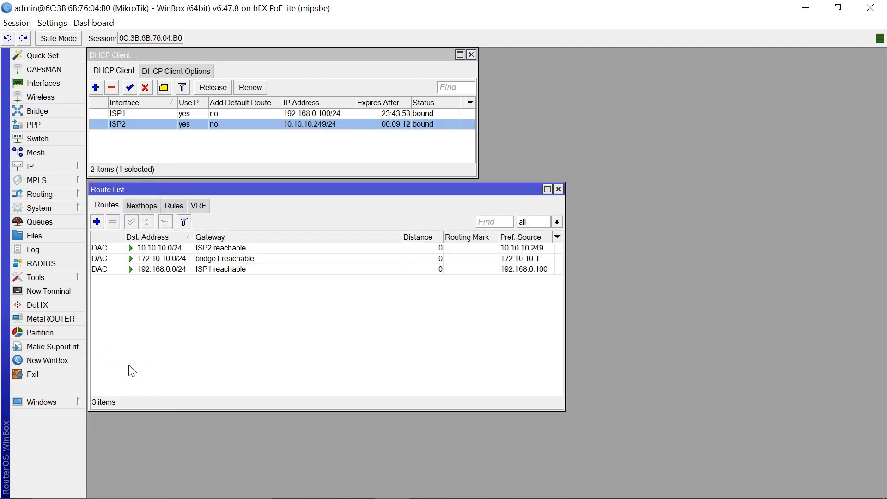
left_click(97, 222)
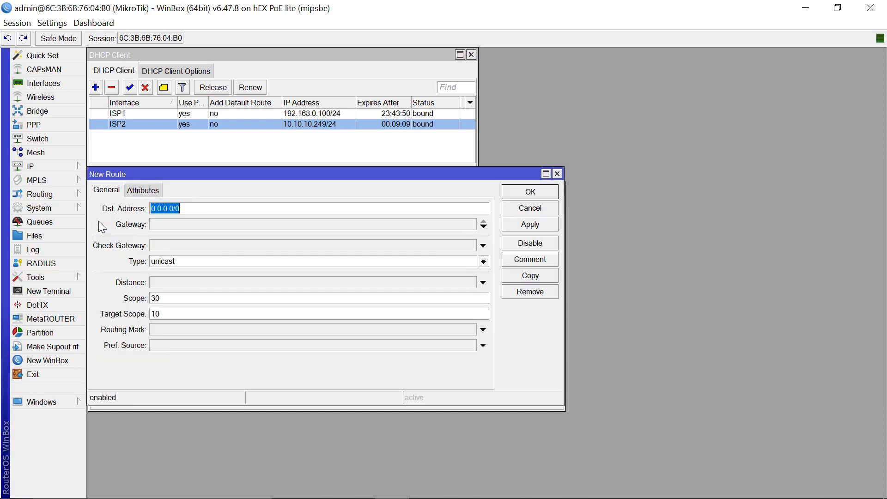
left_click(183, 223)
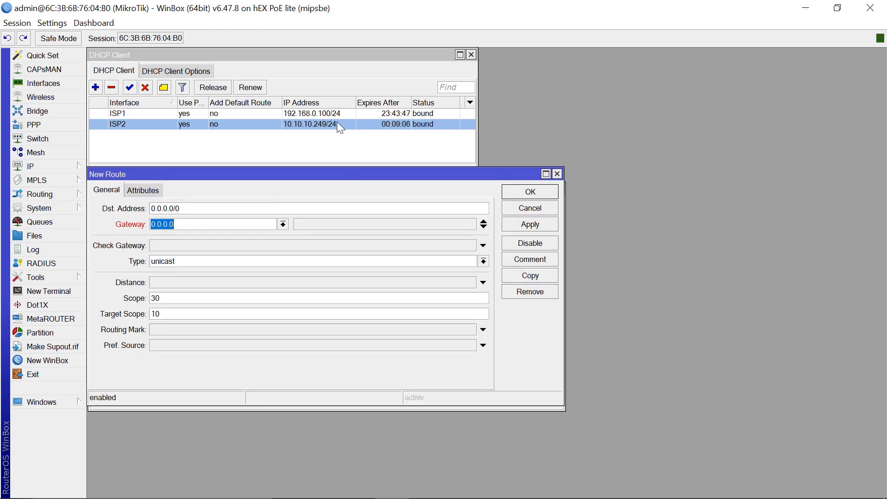
left_click(306, 115)
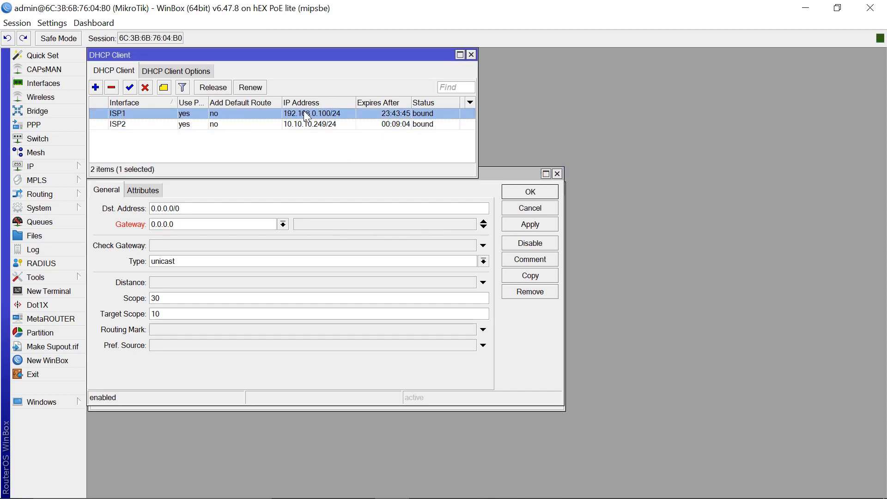
left_click(185, 224)
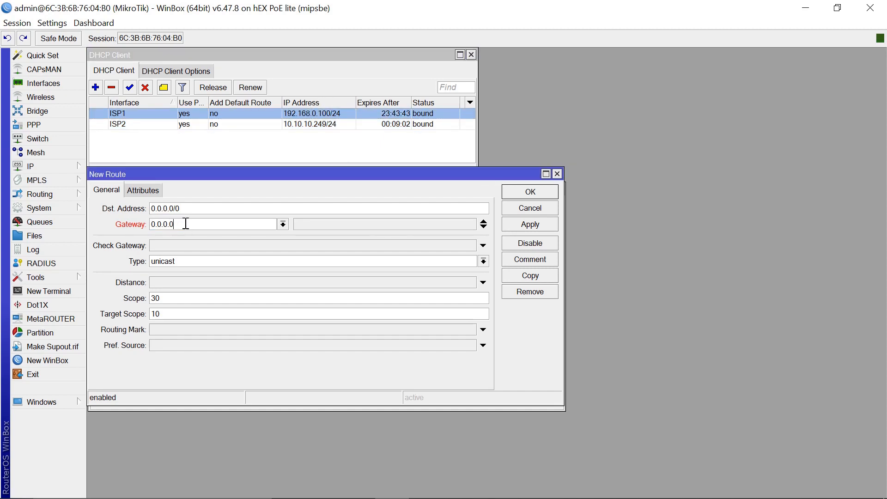
double_click(185, 224)
type("192.168.0.1")
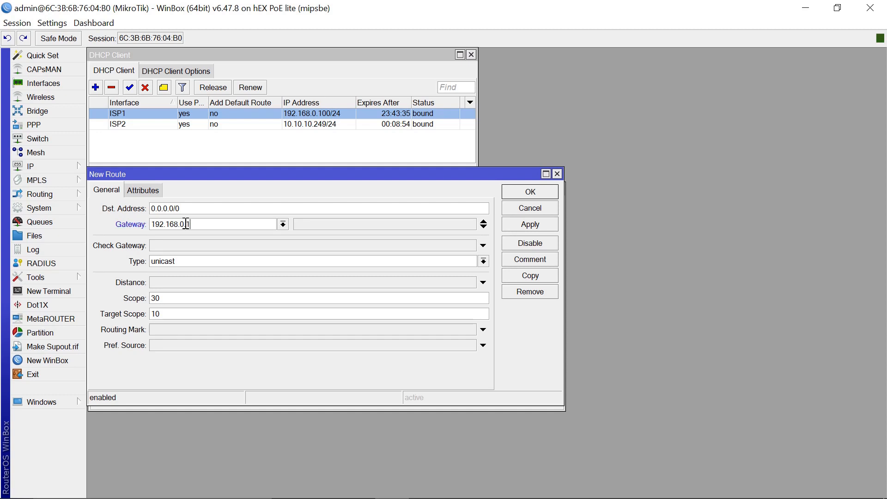
left_click(174, 245)
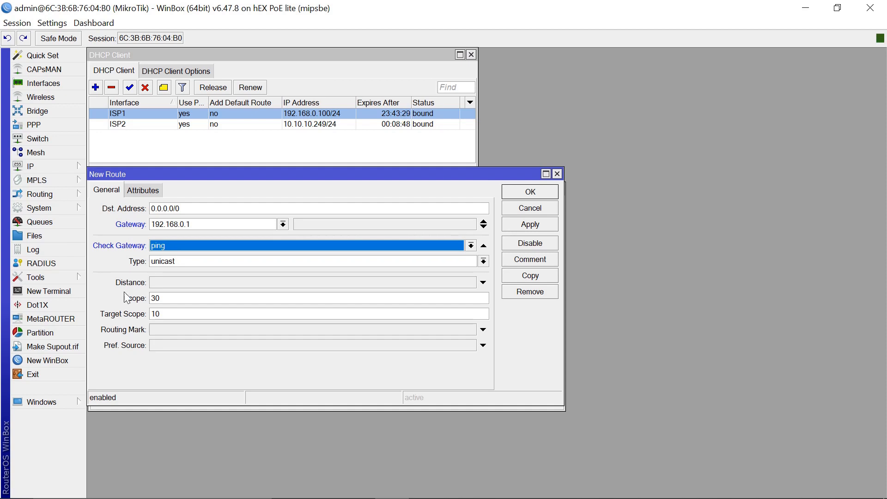
Assign routing mark TO-ISP1 to the new 192.168.0.1 route and save it
left_click(166, 330)
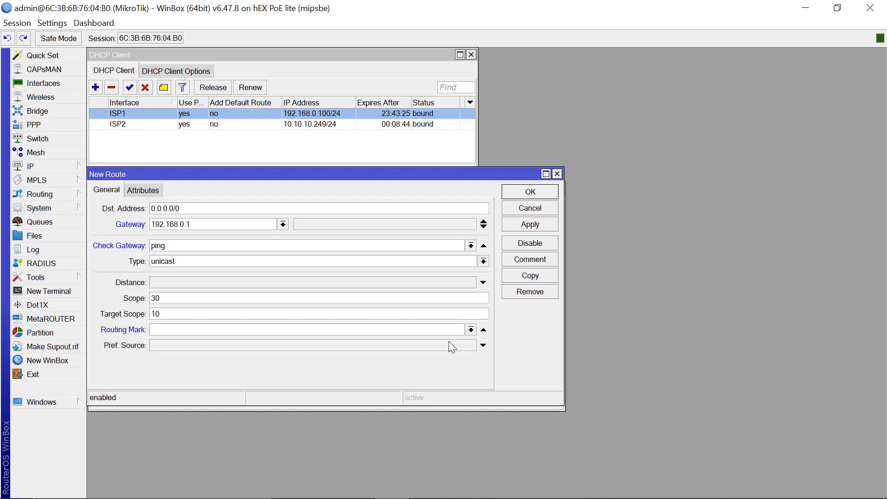
left_click(471, 330)
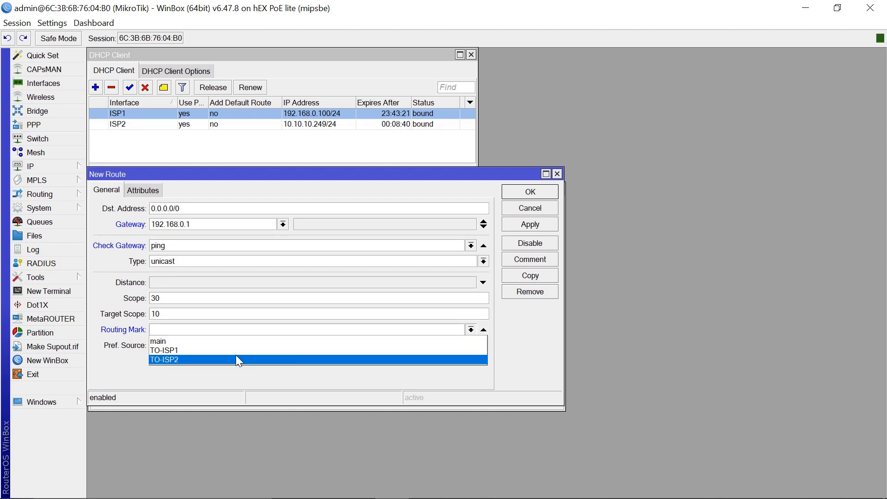
left_click(226, 346)
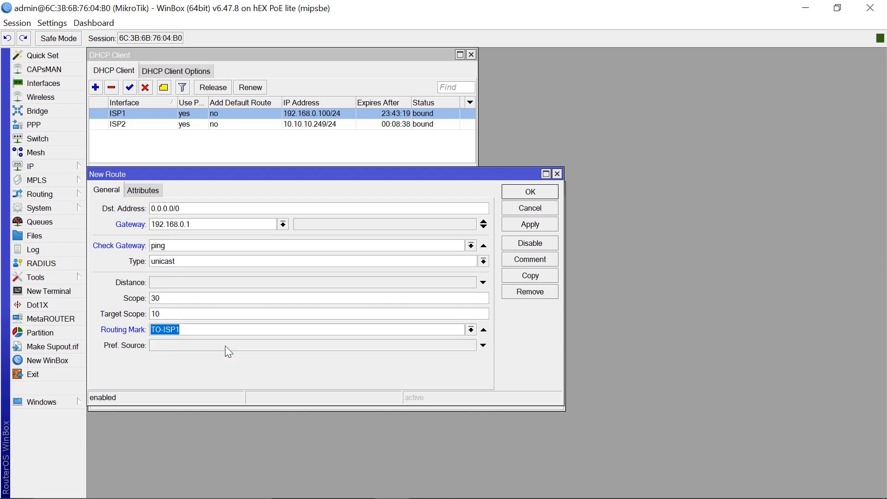
left_click(519, 226)
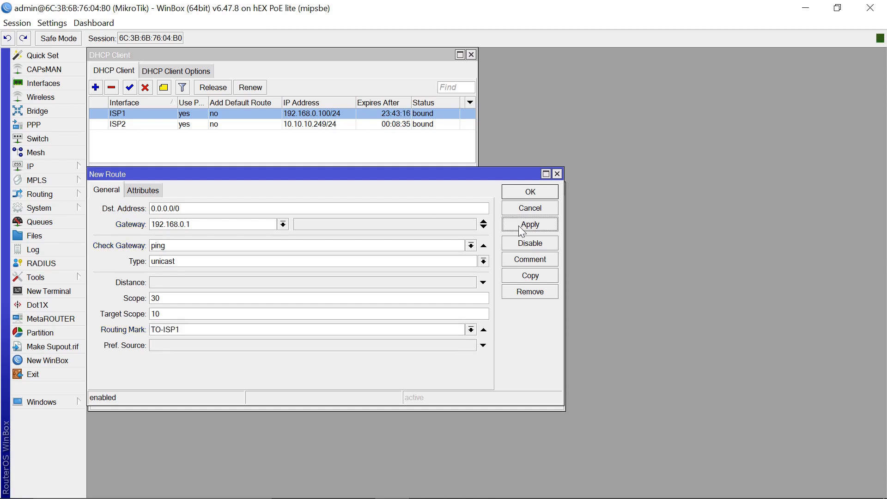
left_click(531, 192)
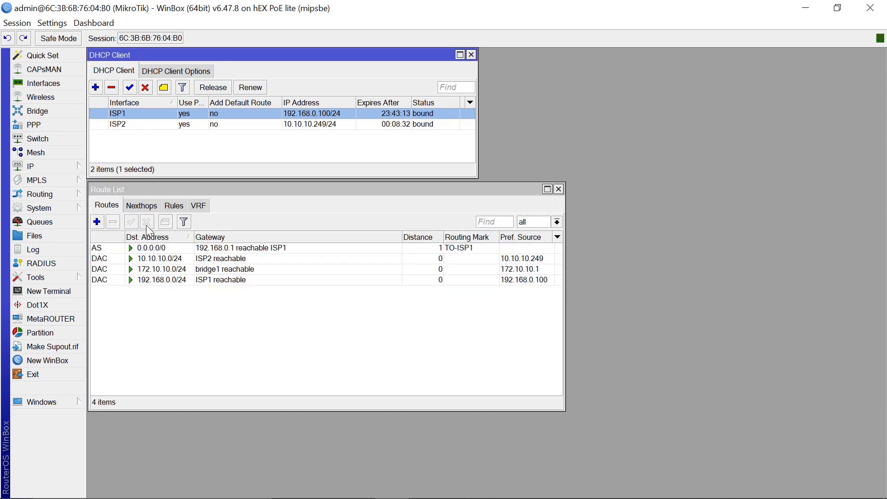
Start another 0.0.0.0/0 route with gateway 10.10.10.1 and gateway checking by ping
left_click(97, 222)
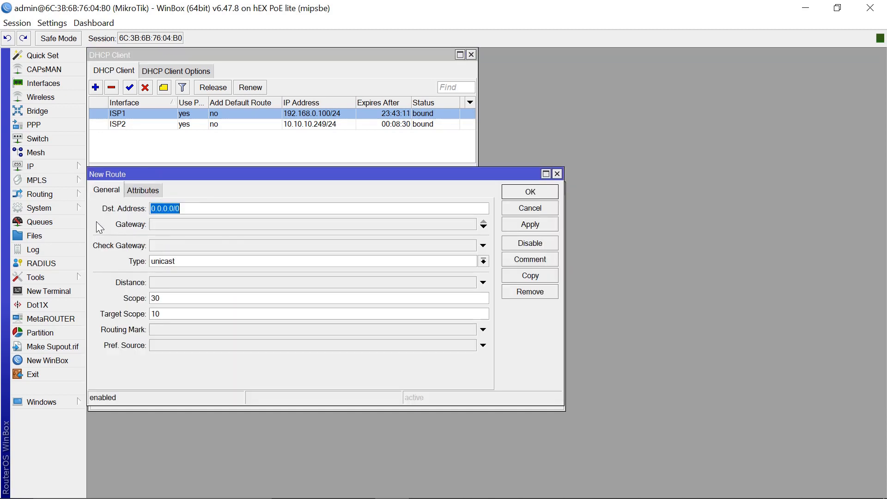
left_click(182, 223)
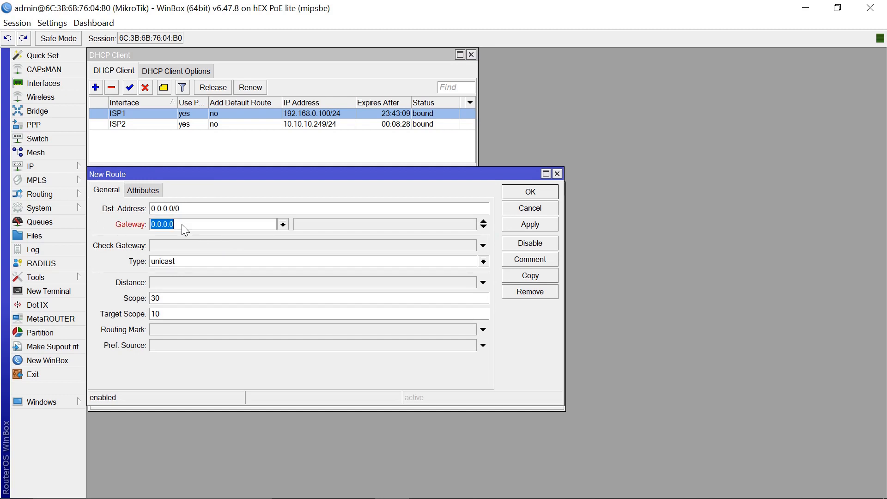
left_click(305, 125)
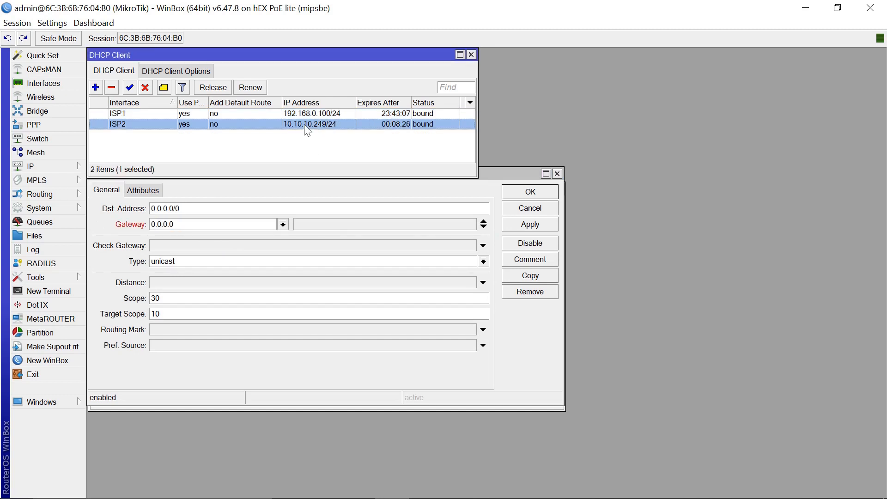
left_click(199, 227)
type("10")
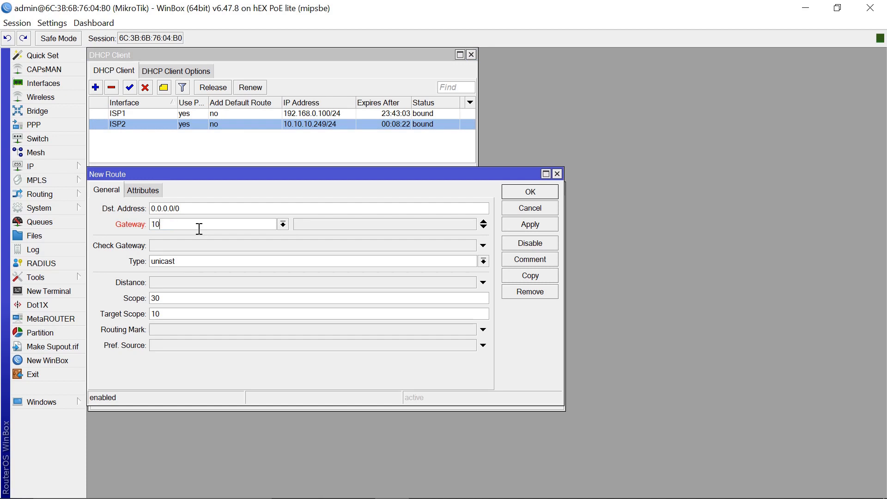
type(".10.10.1")
left_click(173, 246)
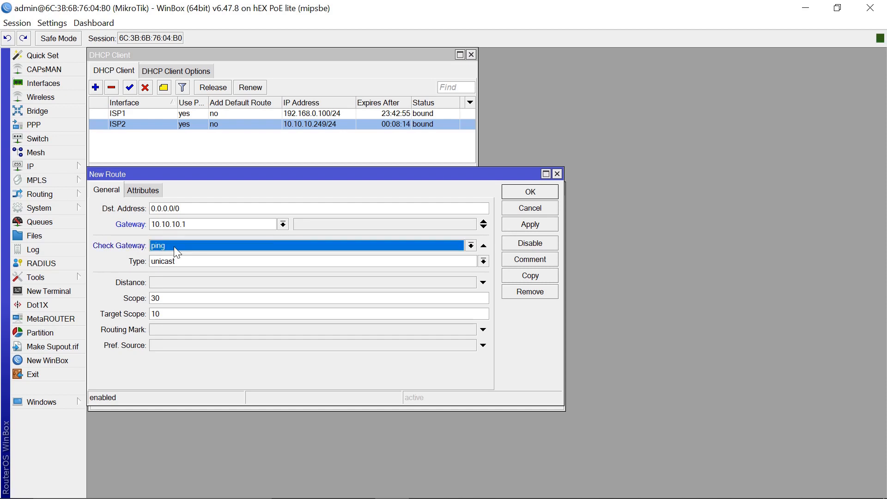
Assign routing mark TO-ISP2 to the new 10.10.10.1 route and save it
left_click(175, 336)
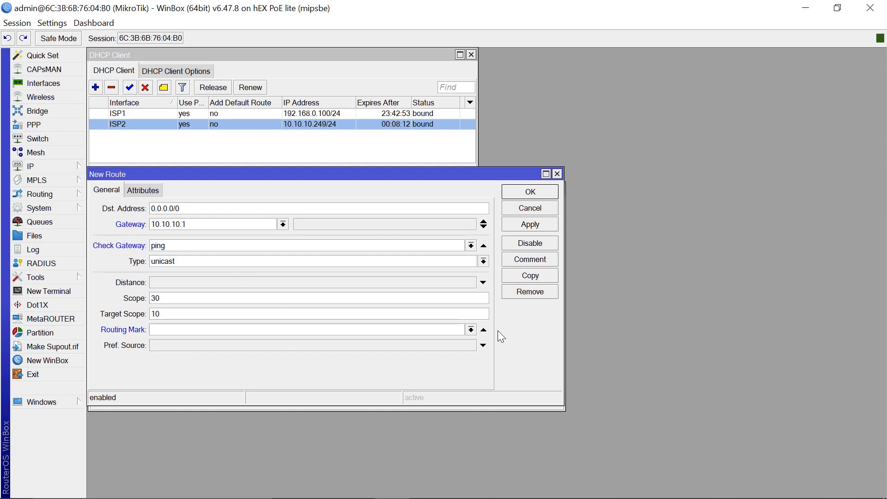
left_click(471, 330)
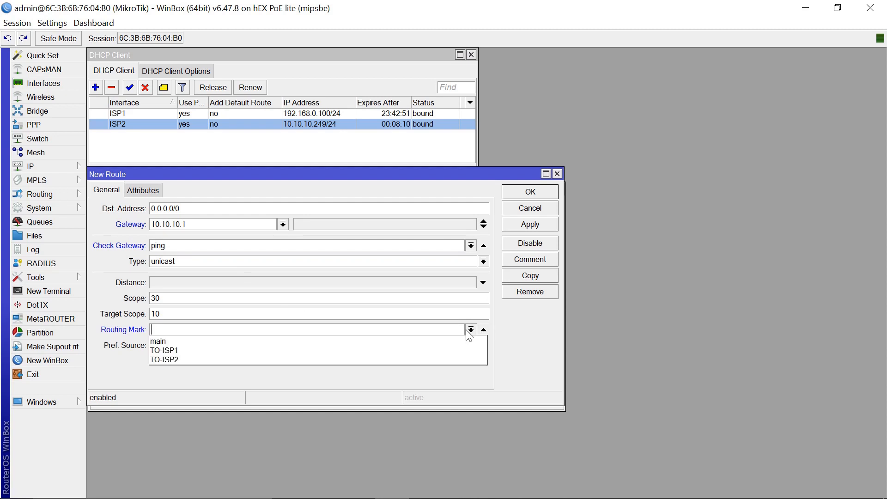
left_click(260, 359)
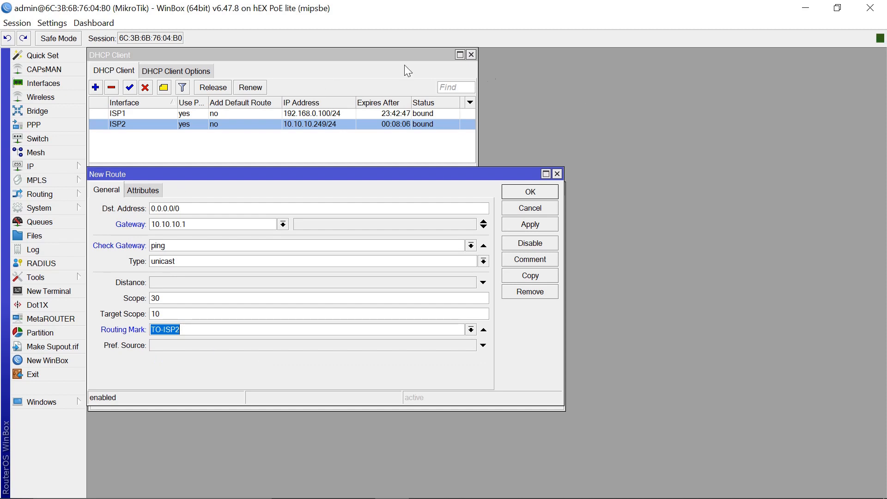
left_click(531, 226)
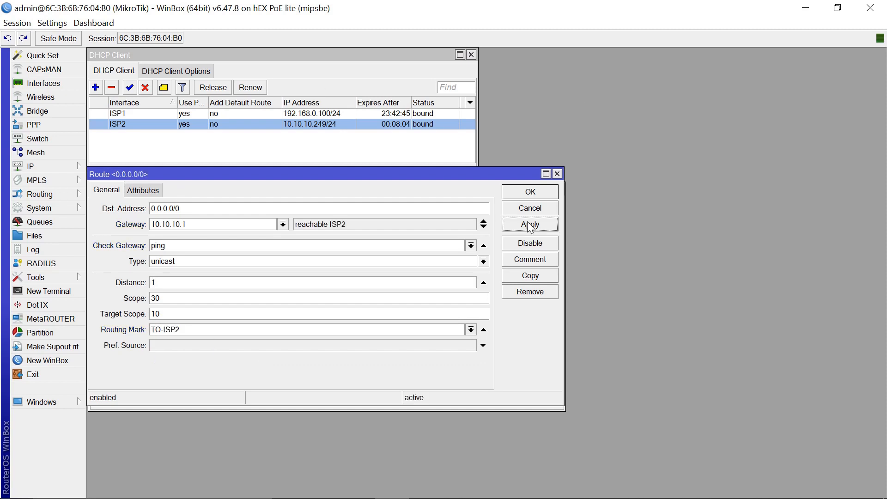
left_click(539, 195)
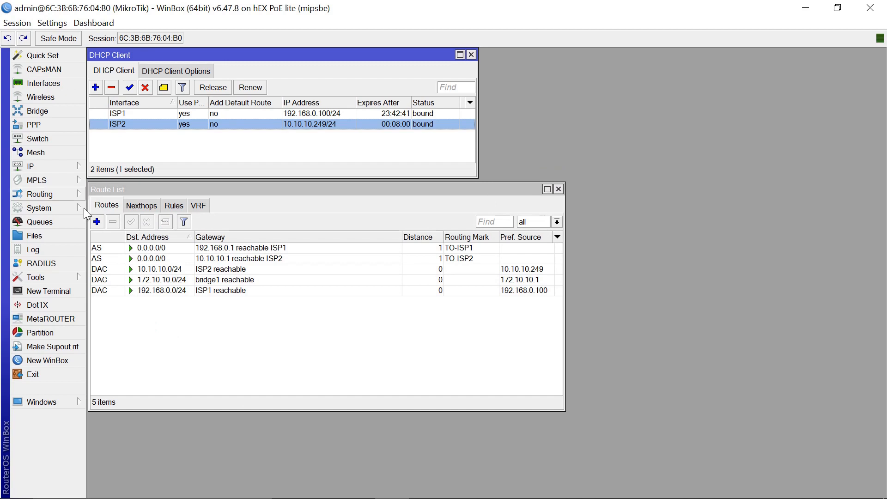
Add an unmarked 0.0.0.0/0 route with gateway 192.168.0.1, gateway checking by ping, and distance 1
left_click(99, 222)
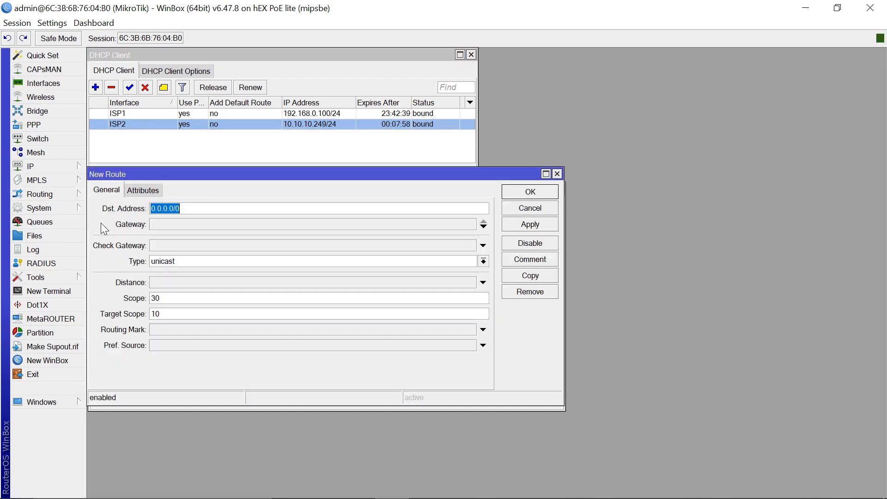
left_click(175, 226)
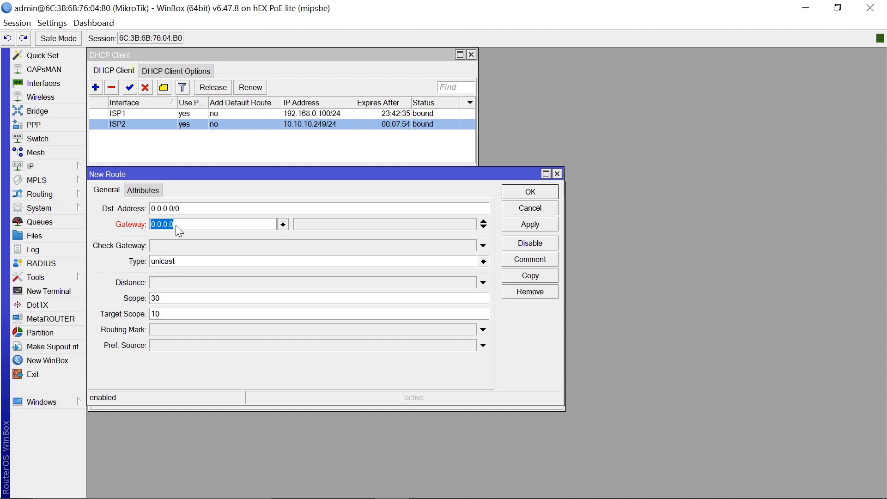
type("192.168.0.1")
left_click(161, 249)
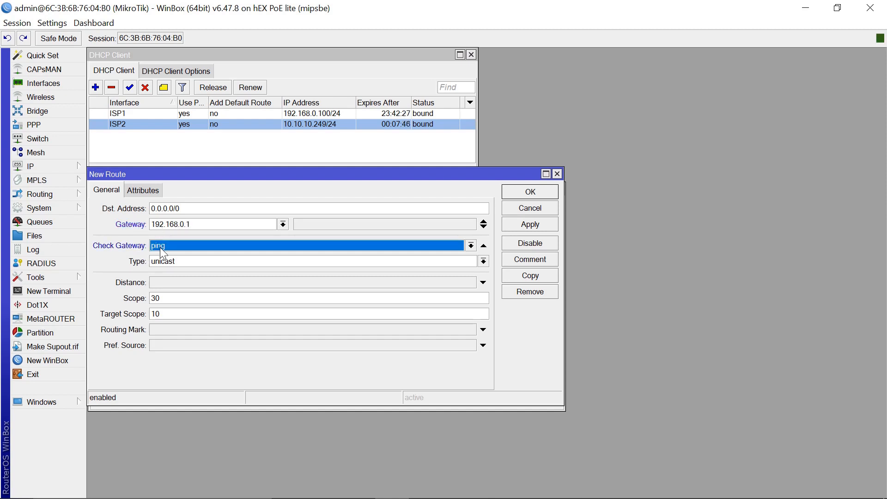
left_click(156, 284)
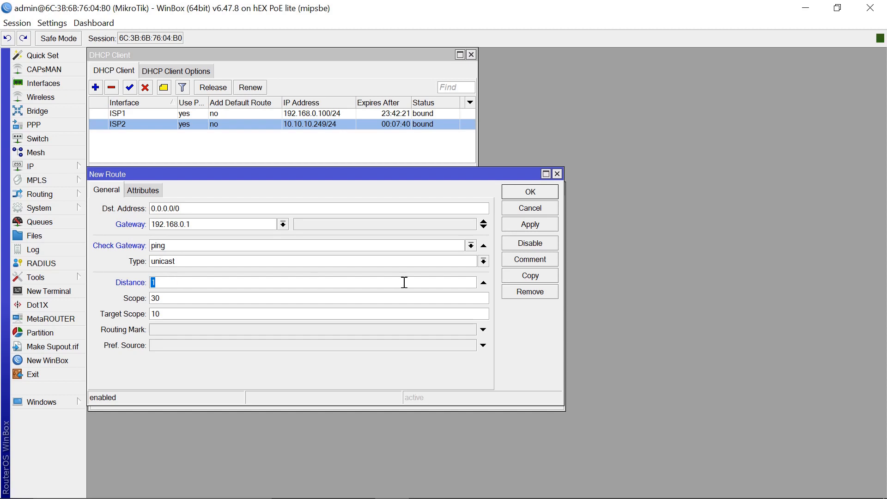
left_click(540, 227)
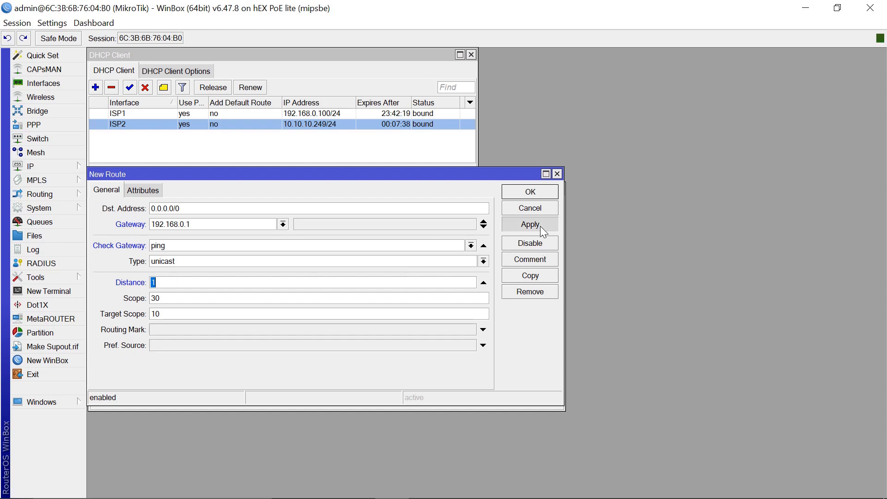
left_click(530, 192)
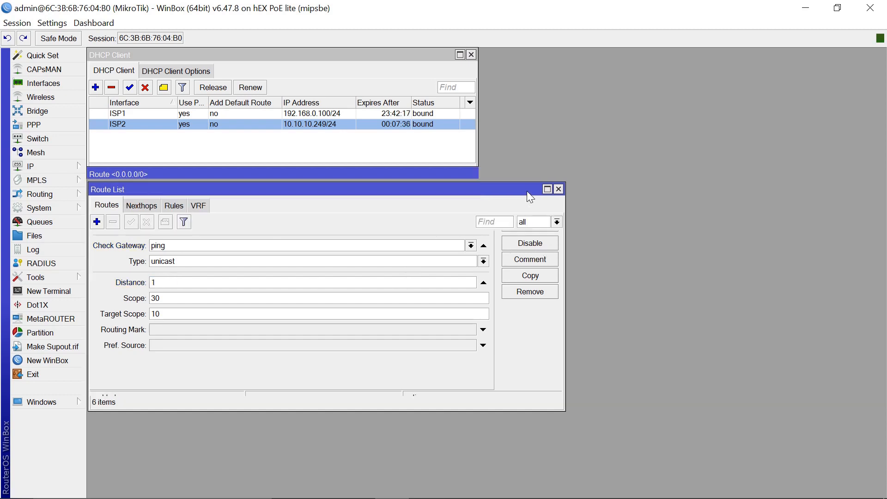
Add an unmarked 0.0.0.0/0 route with gateway 10.10.10.1, ping gateway checking and distance 2, and close the route list
left_click(97, 222)
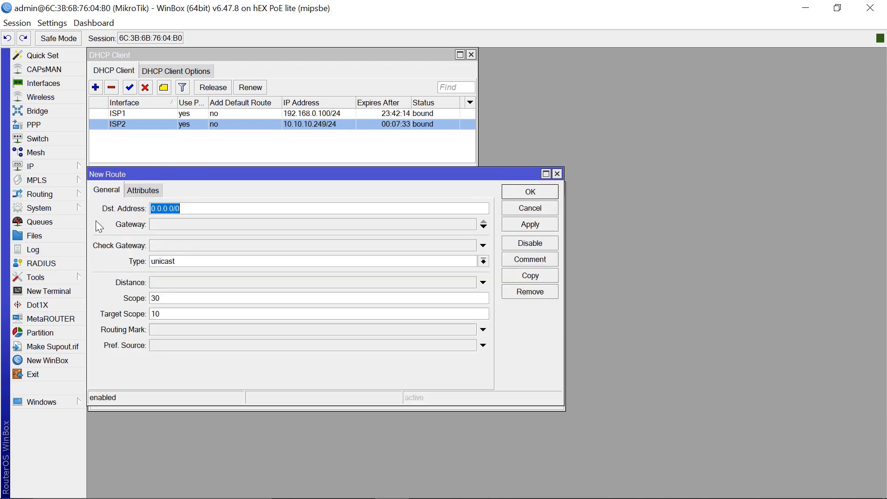
left_click(188, 224)
type("10.")
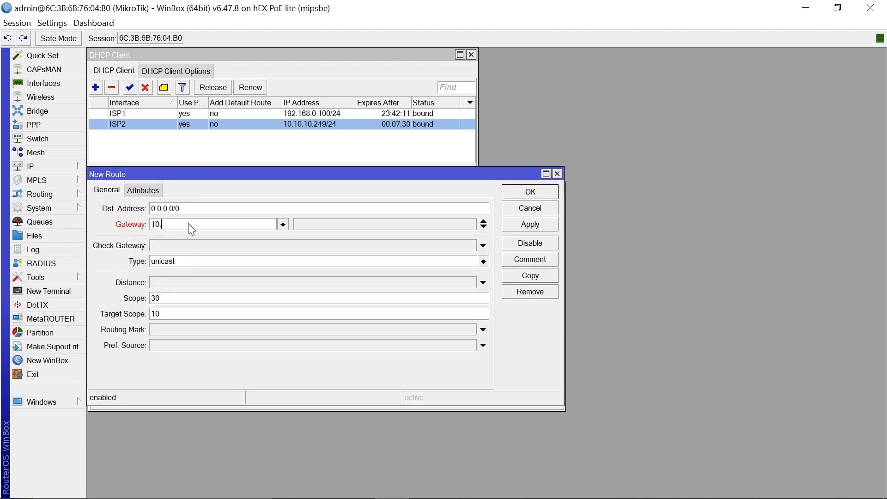
type("10.10.1")
left_click(176, 245)
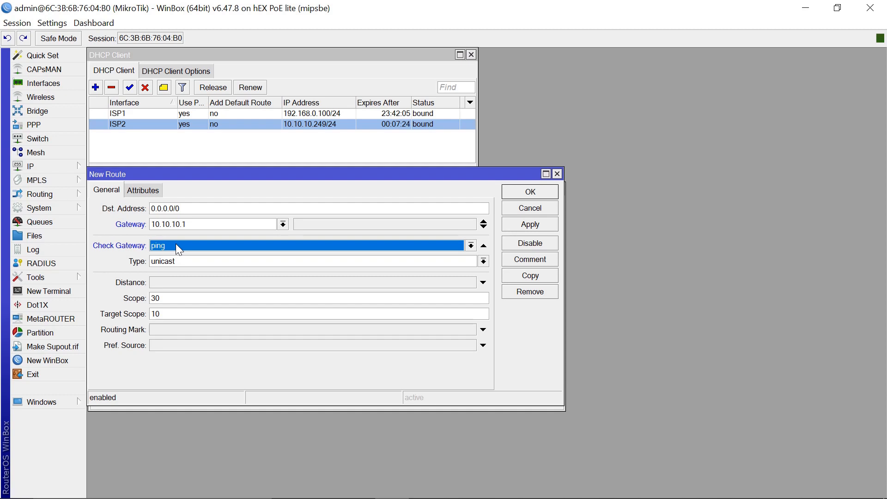
left_click(162, 284)
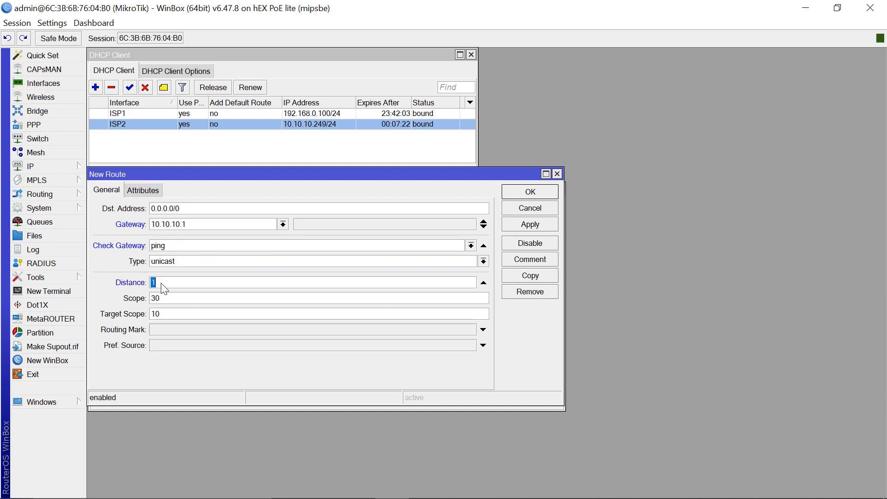
type("2")
left_click(544, 226)
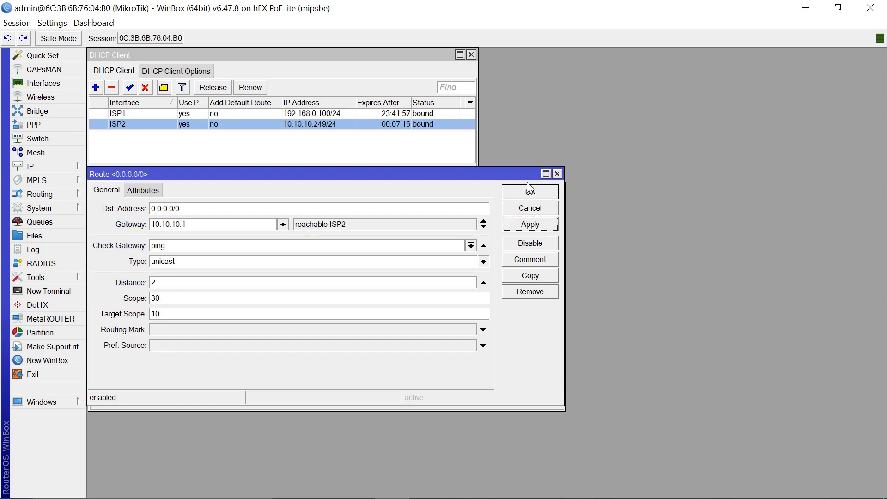
left_click(529, 196)
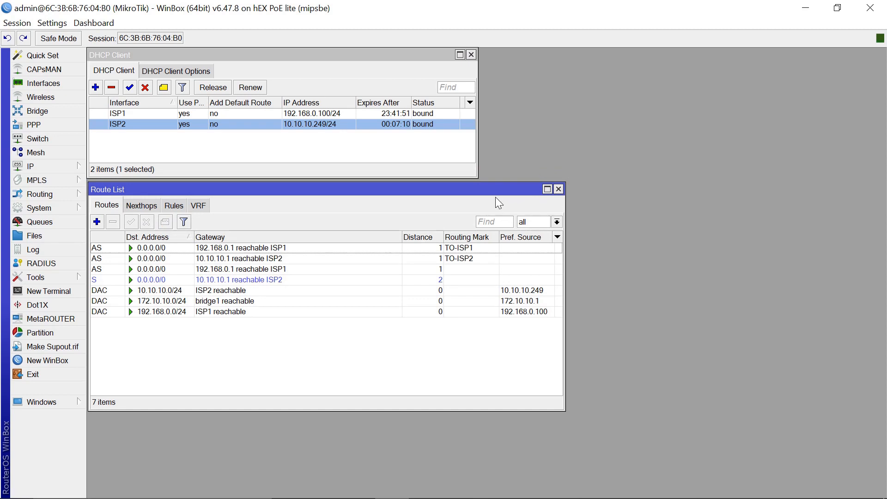
left_click(558, 190)
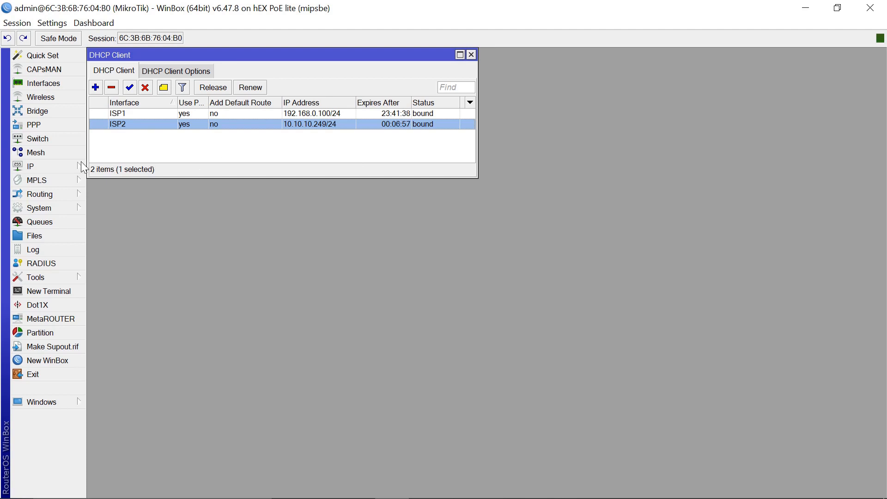
Add a srcnat firewall NAT rule with out interface ISP1 and action masquerade
left_click(27, 166)
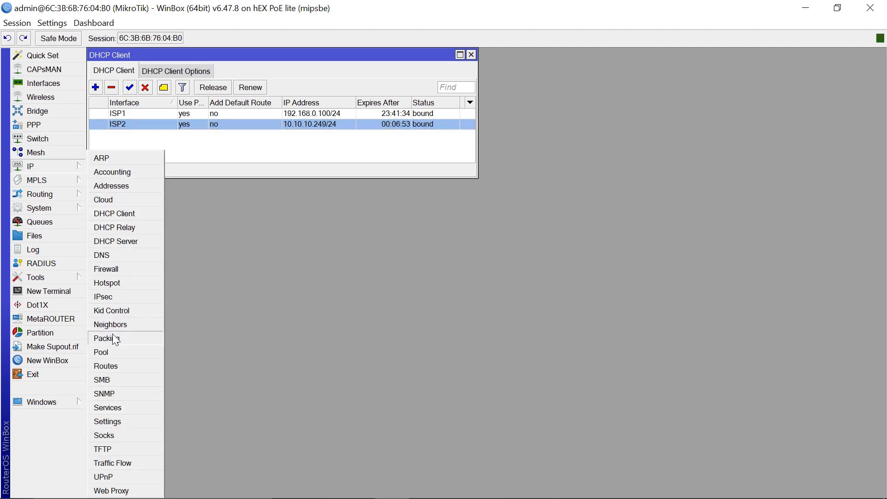
left_click(115, 268)
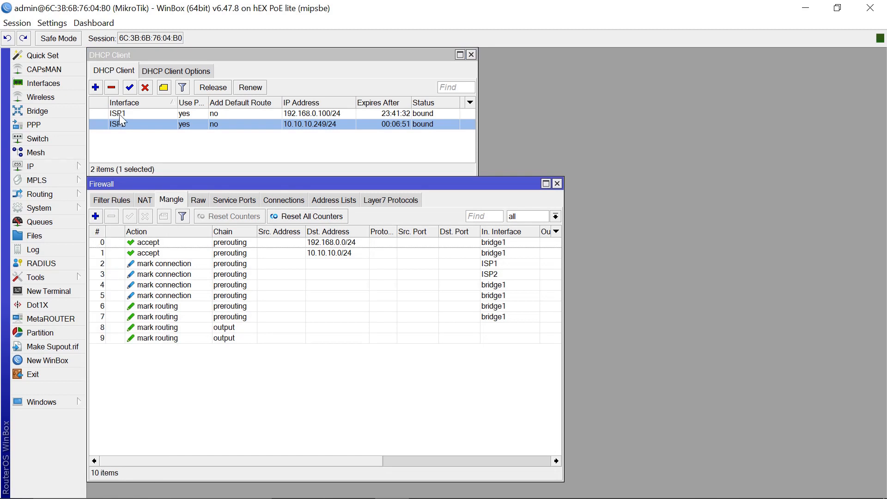
left_click(145, 202)
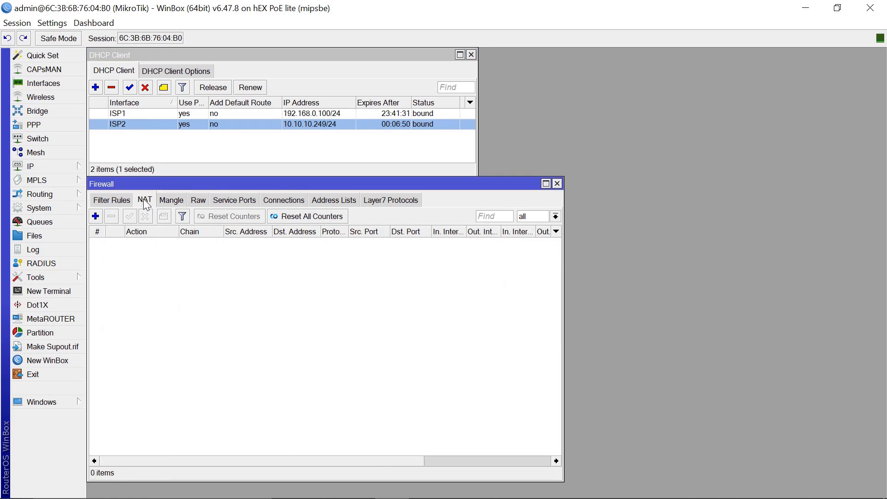
left_click(96, 216)
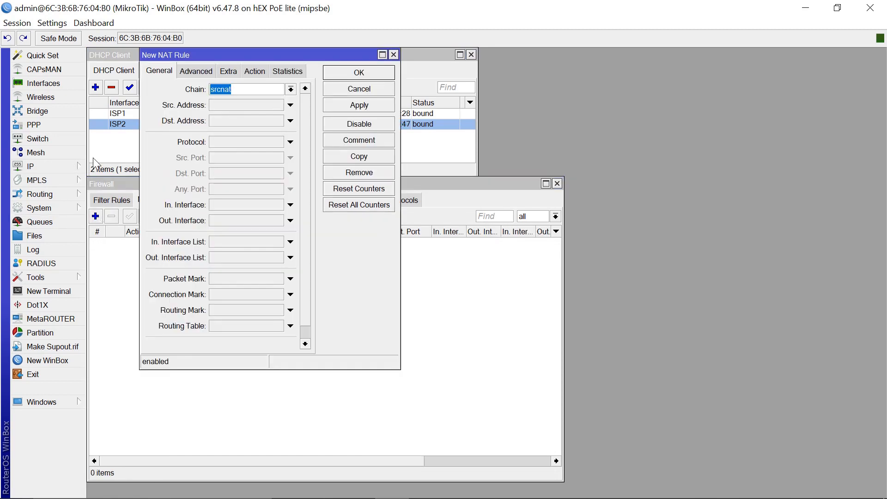
left_click(290, 221)
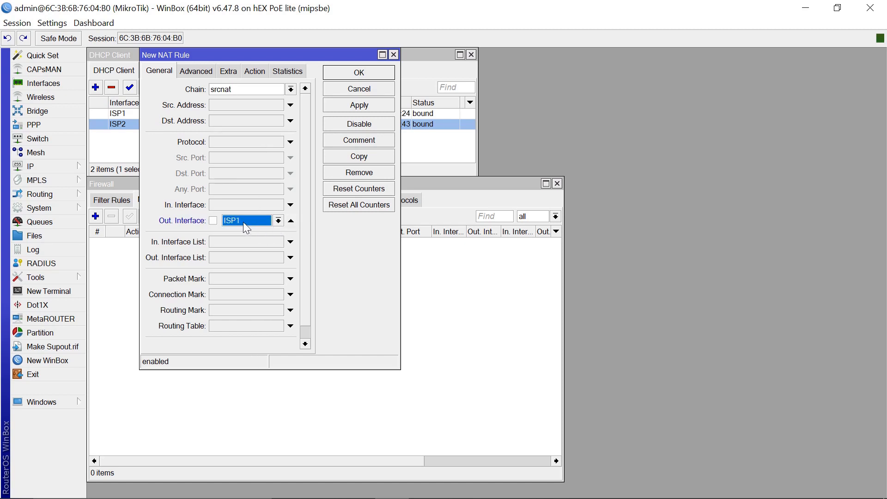
left_click(254, 73)
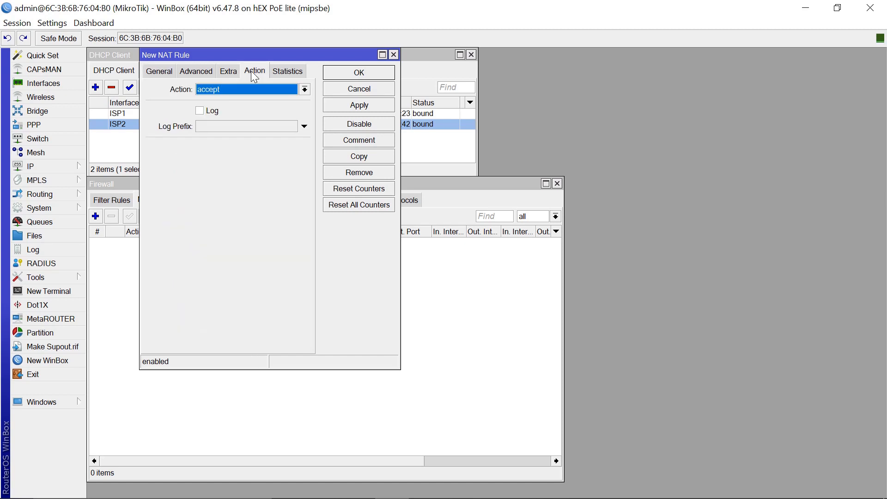
left_click(305, 89)
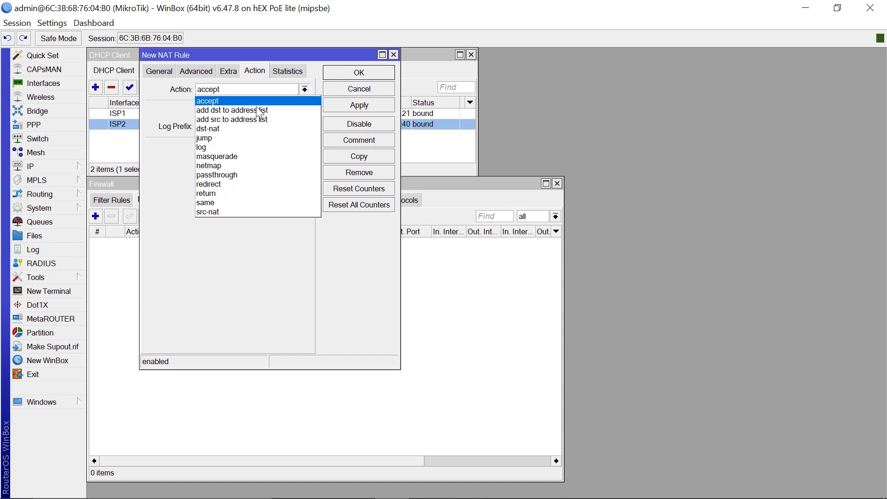
left_click(221, 157)
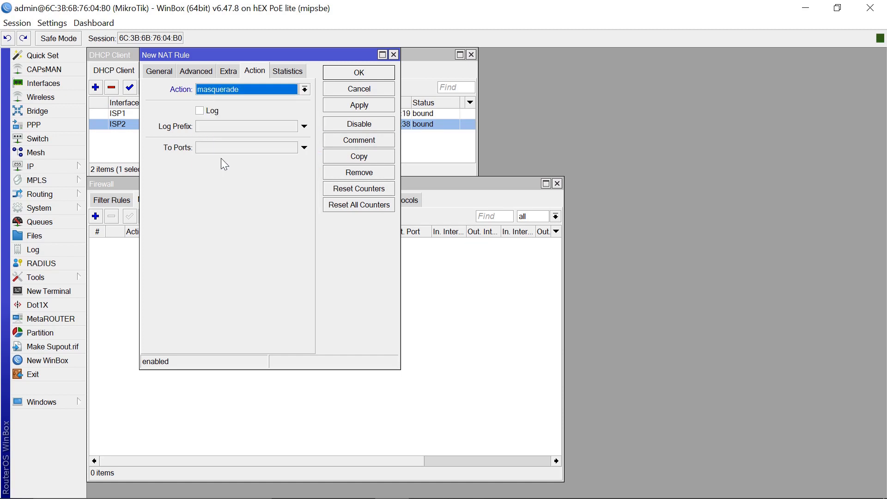
left_click(369, 74)
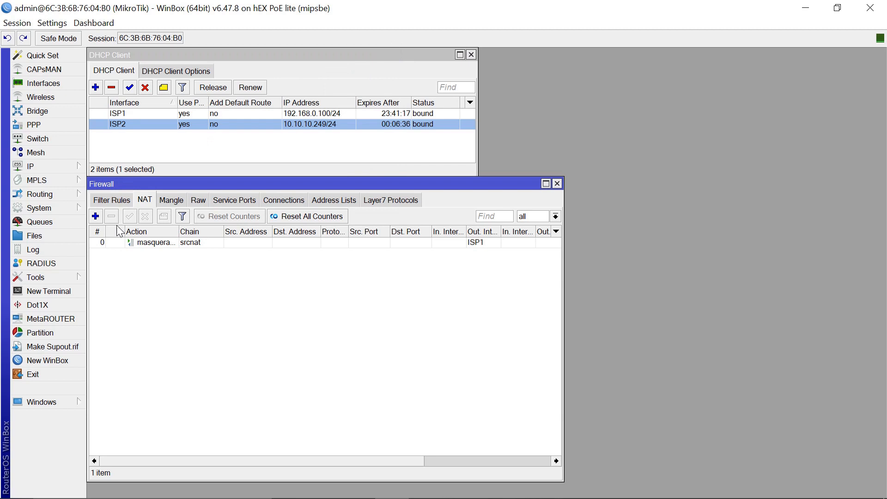
Add a second srcnat rule with out interface ISP2 and action masquerade, and close the firewall window
left_click(96, 216)
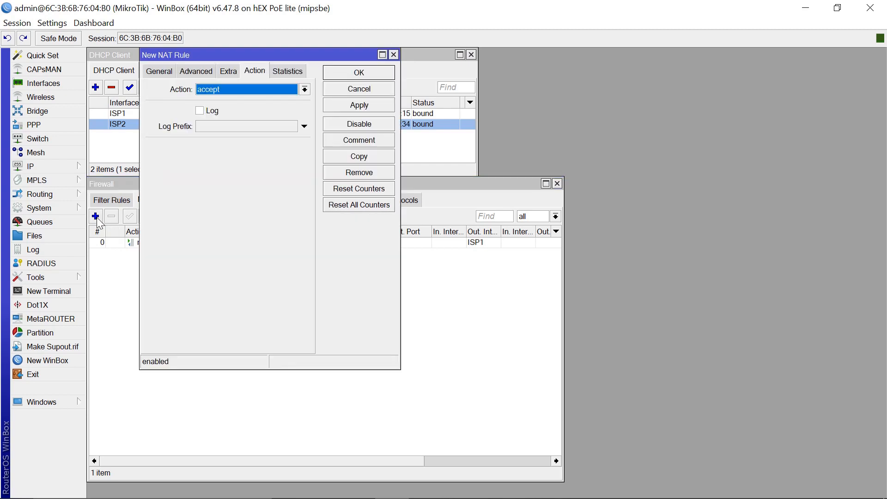
left_click(157, 71)
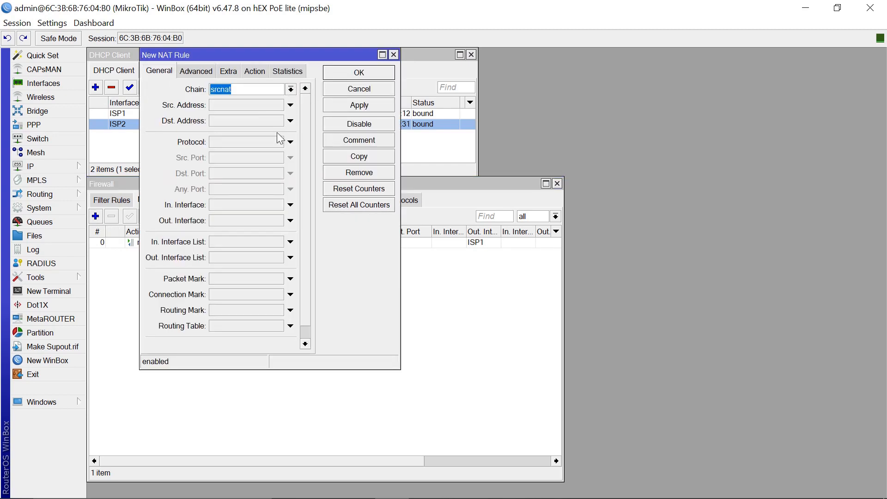
left_click(290, 222)
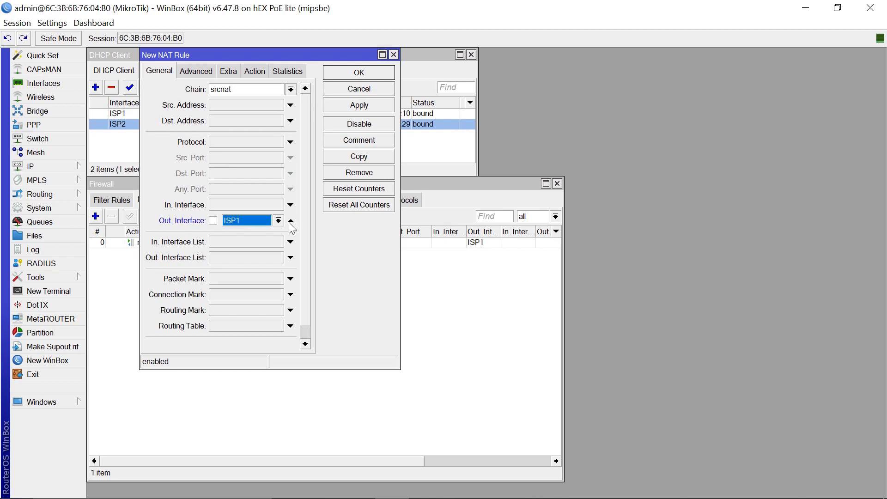
left_click(278, 221)
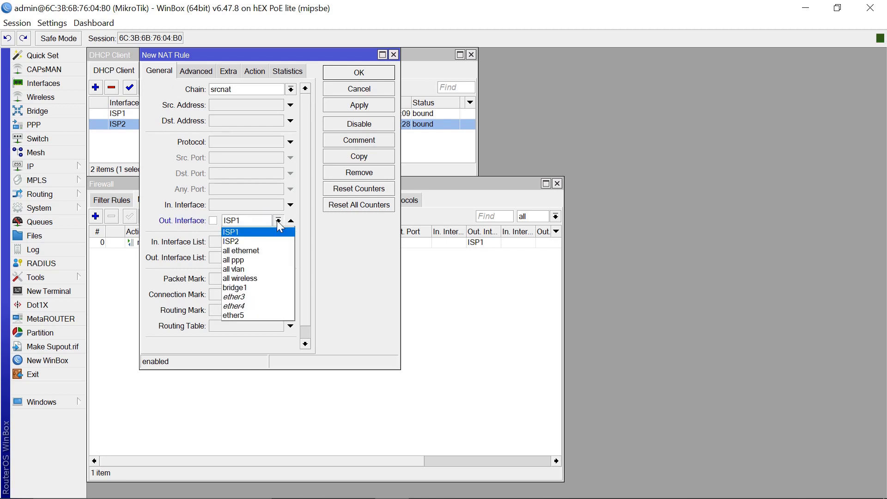
left_click(244, 241)
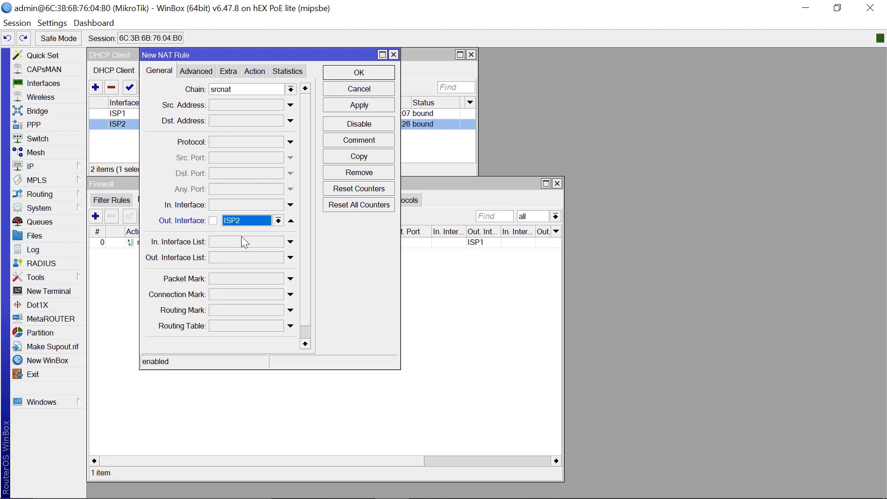
left_click(256, 73)
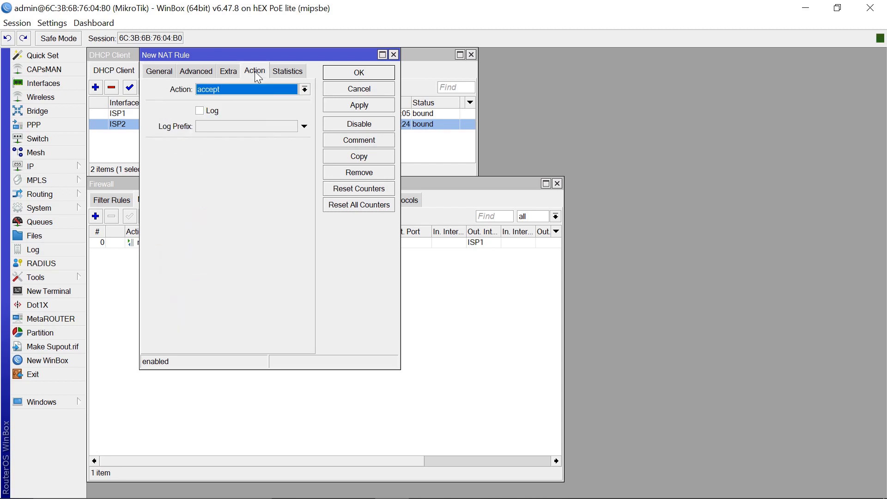
left_click(305, 89)
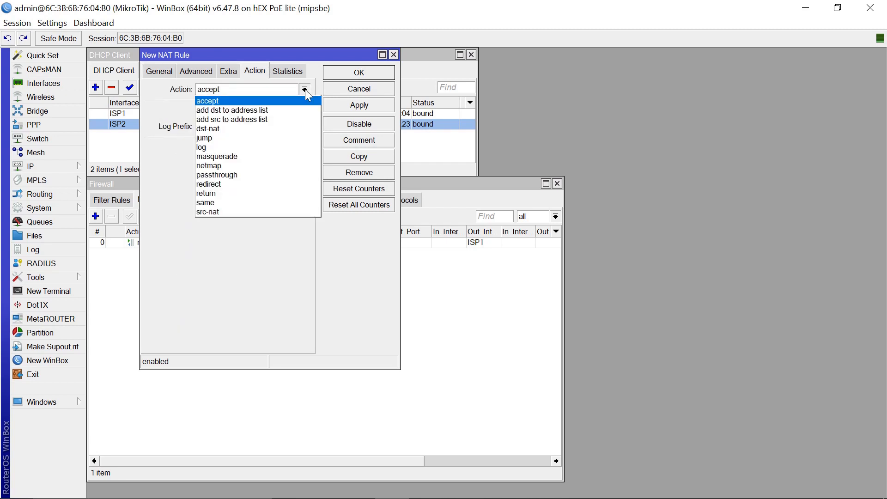
left_click(225, 156)
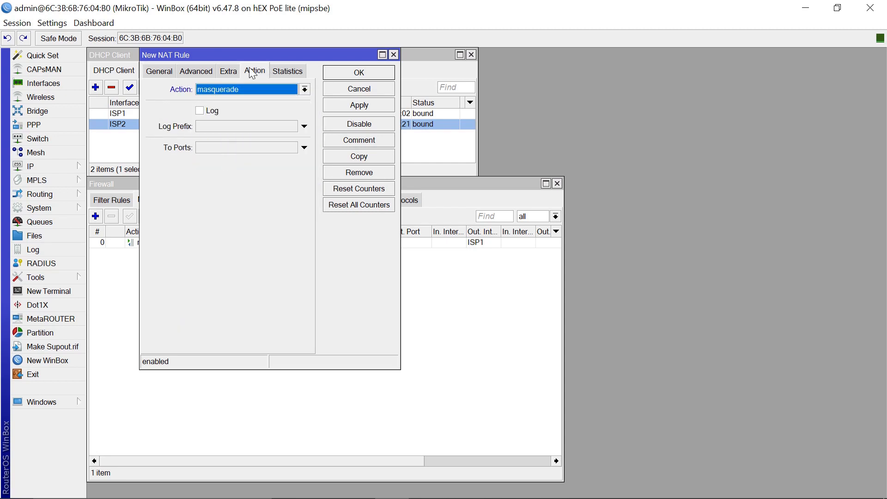
left_click(359, 73)
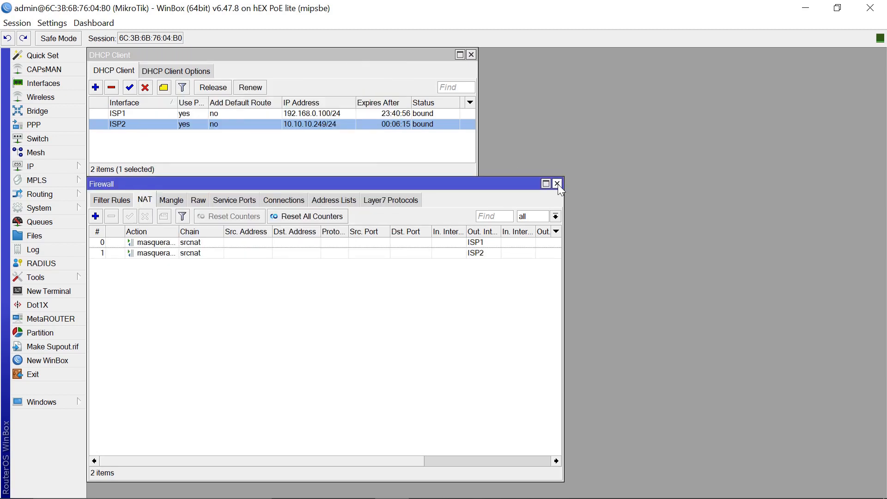
left_click(557, 184)
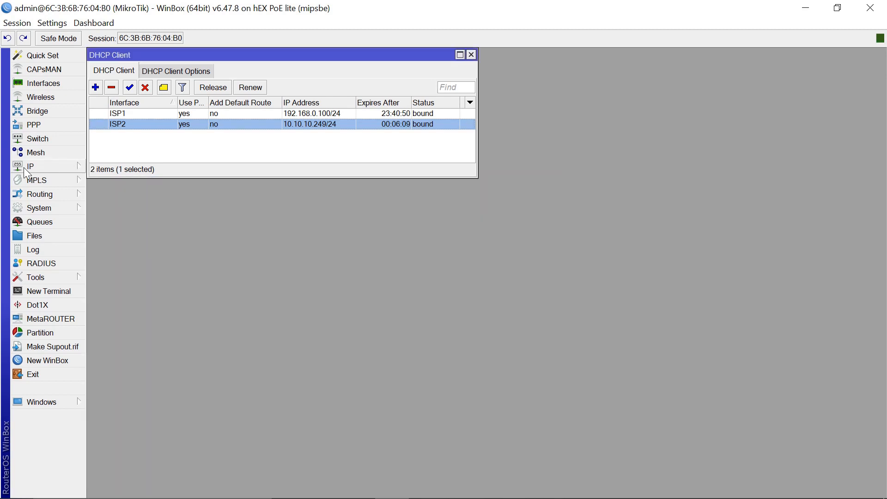
Start the DHCP server setup with bridge1 as the DHCP server interface
left_click(50, 168)
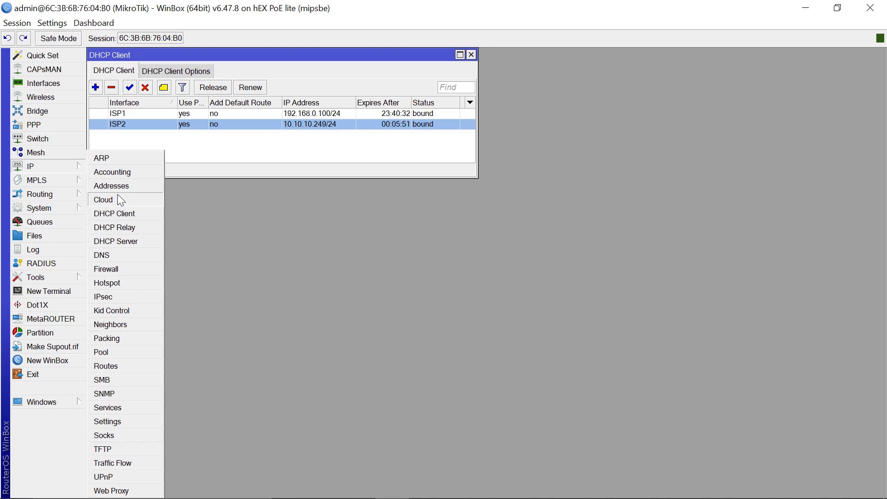
left_click(121, 244)
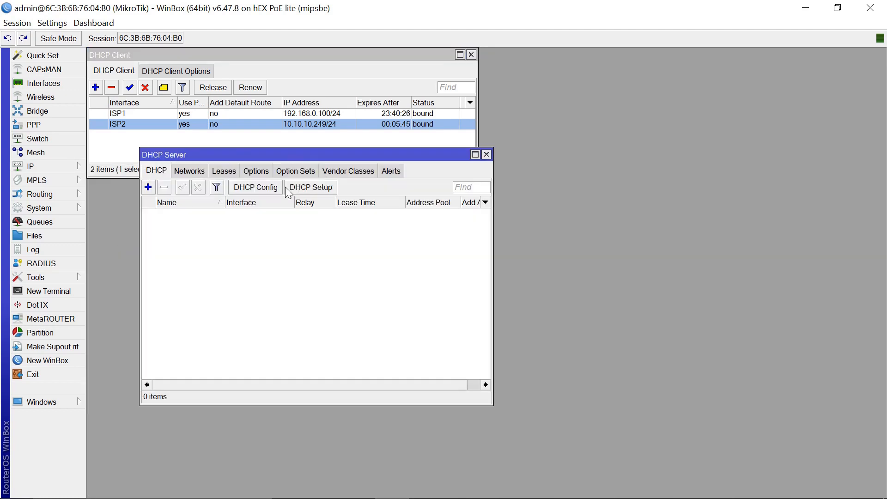
left_click(313, 187)
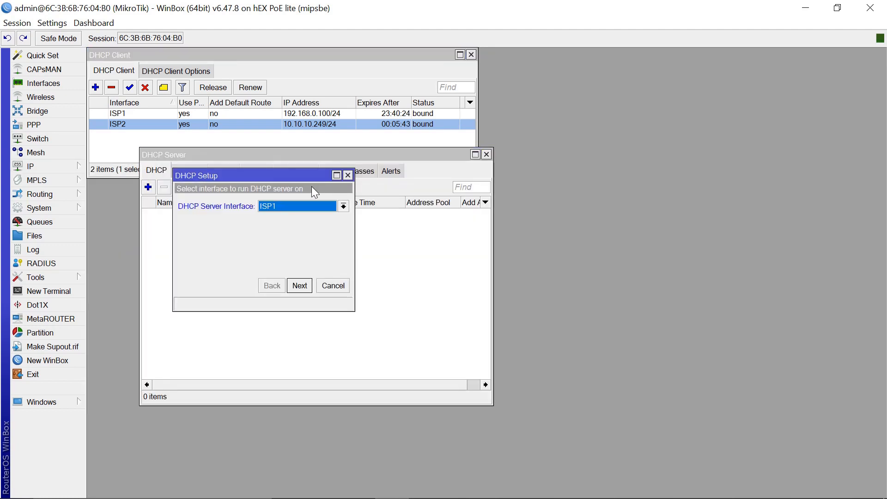
left_click(343, 206)
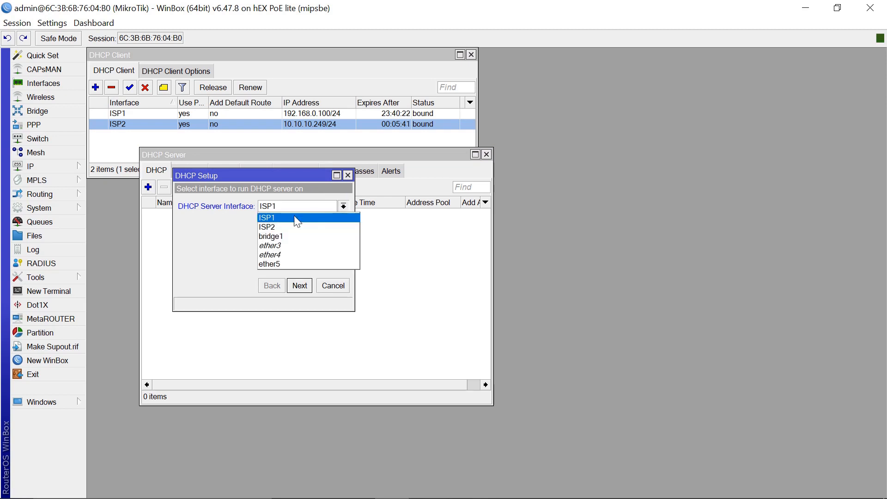
left_click(273, 235)
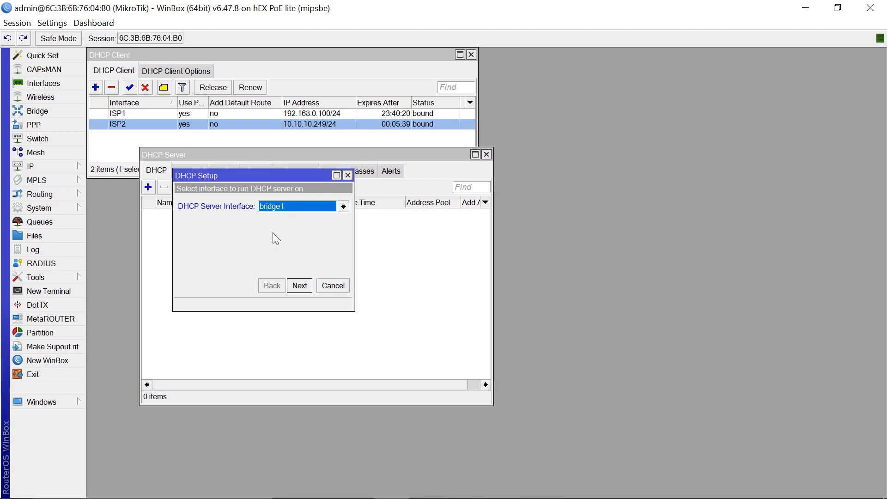
left_click(299, 286)
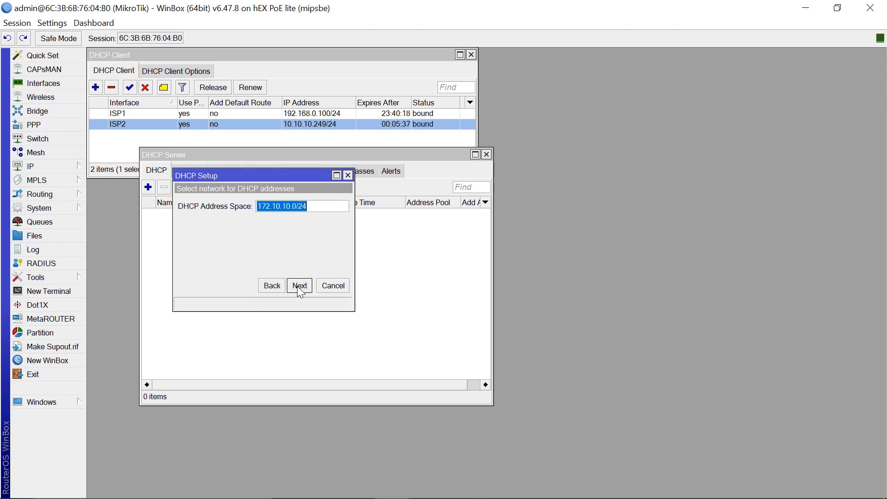
Accept the 172.10.10.0/24 address space and the remaining suggested DHCP settings, finish the setup, and close the DHCP server window
left_click(299, 287)
left_click(299, 286)
left_click(299, 286)
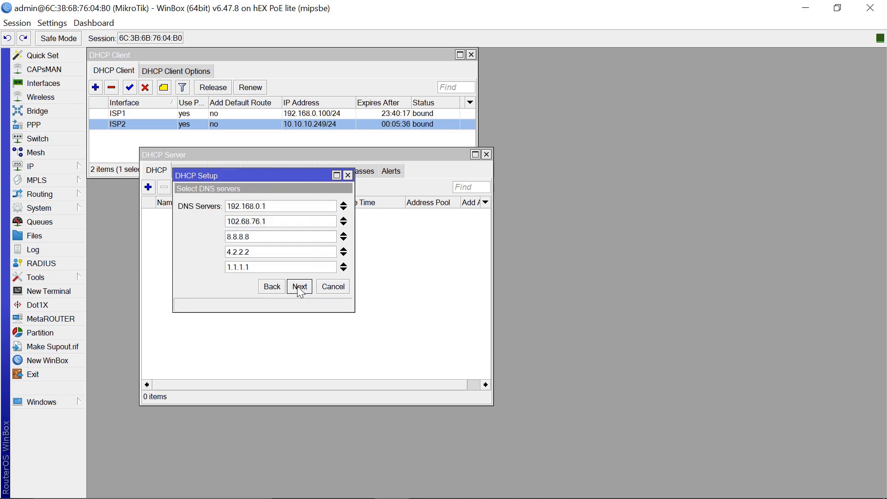
left_click(300, 286)
left_click(299, 286)
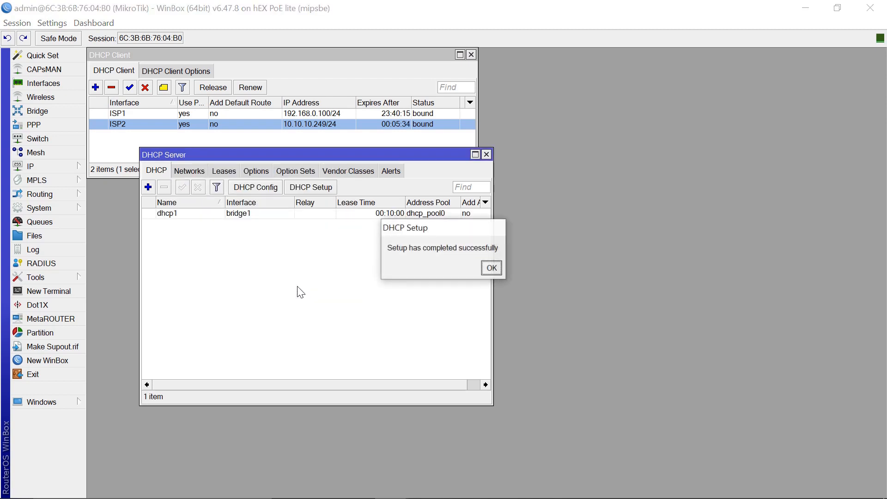
left_click(494, 268)
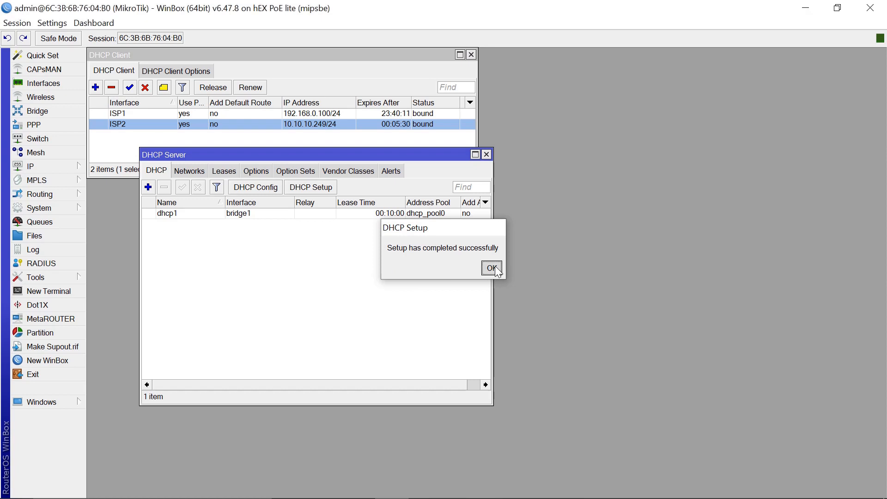
left_click(487, 154)
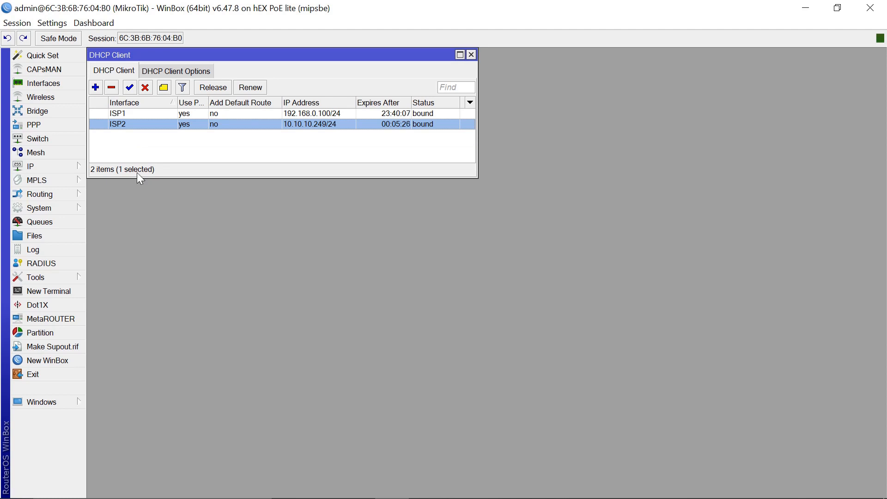
Ping 8.8.8.8 from a new terminal with ISP1's source address 192.168.0.100, and stop the ping
left_click(56, 289)
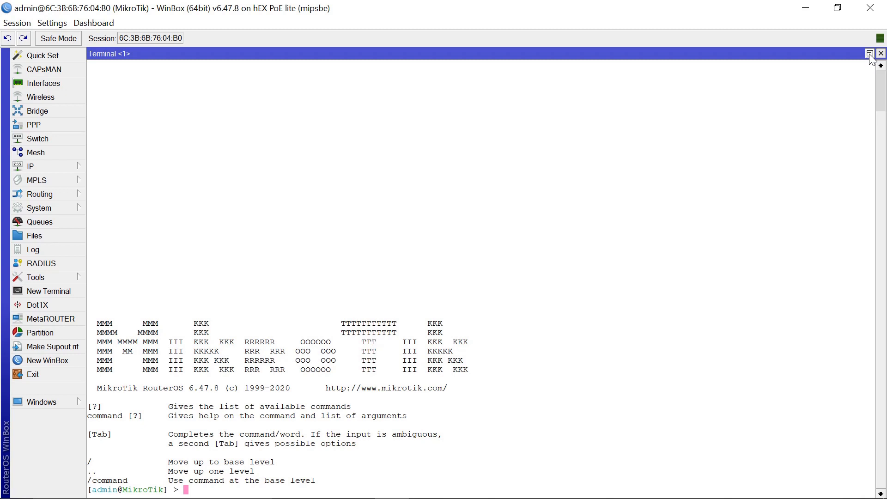
type("ping 8.8.8.8 sr")
key("Tab")
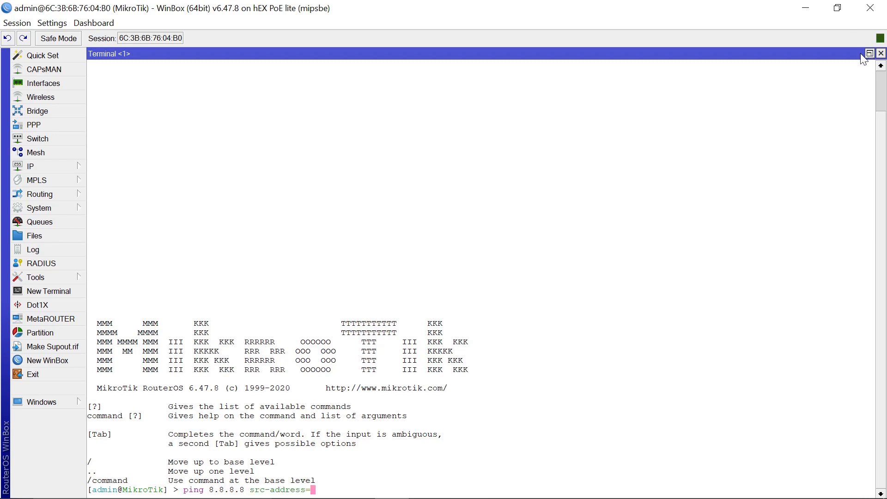
left_click(869, 54)
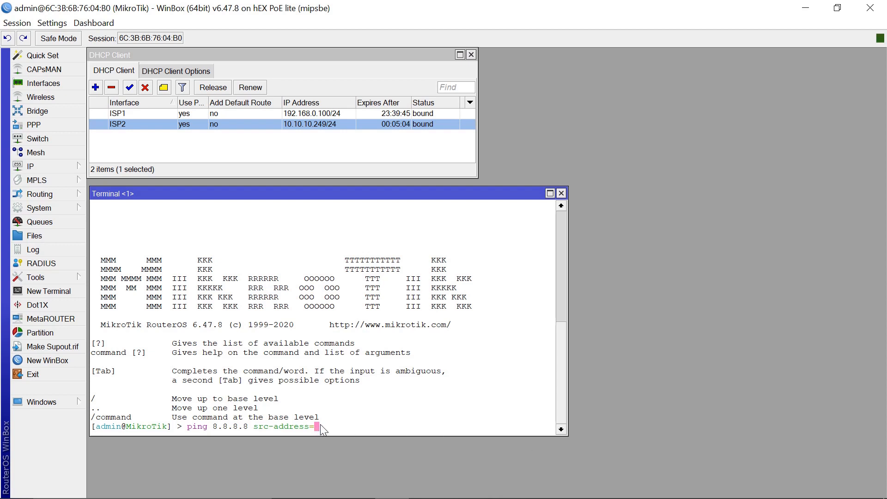
left_click(301, 113)
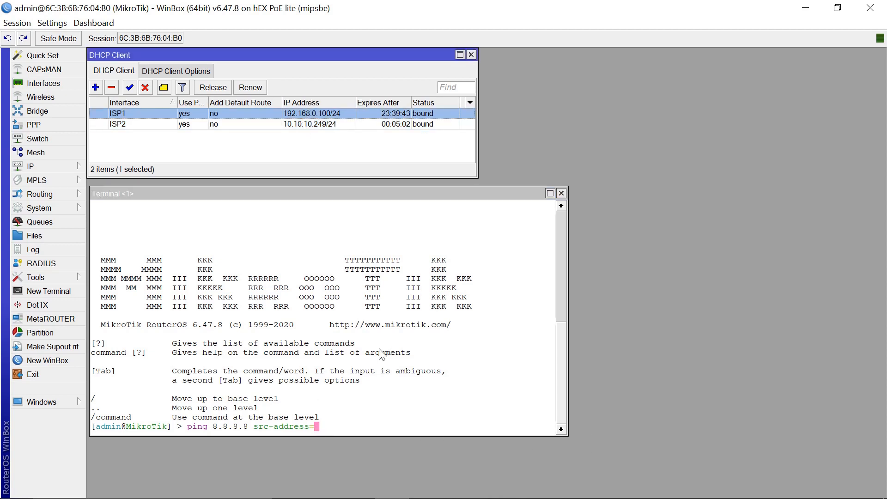
left_click(323, 428)
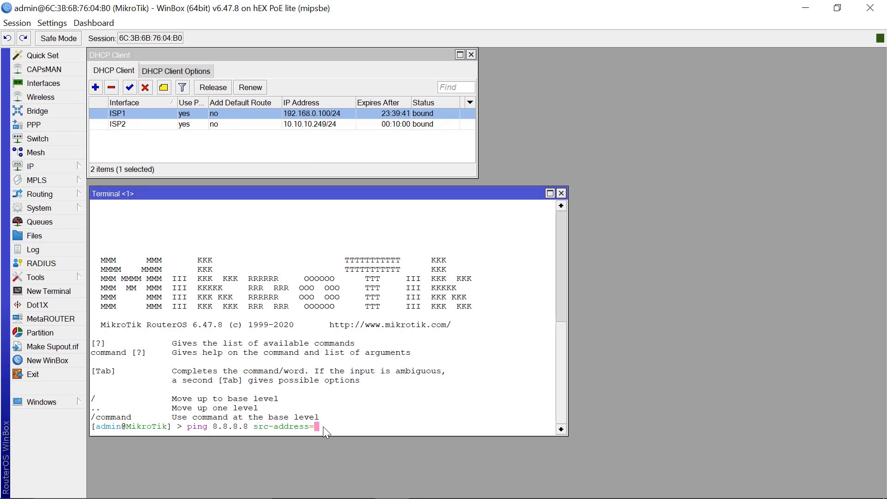
type("192.168.0.100")
key("Return")
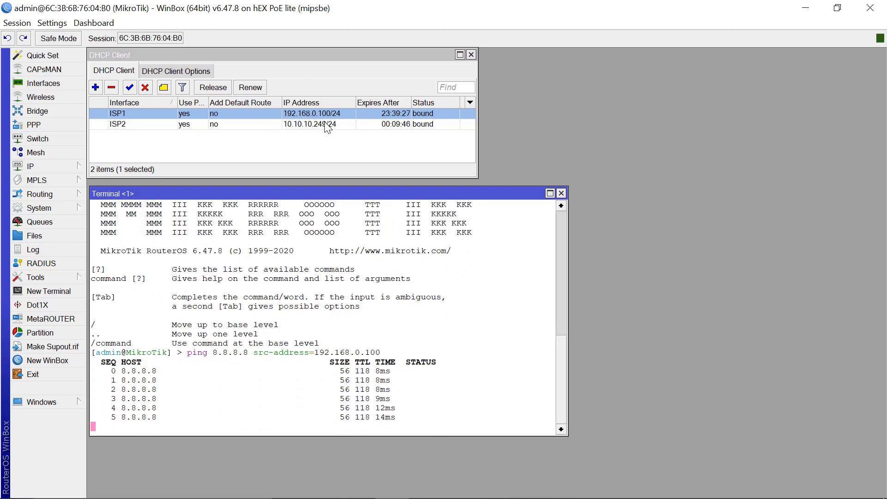
mouse_move(327, 126)
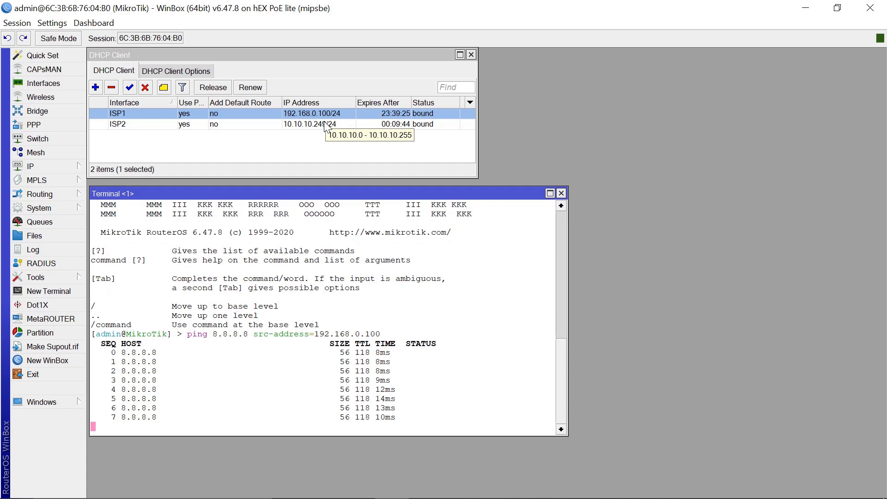
key("ctrl+c")
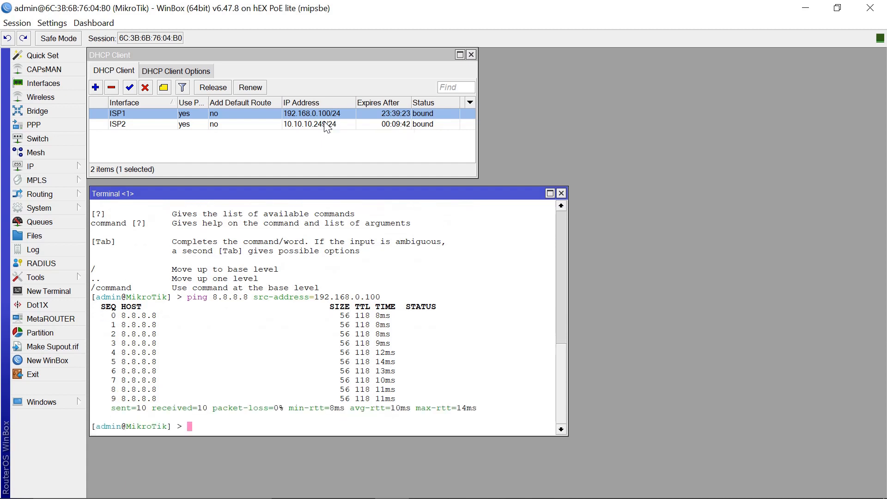
Ping 8.8.8.8 with ISP2's source address 10.10.10.249, and close the terminal and the DHCP client window
key("Return")
key("Up")
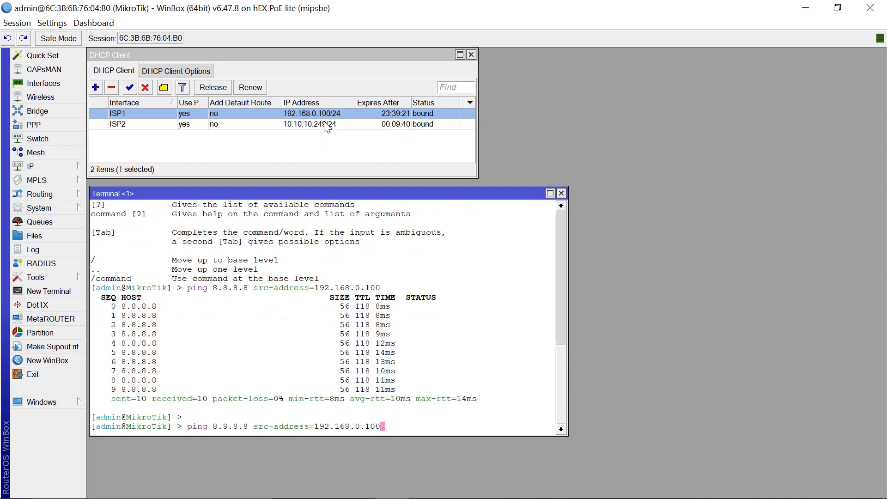
key("BackSpace")
key("BackSpace")
key("BackSpace")
key("BackSpace")
key("BackSpace")
key("BackSpace")
key("BackSpace")
key("BackSpace")
key("BackSpace")
key("BackSpace")
key("BackSpace")
key("BackSpace")
type("0.10.10.24")
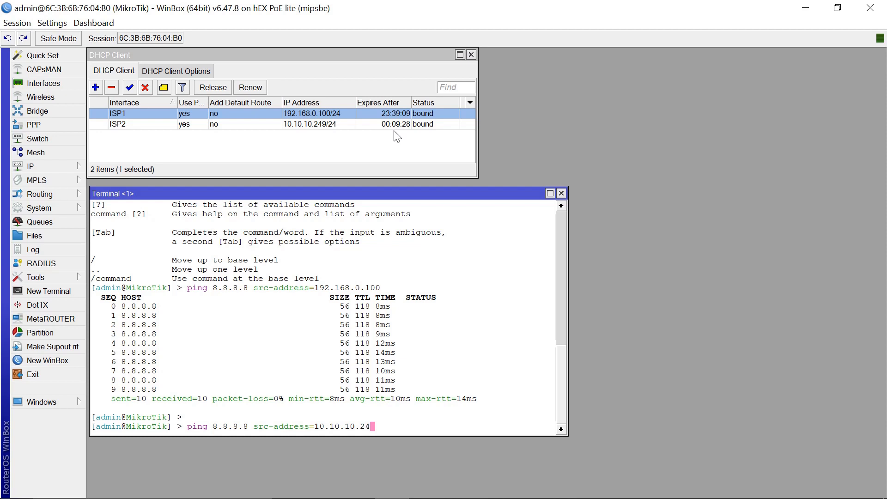
type("9")
key("Return")
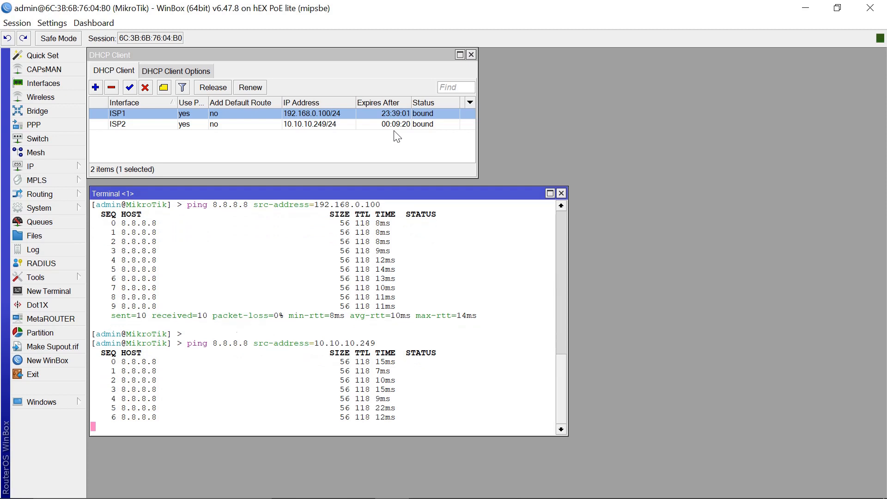
left_click(561, 194)
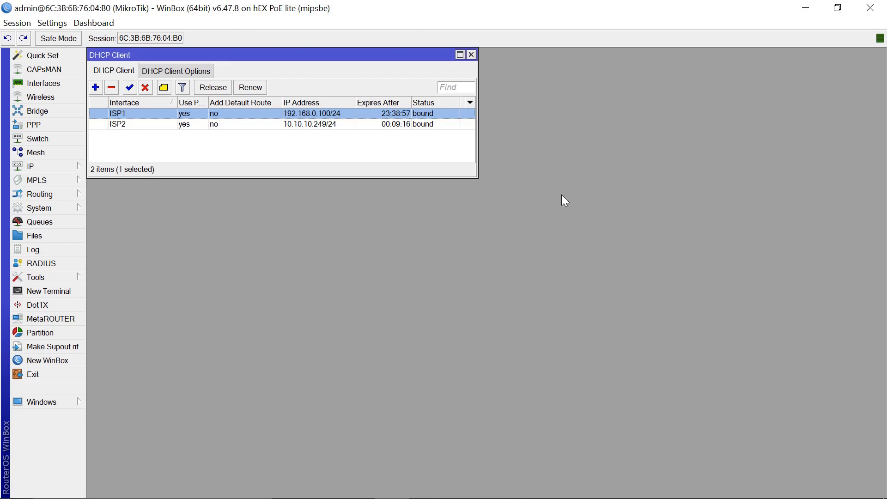
left_click(471, 55)
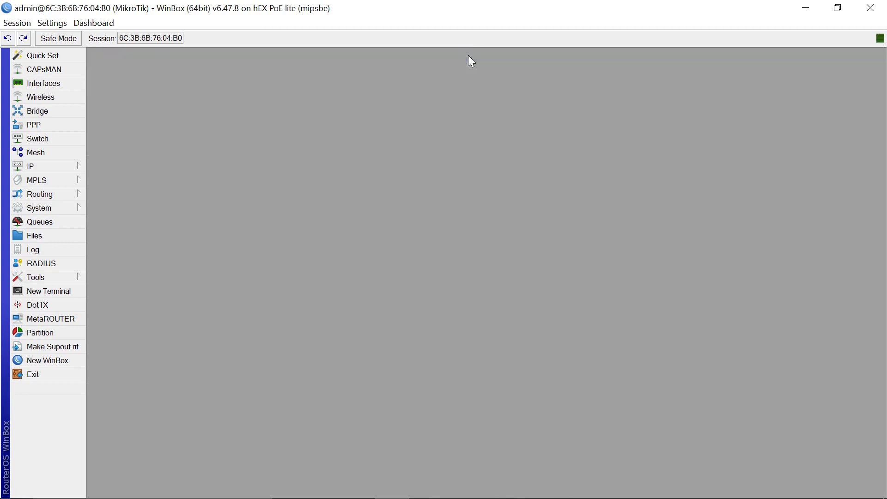
Show the interface list and highlight ISP1 and ISP2 to compare their live traffic
left_click(47, 84)
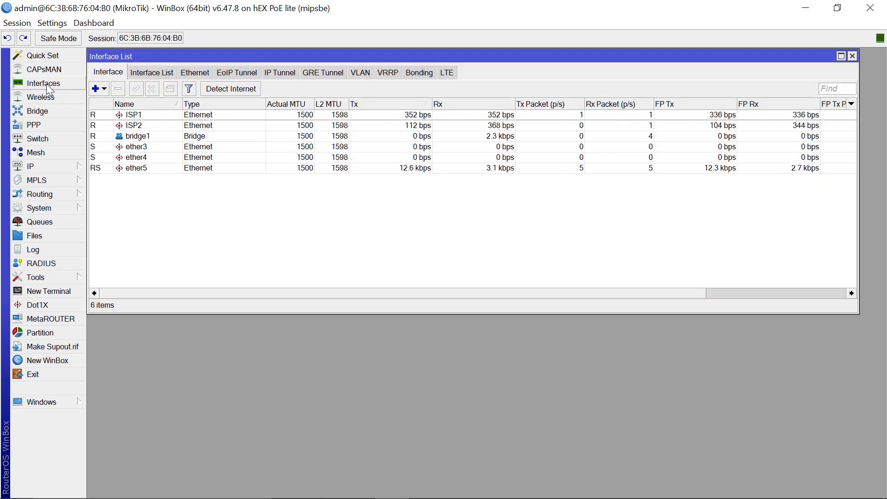
left_click(405, 115)
key("shift+Down")
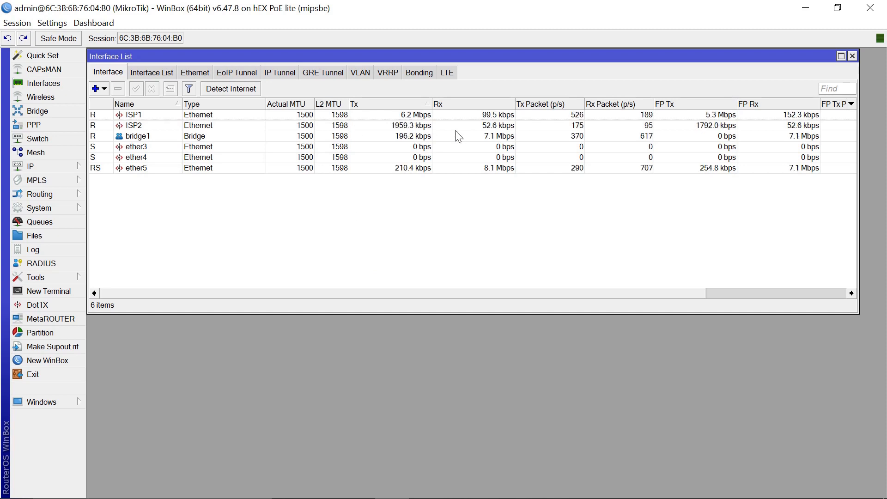
left_click(417, 117)
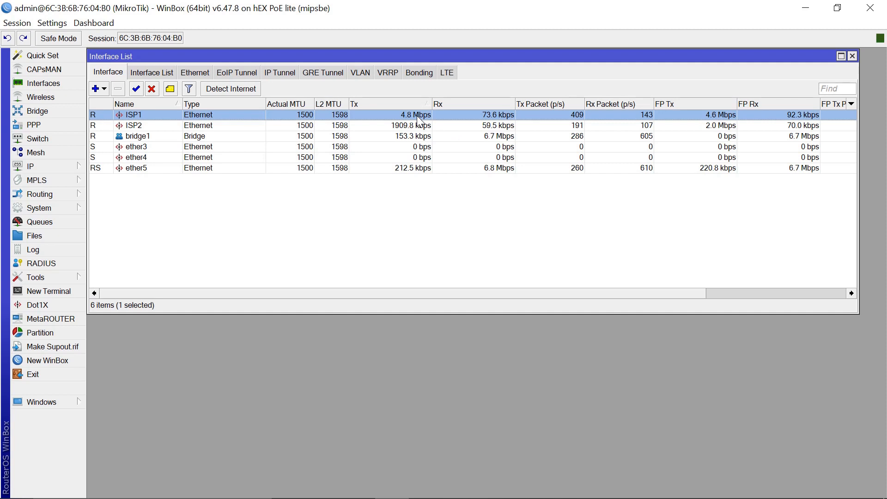
key("shift+Down")
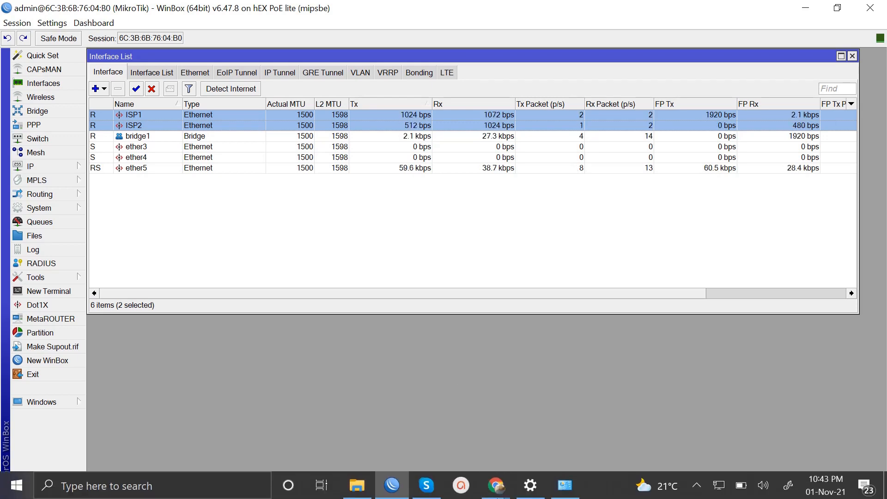
Switch to the fast.com window in Chrome, place it below the ISP traffic rows, and rerun the speed test
mouse_move(496, 485)
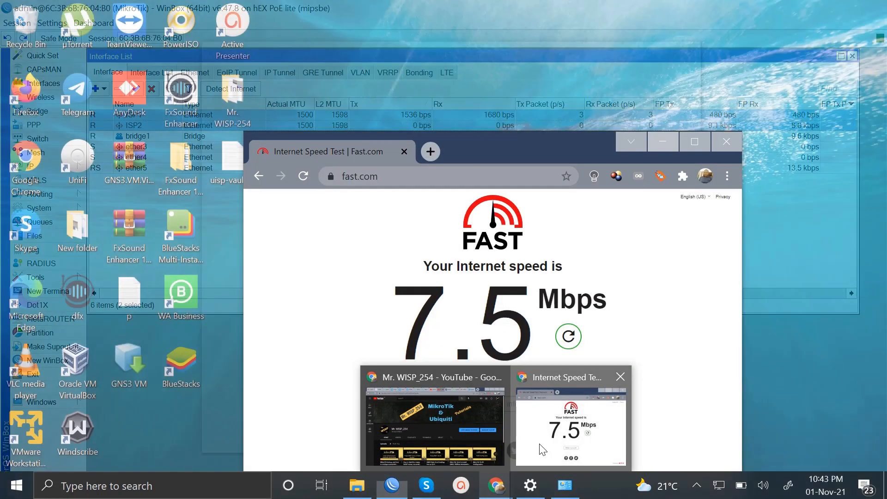
left_click(539, 446)
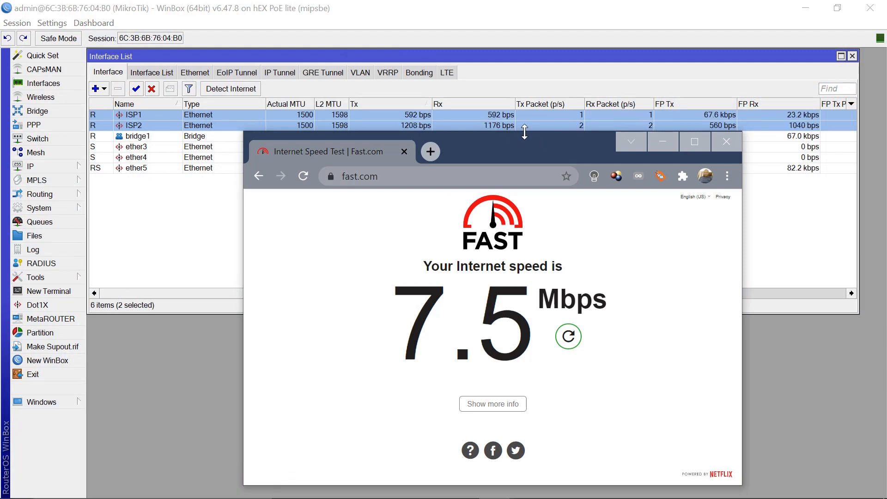
mouse_move(525, 132)
left_mouse_down()
mouse_move(528, 147)
mouse_move(525, 135)
left_mouse_up()
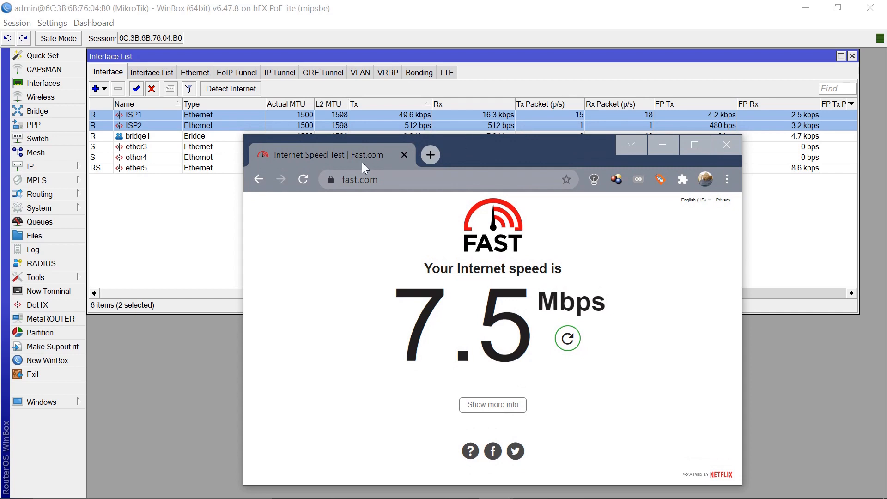
left_click(306, 179)
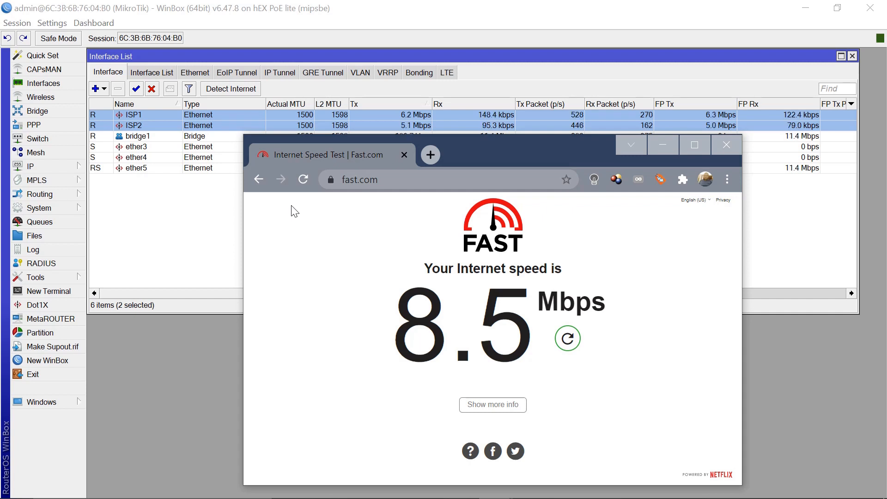
Disable the ISP1 interface in the interface list to simulate an outage
left_click(236, 116)
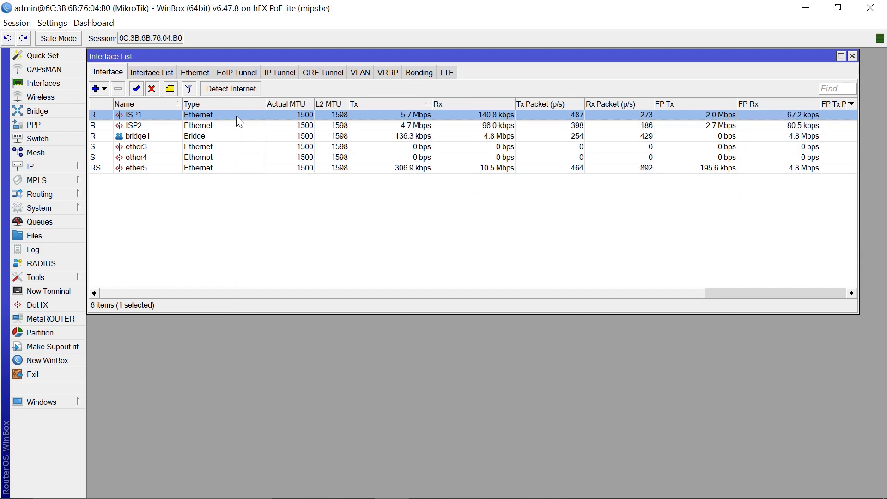
left_click(155, 92)
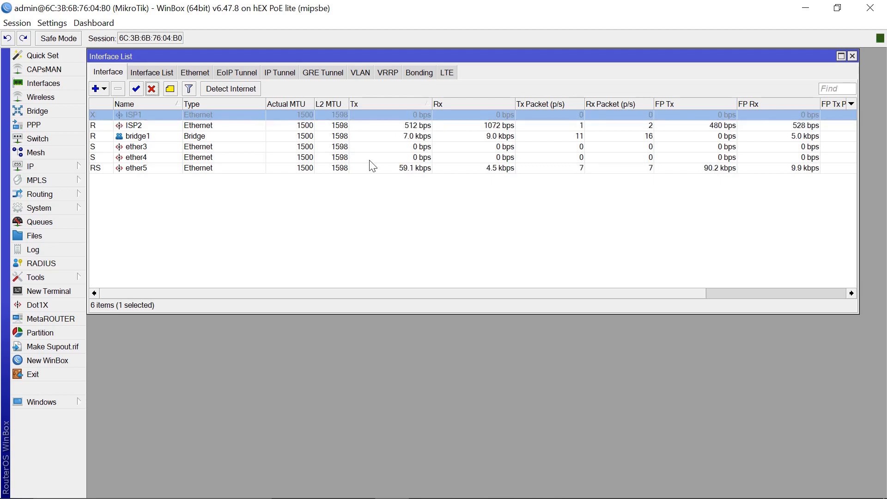
Switch to the fast.com window in Chrome and rerun the speed test while ISP1 is disabled
mouse_move(496, 498)
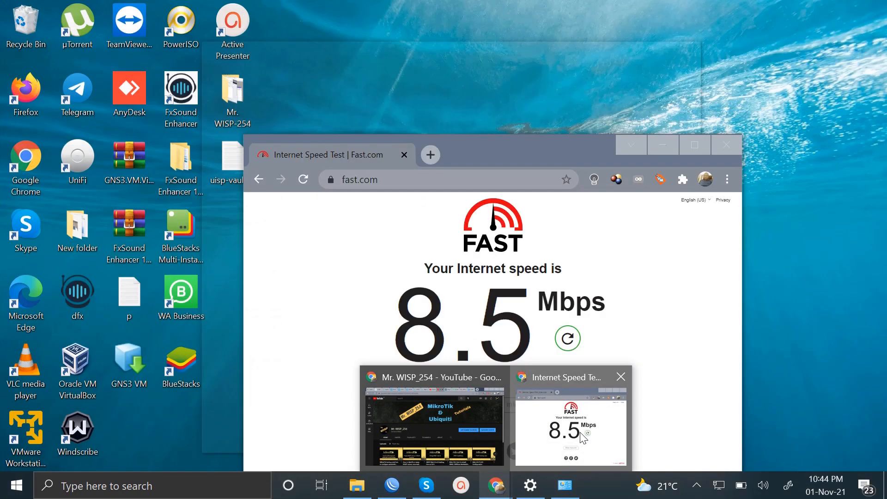
left_click(581, 432)
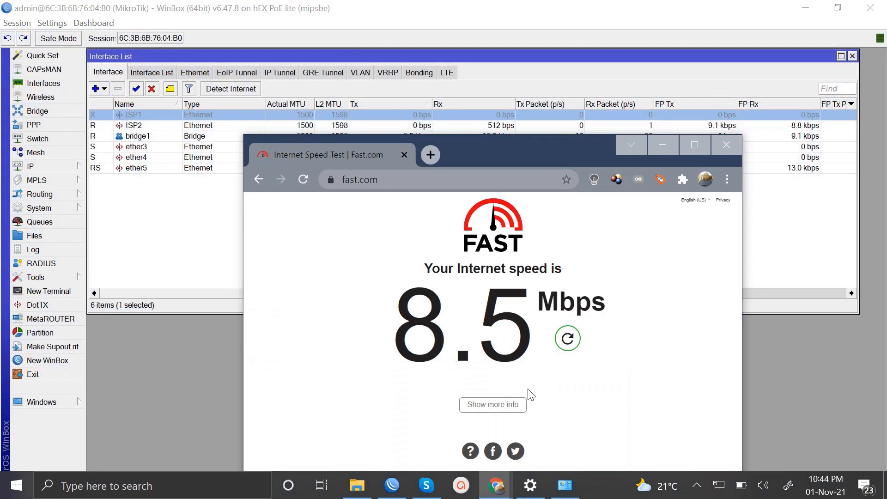
left_click(303, 179)
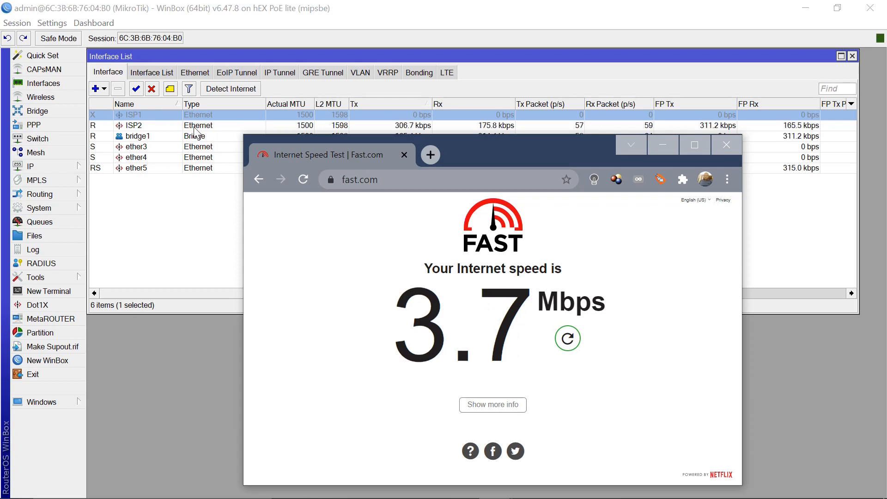
Return to WinBox, re-enable the ISP1 interface, and disable ISP2 to simulate an outage on the second line
left_click(136, 89)
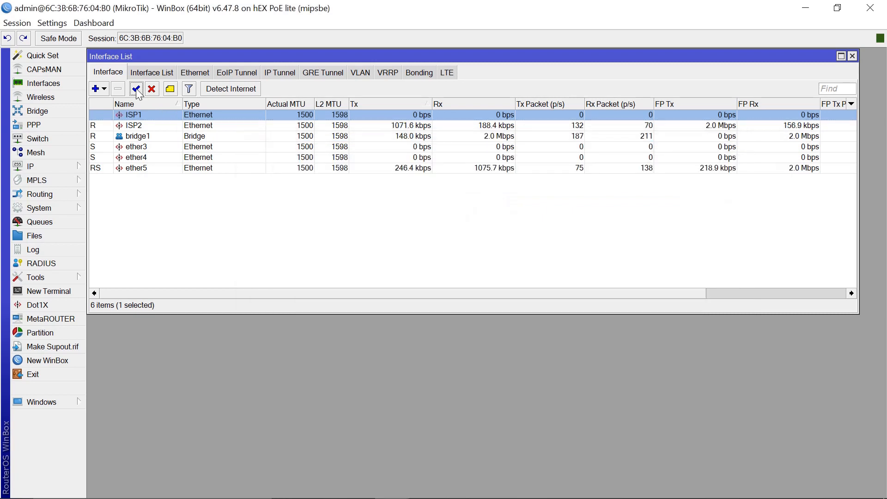
left_click(143, 124)
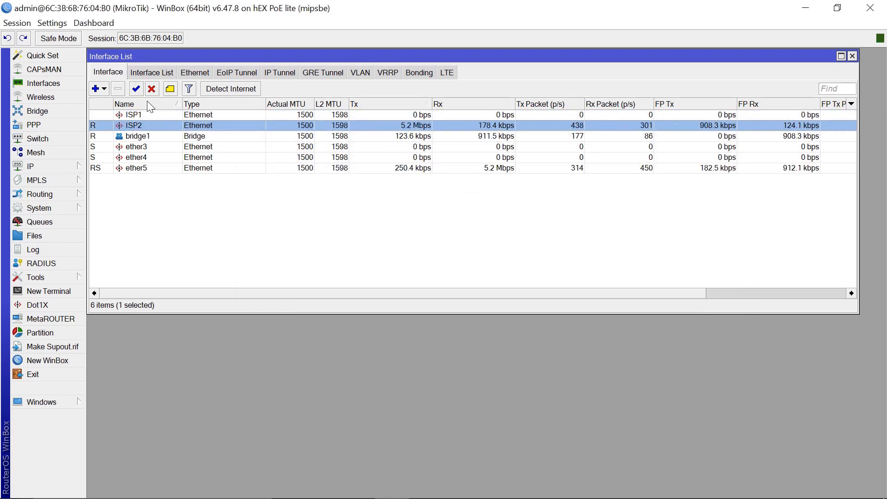
left_click(152, 89)
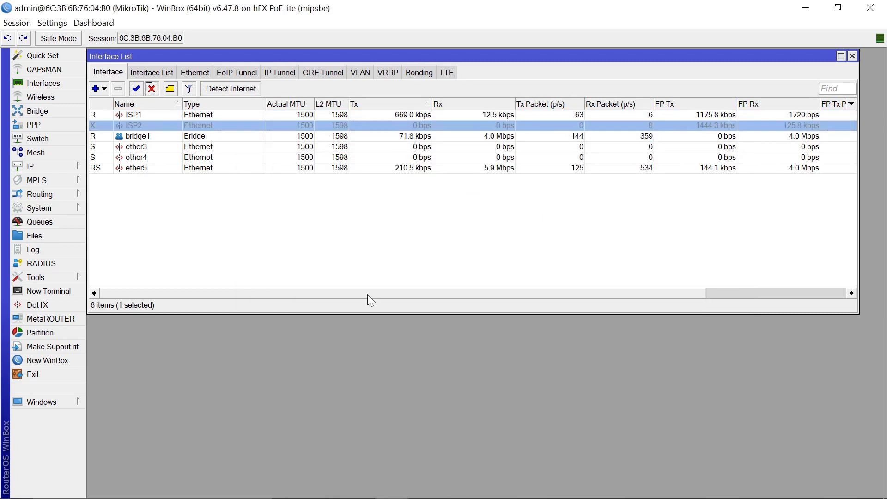
Bring the fast.com window in Chrome back up and repeat the speed test with only ISP1 enabled
mouse_move(436, 494)
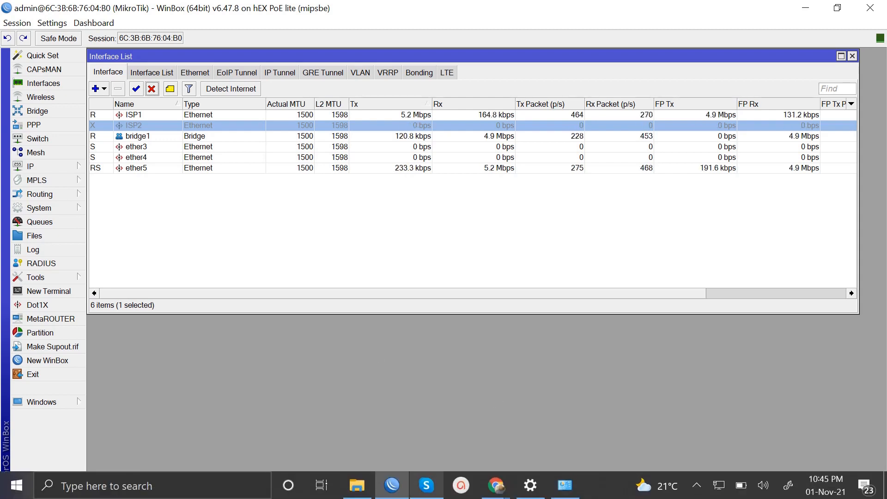
mouse_move(504, 484)
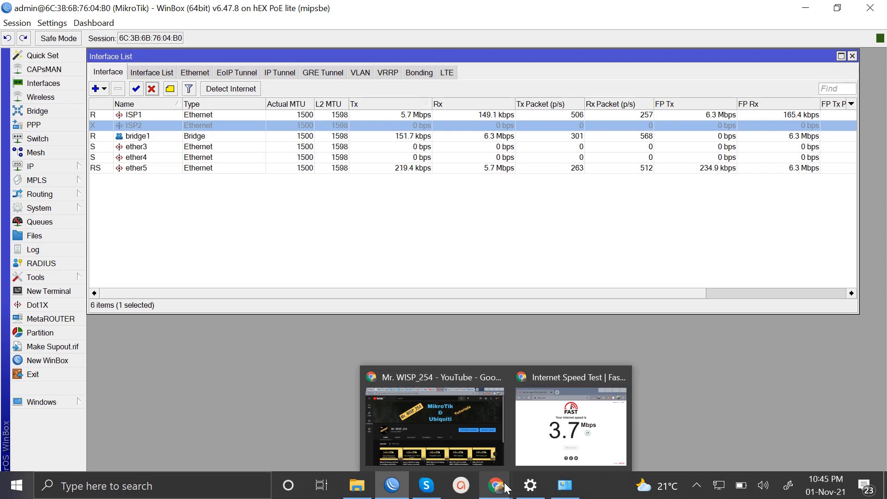
left_click(574, 434)
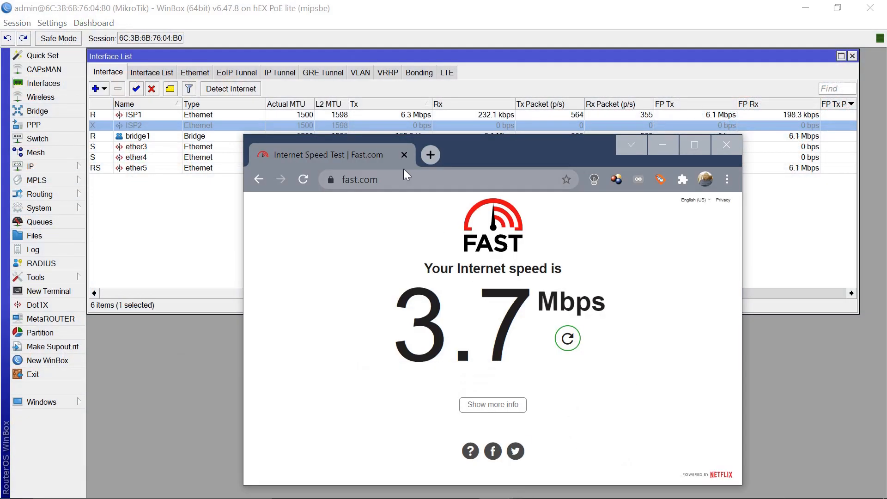
left_click(305, 179)
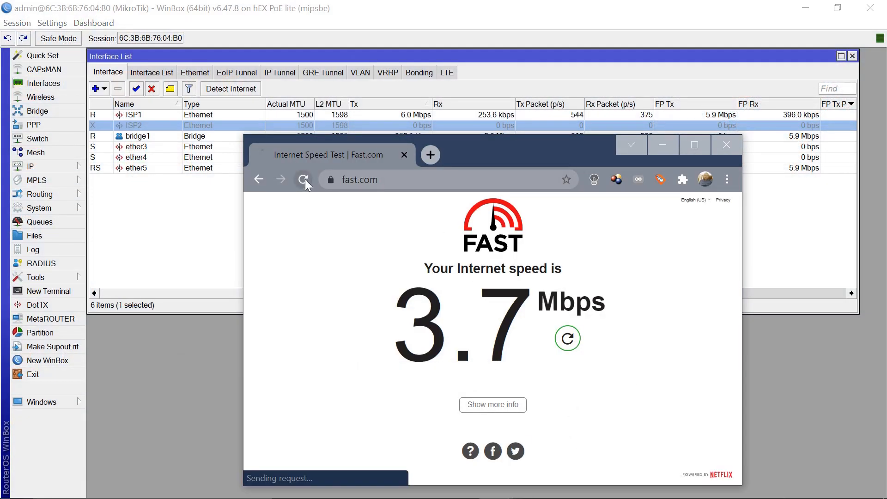